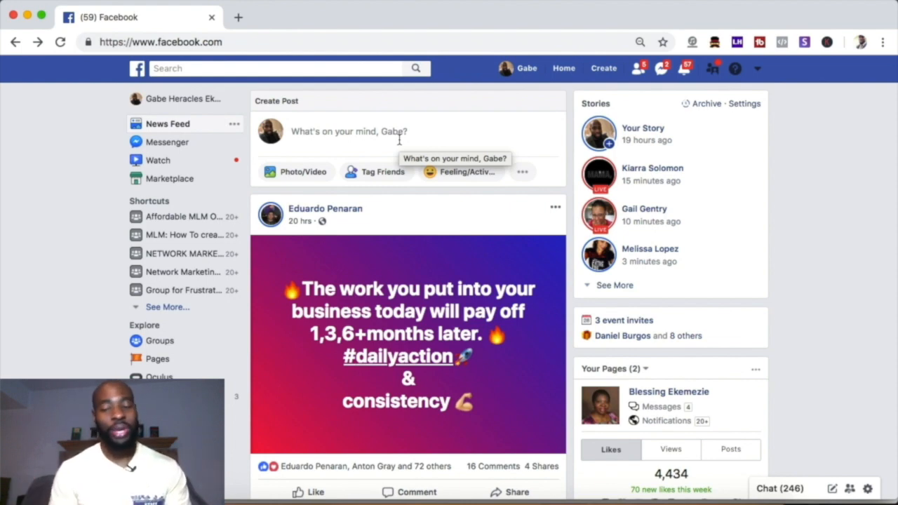
Step: Open Facebook's ad management area and go to the Ads Manager campaign list
left_click(757, 68)
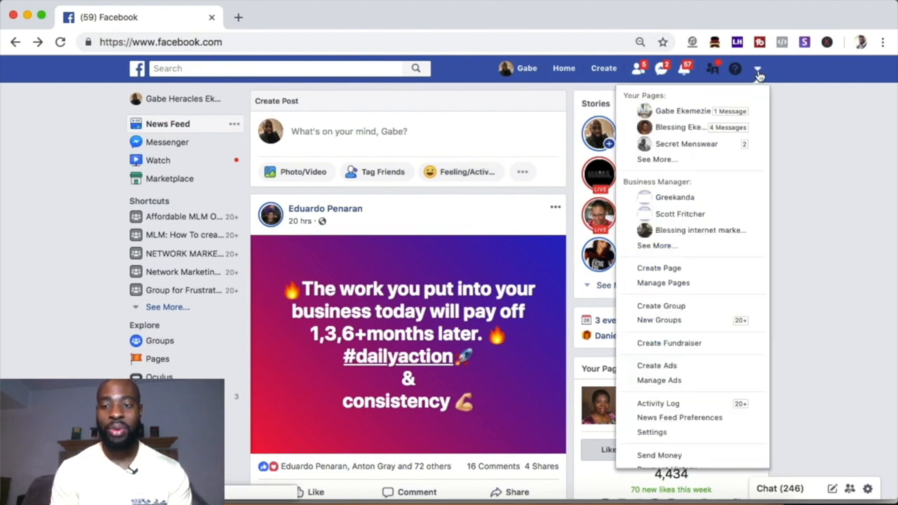
left_click(658, 383)
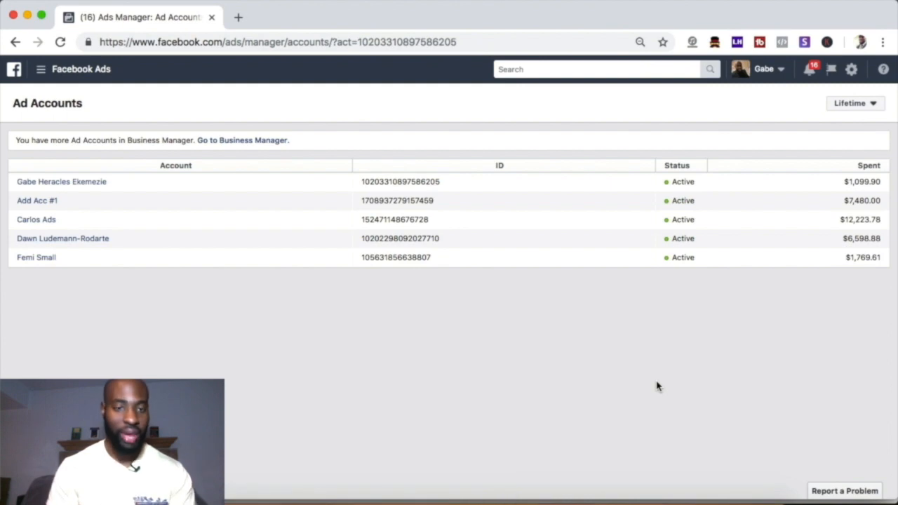
left_click(69, 76)
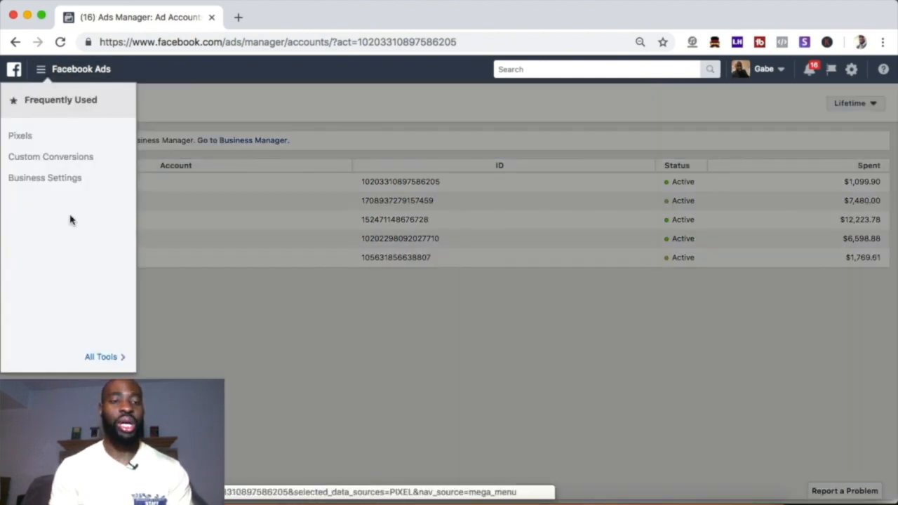
left_click(80, 349)
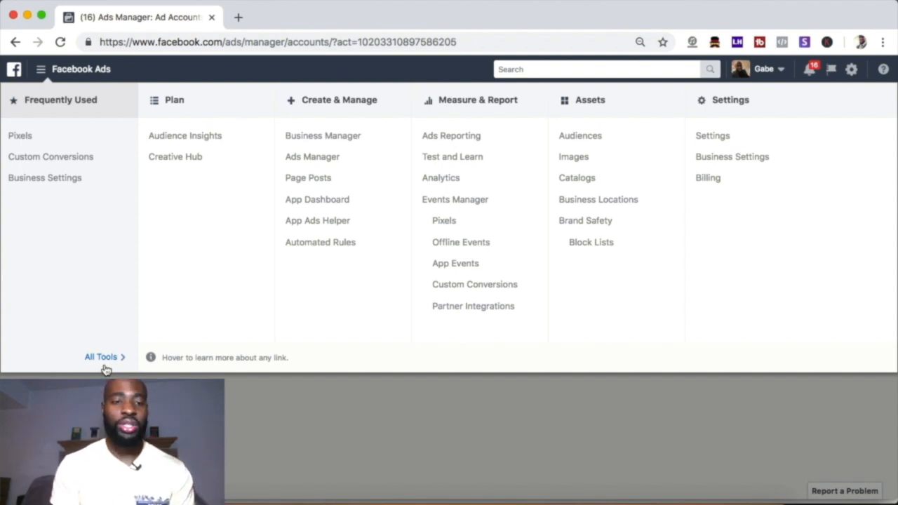
left_click(313, 159)
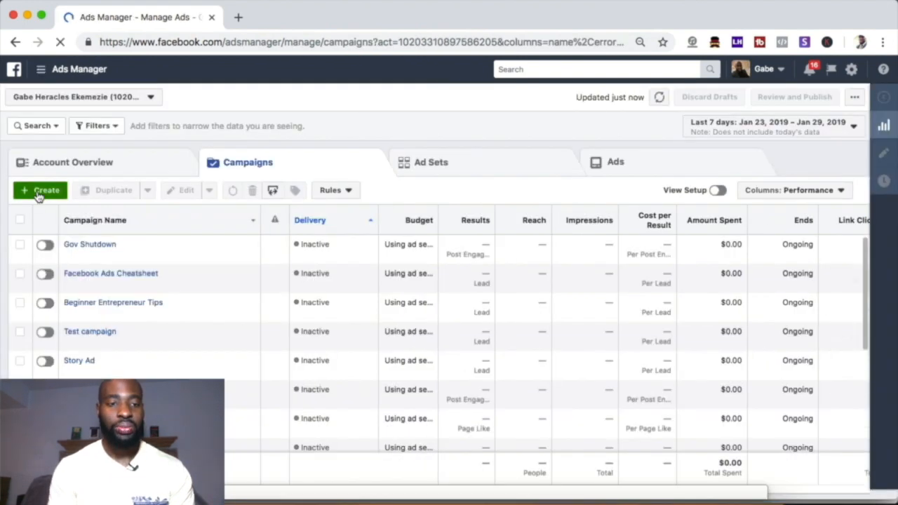
Step: Start a new campaign with the Conversions objective, keep the campaign name Conversions, and continue to the ad set settings
left_click(39, 193)
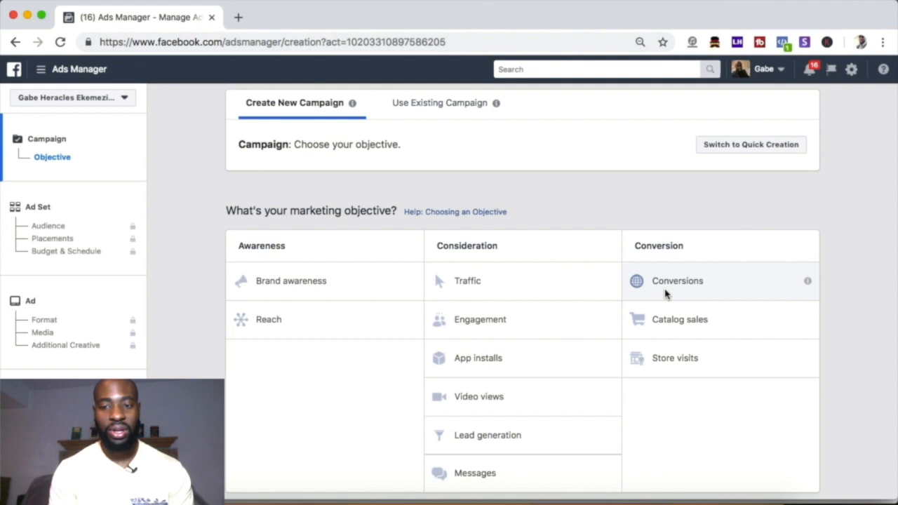
left_click(665, 293)
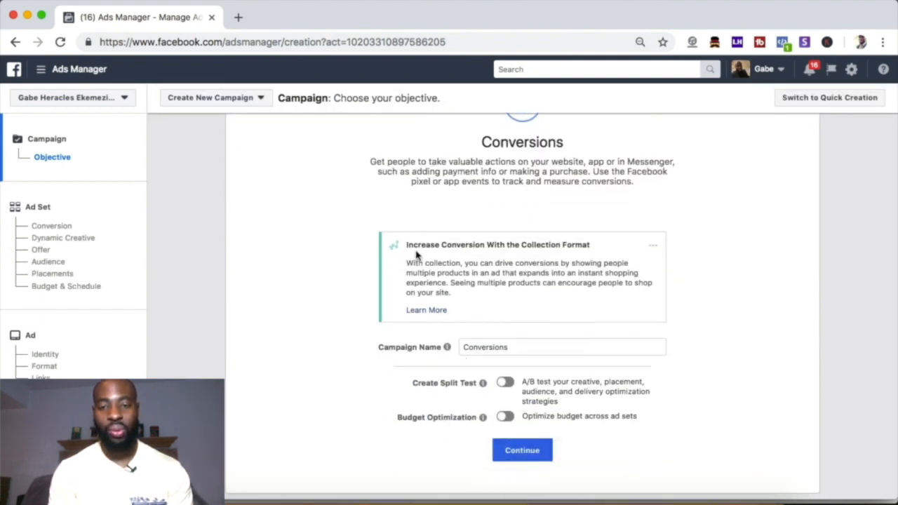
scroll(361, 171, "up", 5)
scroll(615, 315, "down", 6)
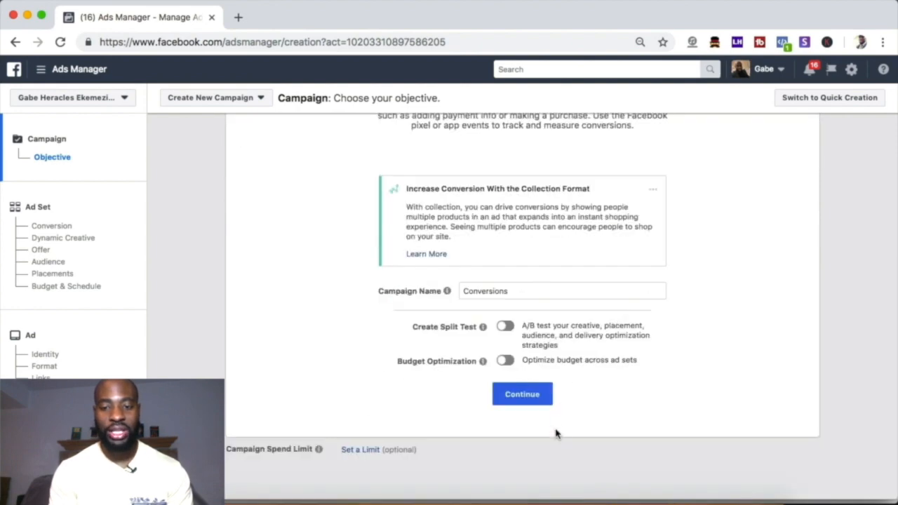
left_click(522, 394)
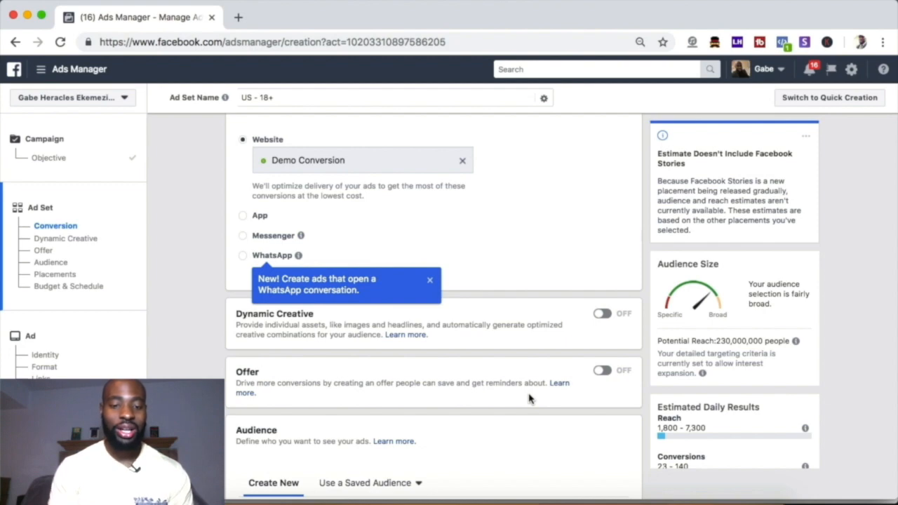
Step: Review the ad set's conversion and audience settings, including custom audiences, location, age, gender, languages and detailed targeting
scroll(529, 399, "down", 5)
scroll(531, 397, "up", 3)
scroll(532, 397, "down", 1)
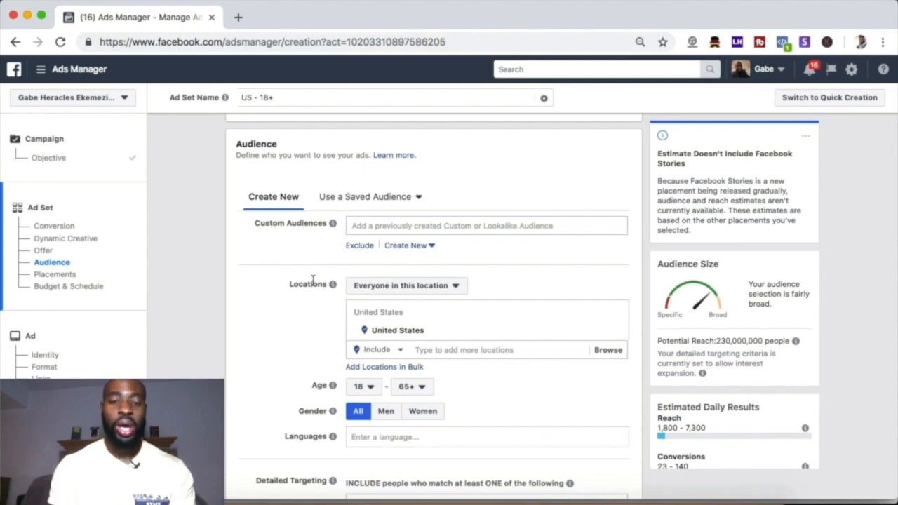
scroll(365, 368, "down", 1)
mouse_move(327, 237)
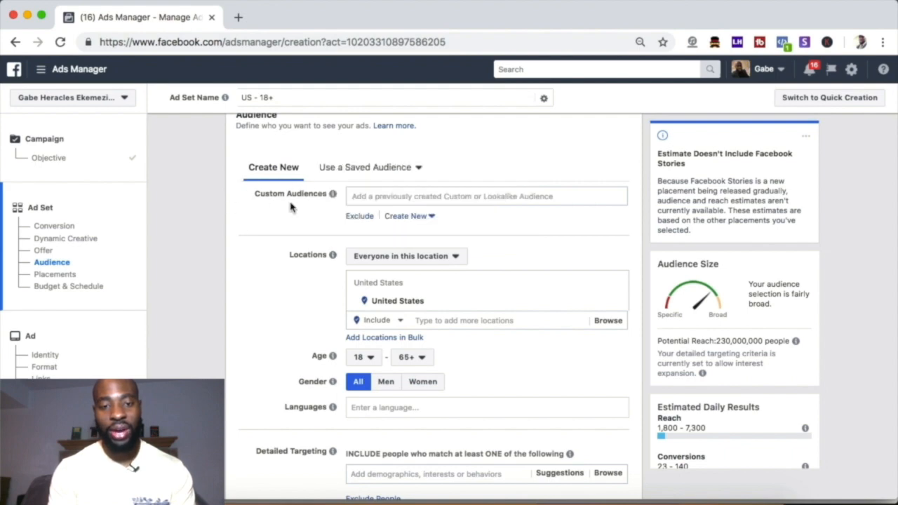
scroll(291, 207, "down", 1)
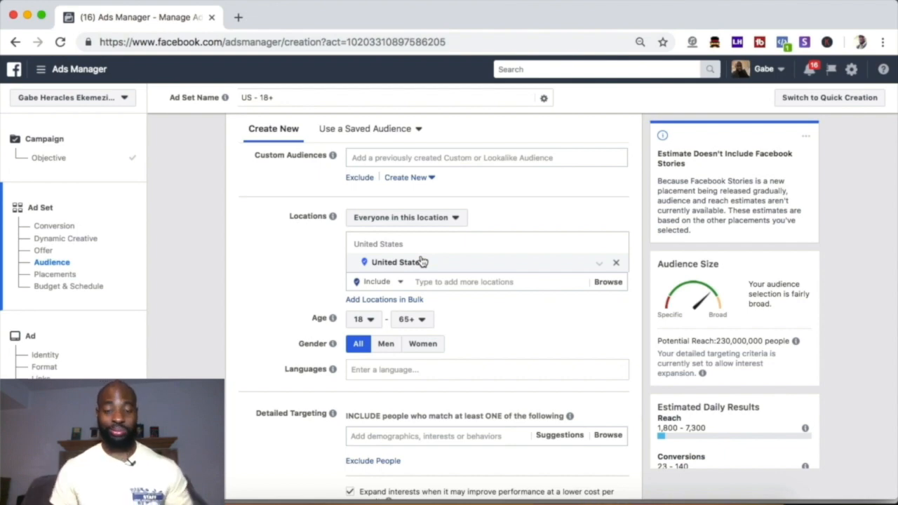
scroll(421, 262, "down", 1)
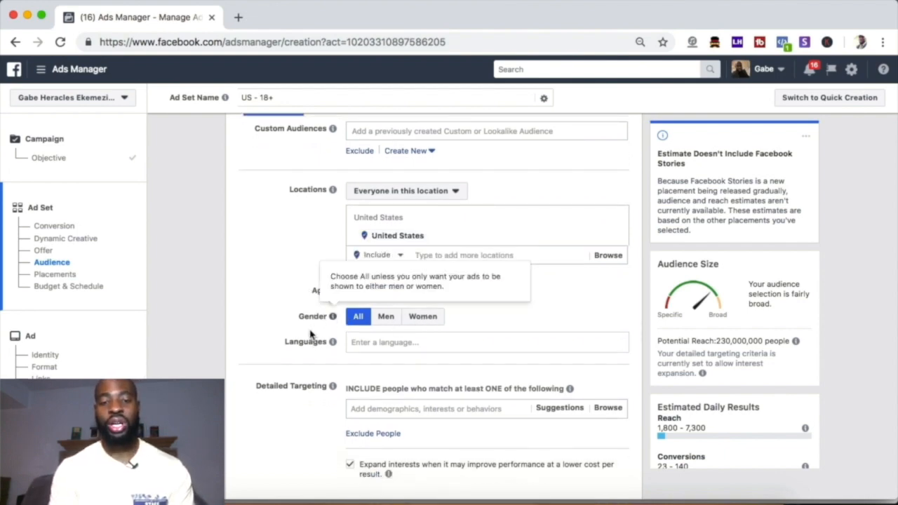
scroll(340, 352, "down", 3)
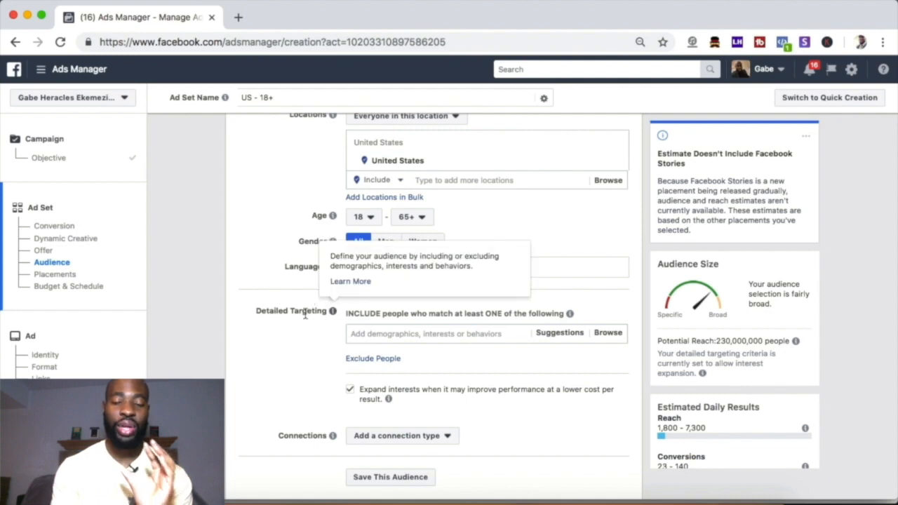
Step: Search detailed targeting for "makeup" and add the Makeup Tutorials interest to the ad set's audience
left_click(379, 338)
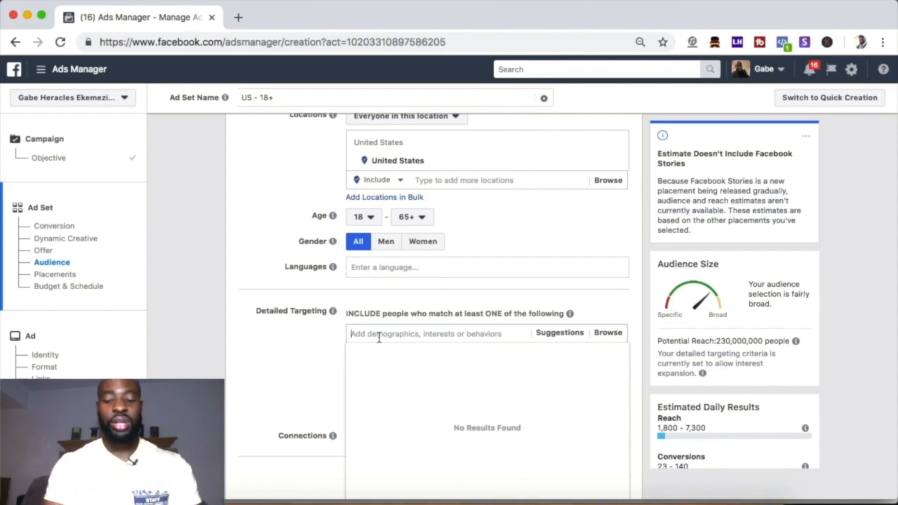
type("makeup")
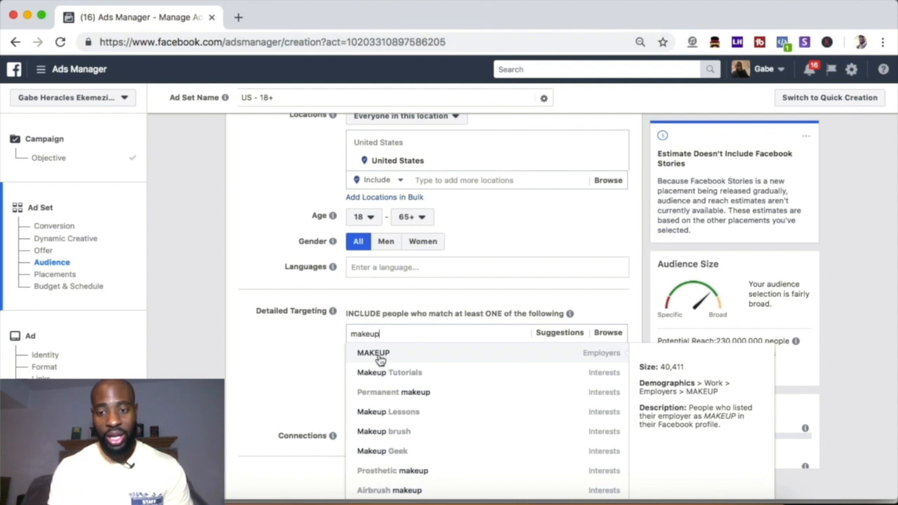
scroll(376, 357, "down", 1)
scroll(374, 357, "up", 1)
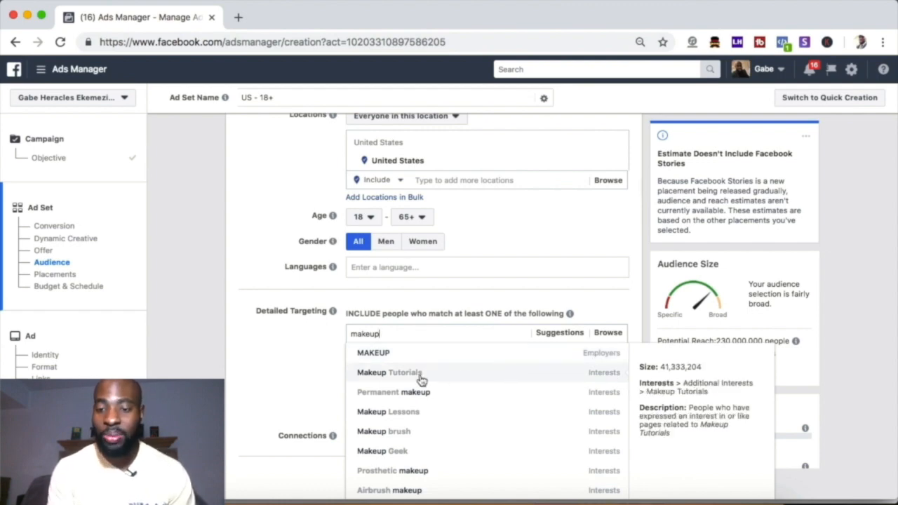
left_click(598, 385)
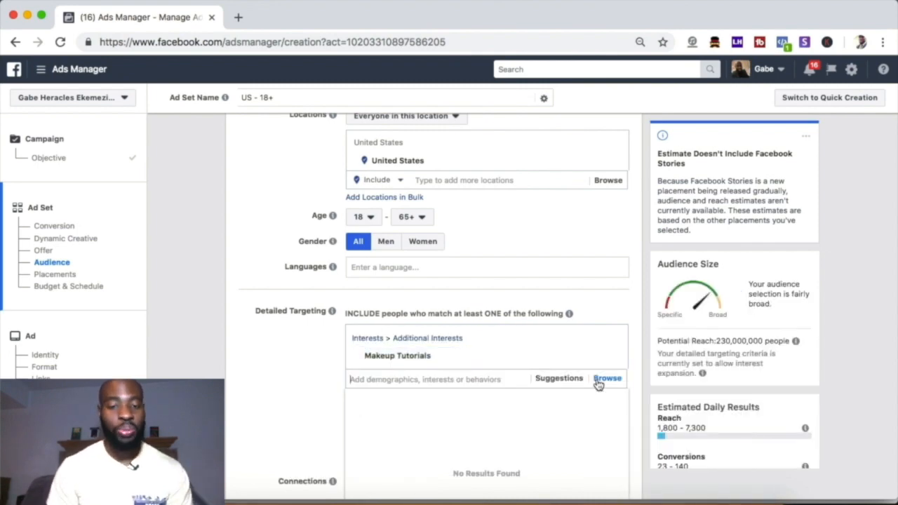
Step: Search detailed targeting for "makeup" again, examine suggested interests such as Makeup Geek, and close the suggestions
type("makeup")
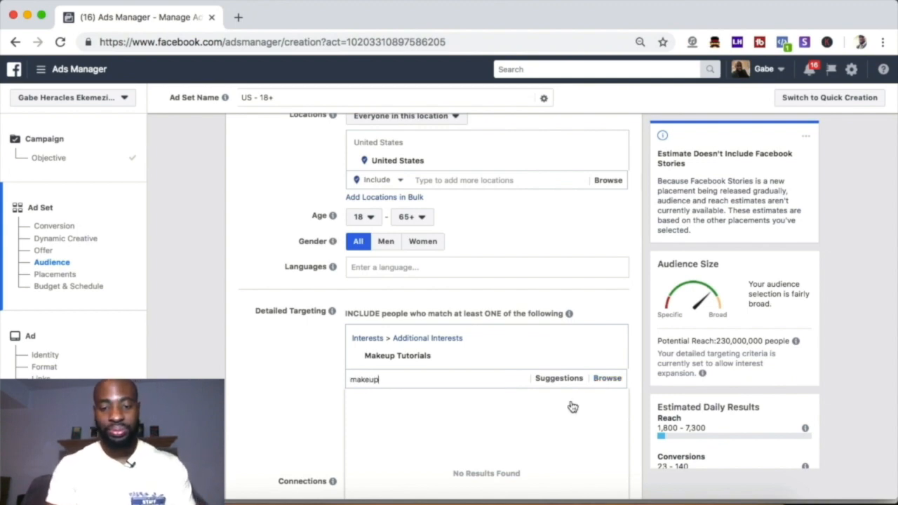
scroll(497, 415, "down", 1)
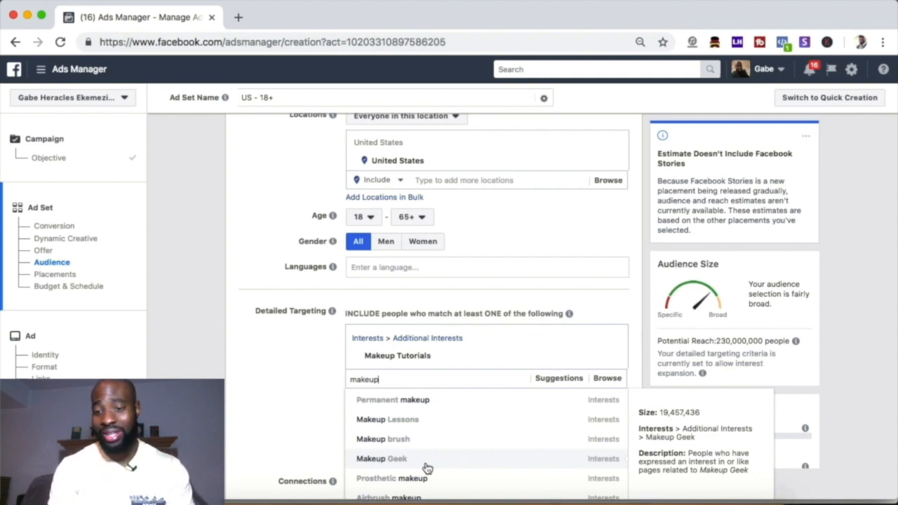
scroll(427, 468, "down", 1)
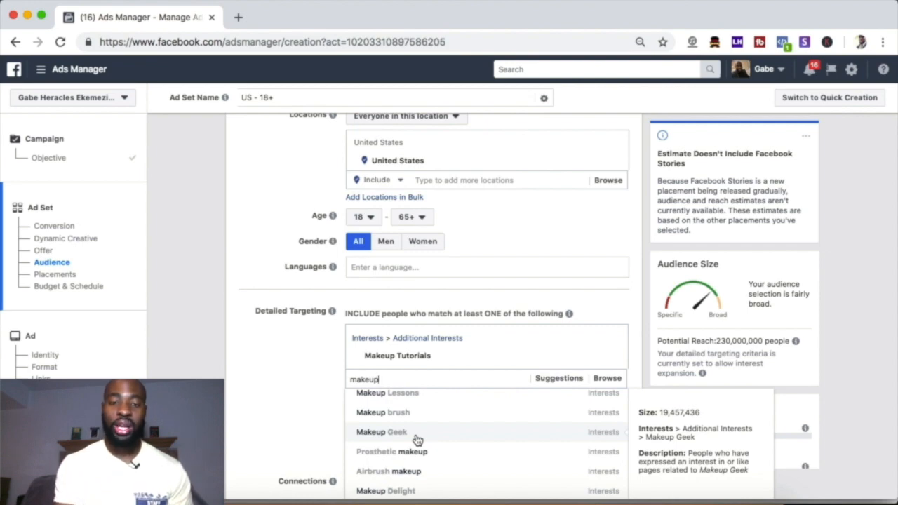
left_click(300, 404)
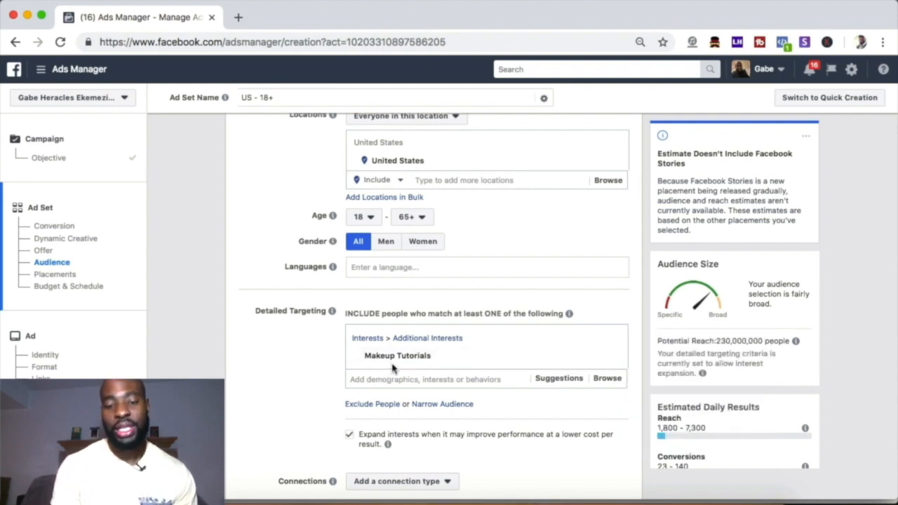
Step: Examine the details of the Makeup Tutorials interest and compare it with the other interests suggested for "makeup"
mouse_move(401, 363)
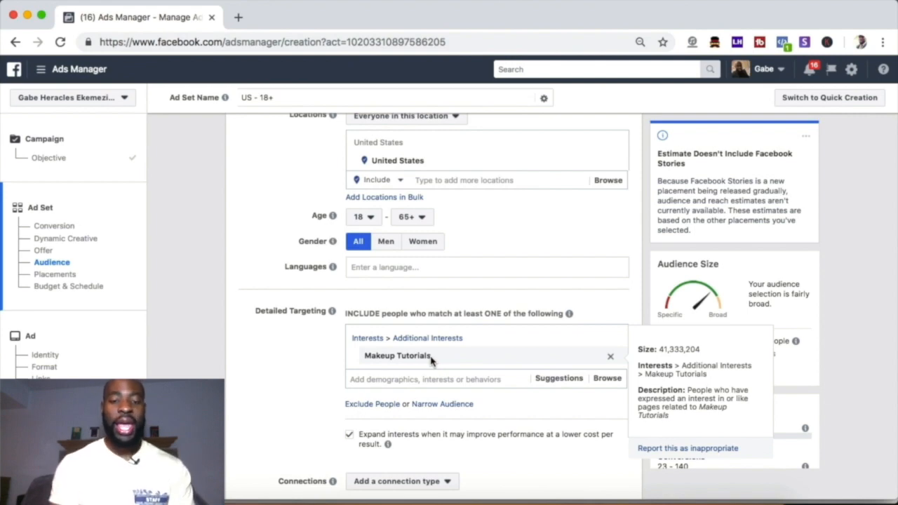
left_click(414, 379)
type("makeup")
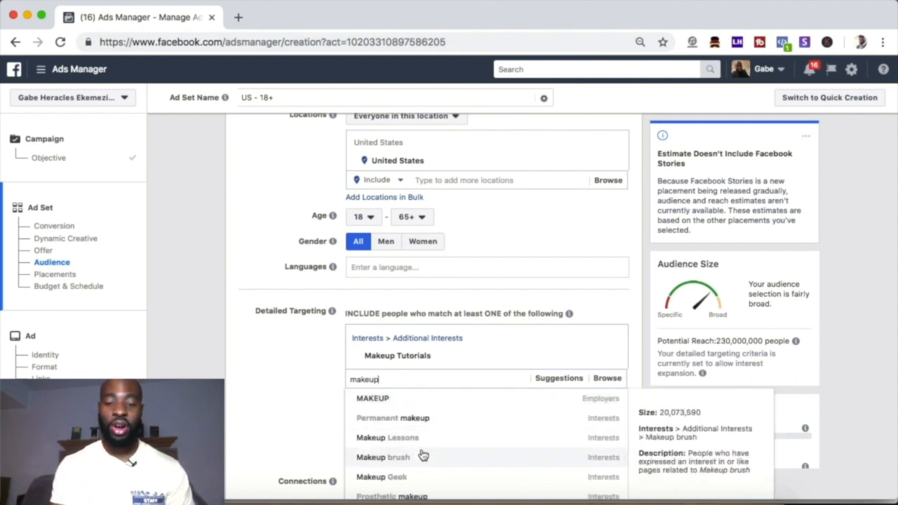
scroll(423, 456, "down", 3)
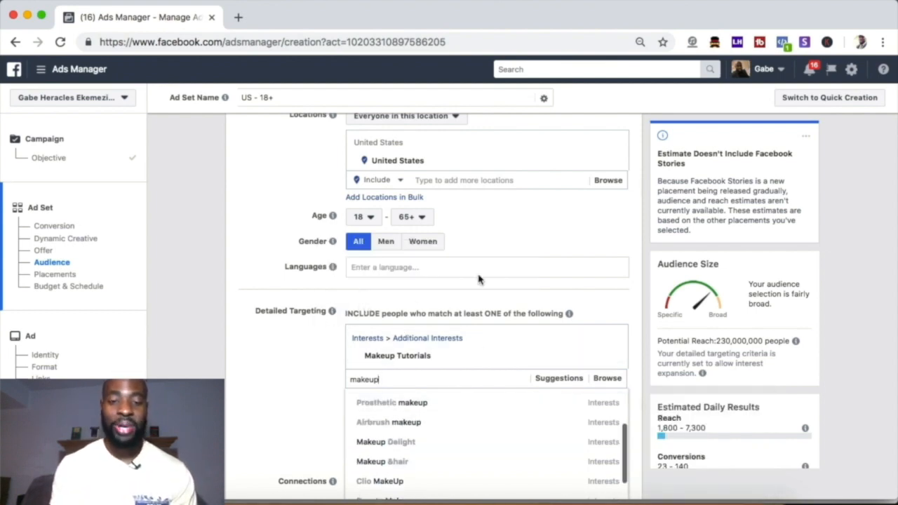
scroll(464, 228, "up", 2)
scroll(464, 228, "up", 1)
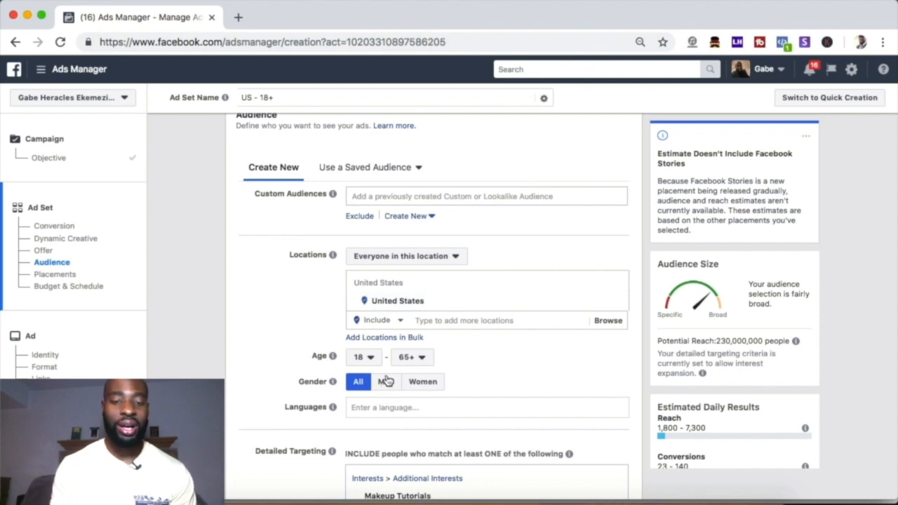
scroll(384, 375, "down", 5)
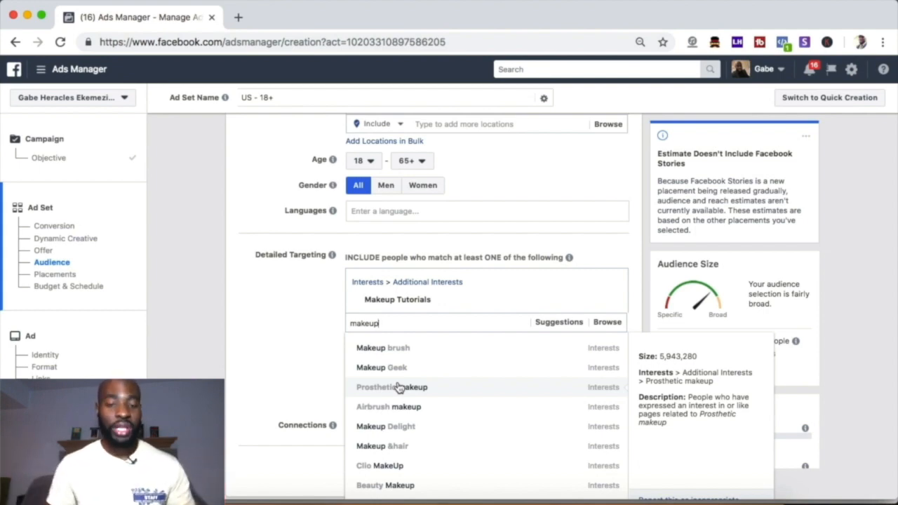
scroll(397, 388, "up", 2)
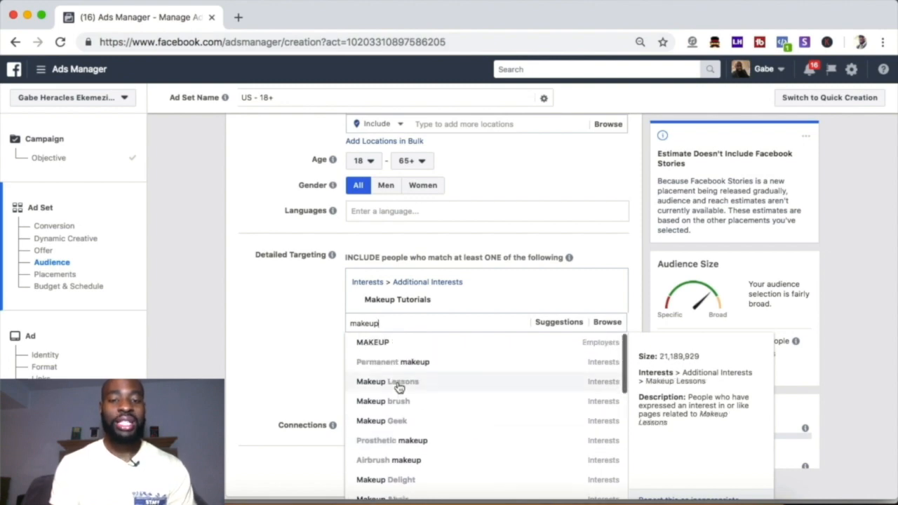
scroll(302, 379, "up", 2)
scroll(302, 379, "up", 3)
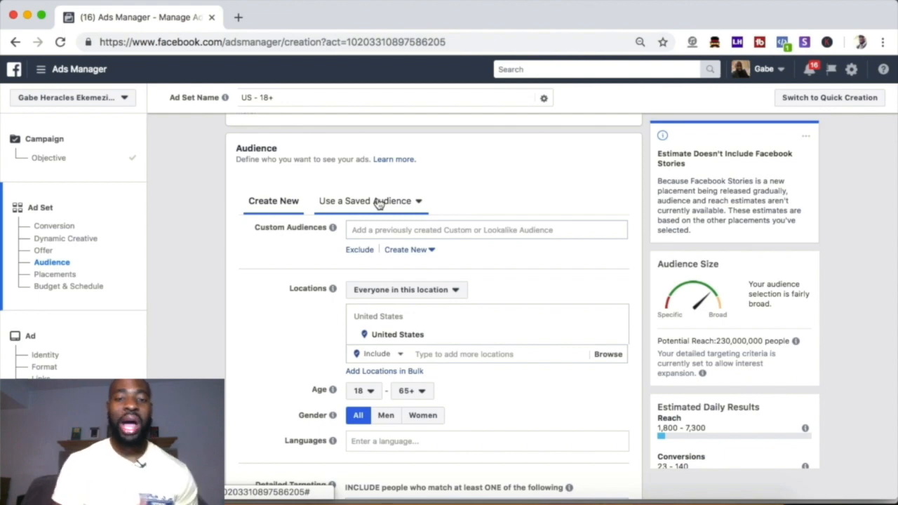
Step: Leave the unsaved campaign for Audience Insights and start a new audience from Everyone on Facebook
left_click(44, 72)
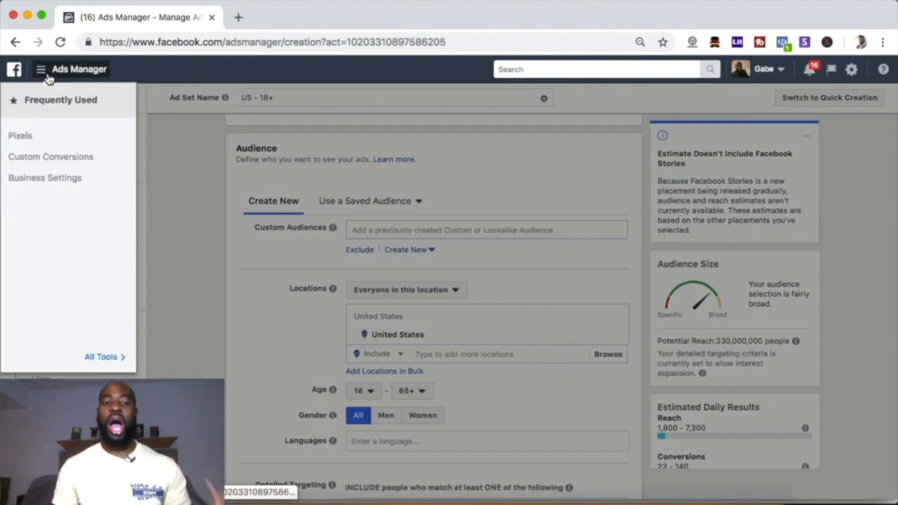
left_click(103, 359)
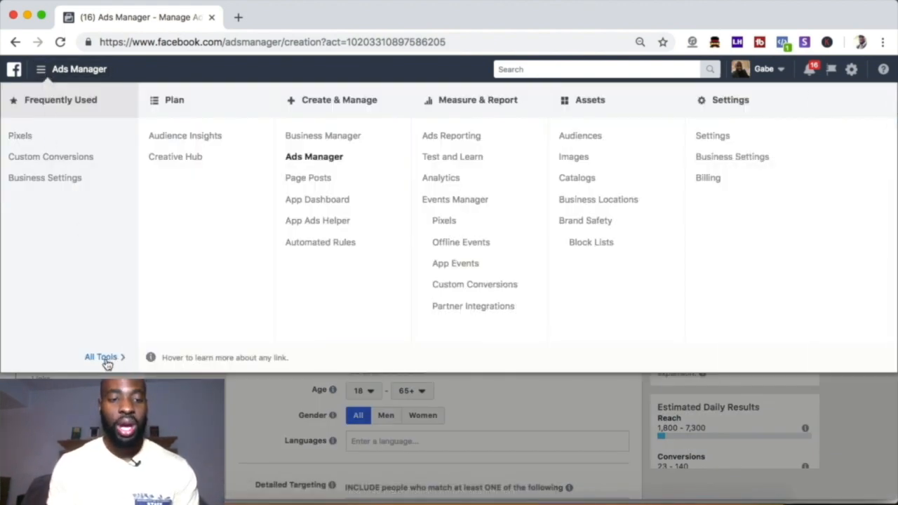
left_click(187, 137)
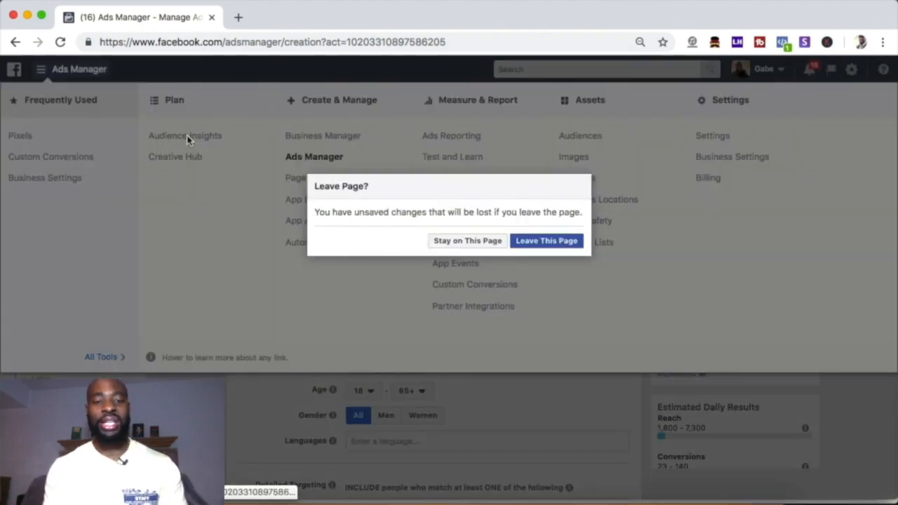
left_click(568, 243)
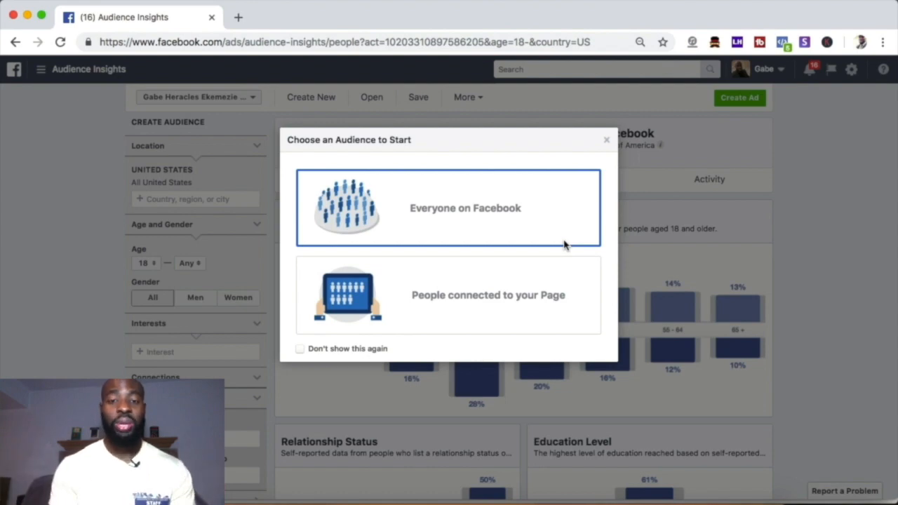
left_click(462, 220)
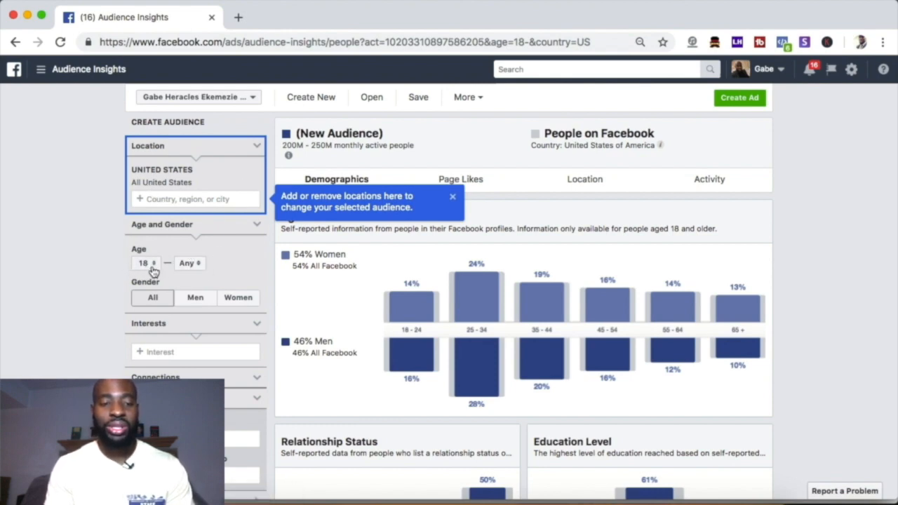
scroll(205, 274, "down", 1)
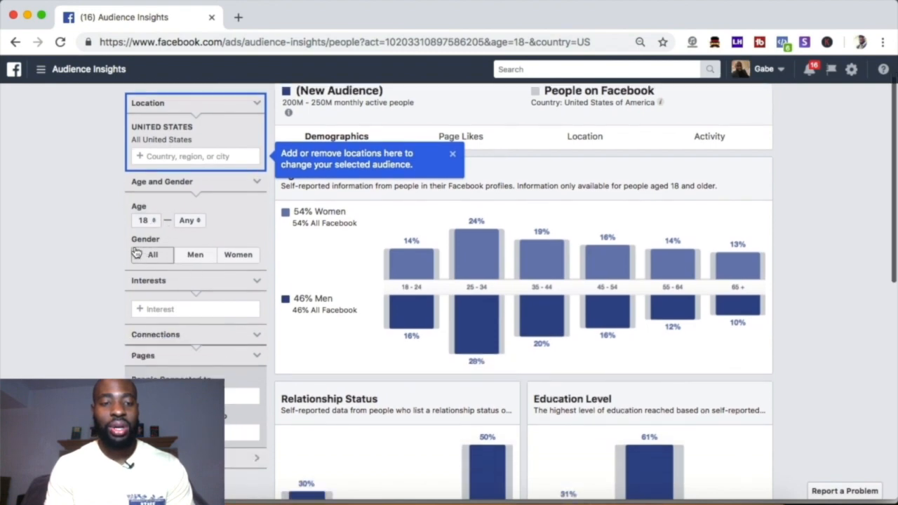
Step: Limit the new audience to women, add the Makeup Lessons interest, and dismiss the location tip
left_click(237, 255)
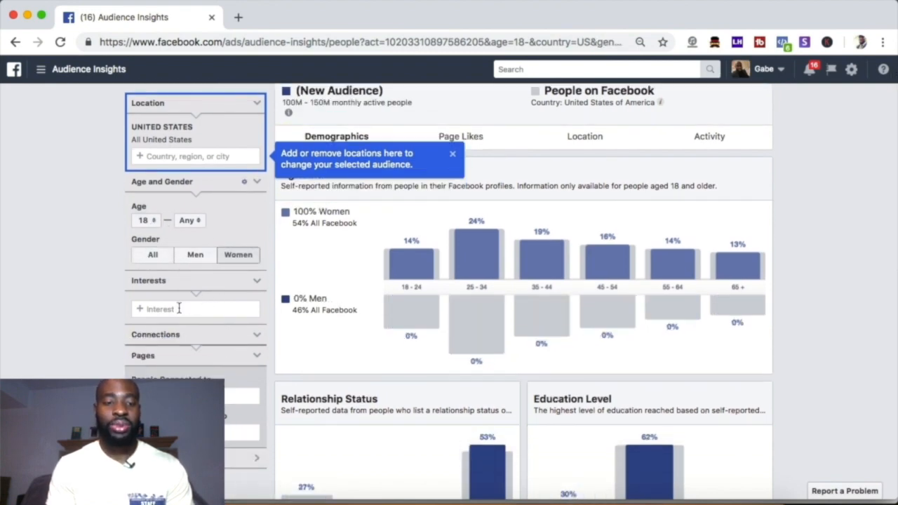
left_click(179, 308)
type("makeup")
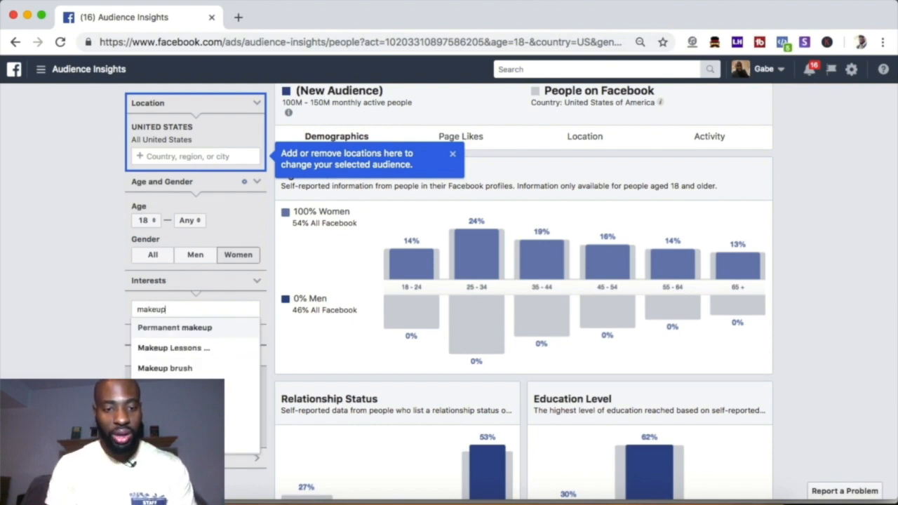
left_click(169, 349)
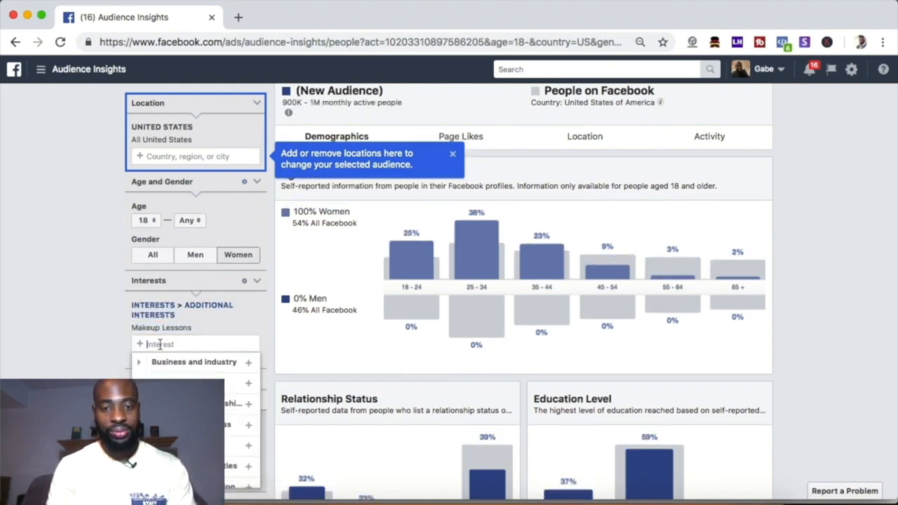
left_click(453, 151)
Step: Examine the audience's demographics and job titles, and its Page Likes top categories and most relevant pages
scroll(390, 296, "down", 5)
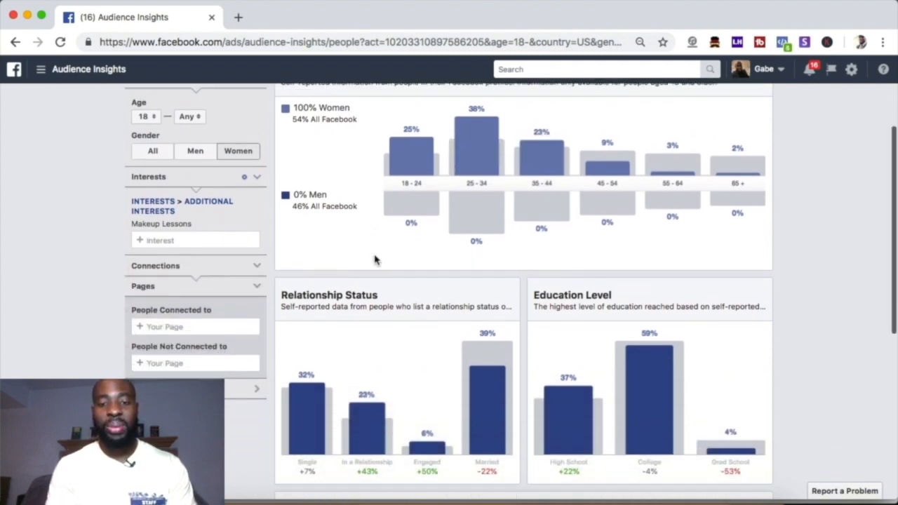
scroll(409, 355, "down", 2)
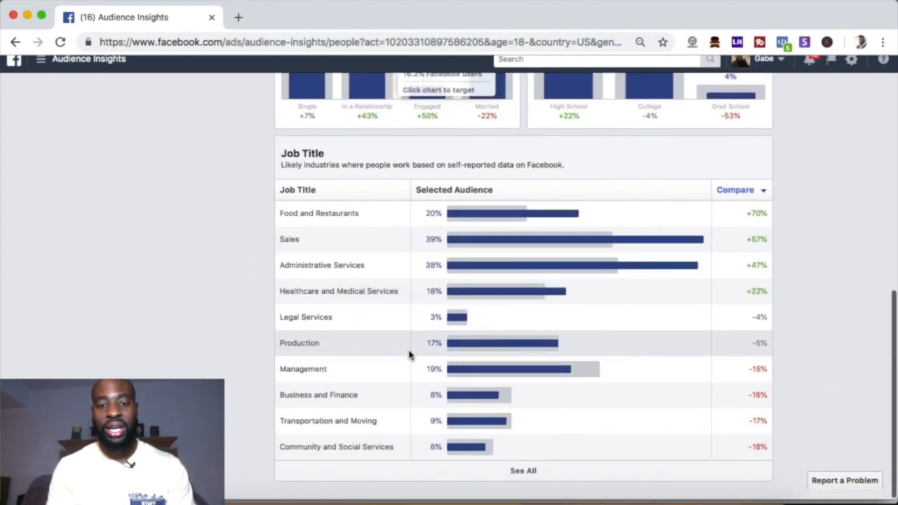
scroll(409, 355, "up", 7)
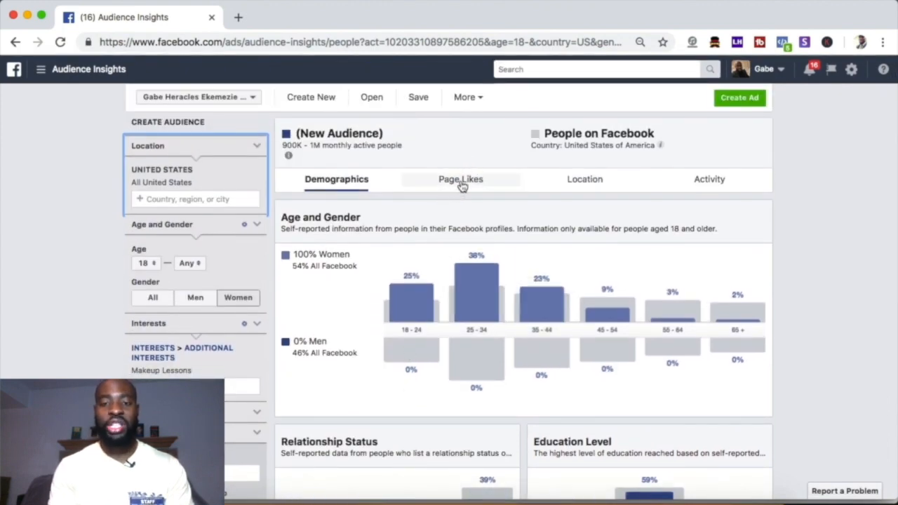
left_click(459, 182)
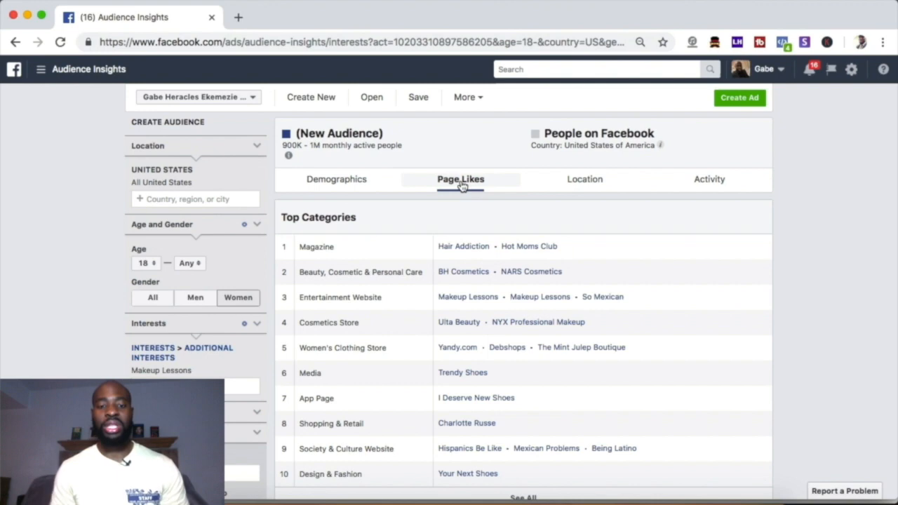
scroll(362, 344, "down", 5)
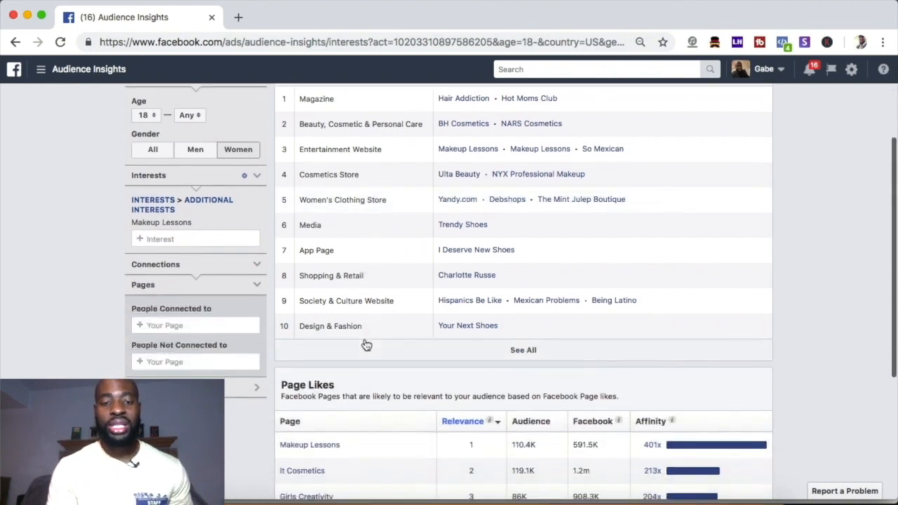
scroll(364, 344, "down", 2)
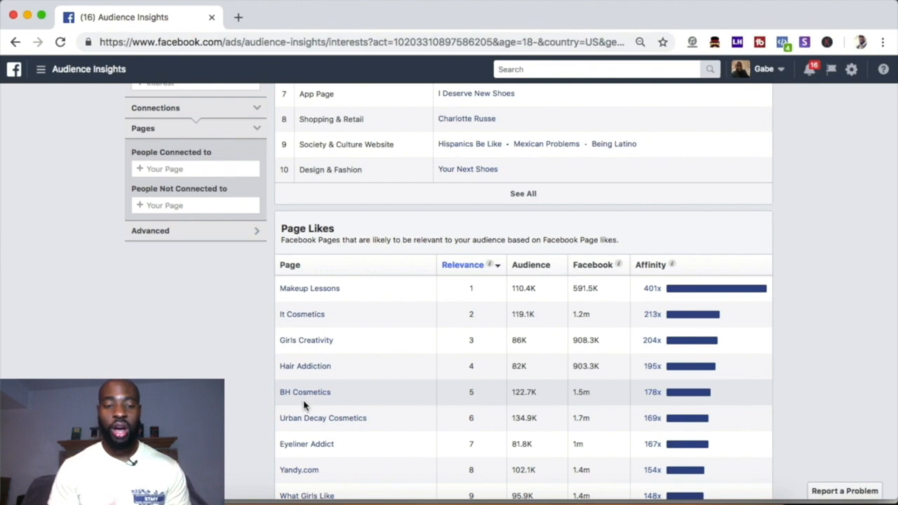
scroll(306, 407, "up", 3)
scroll(166, 217, "up", 1)
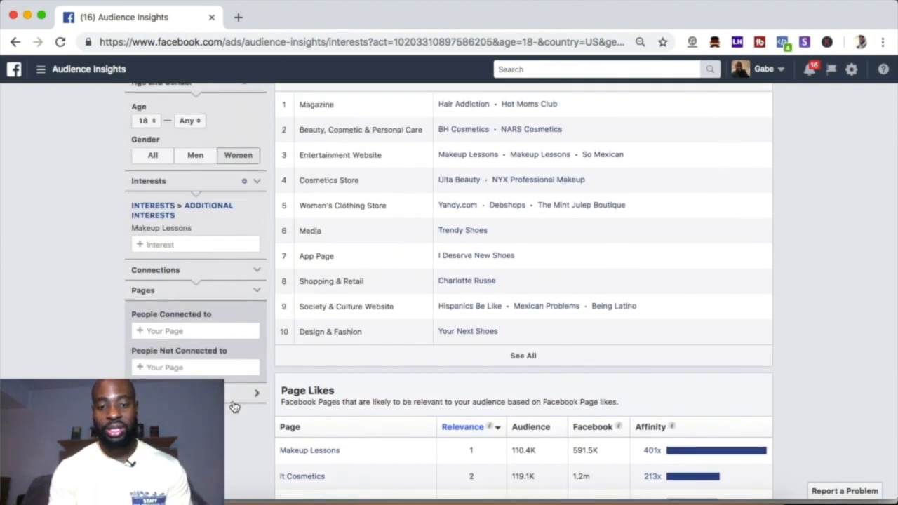
scroll(234, 407, "down", 2)
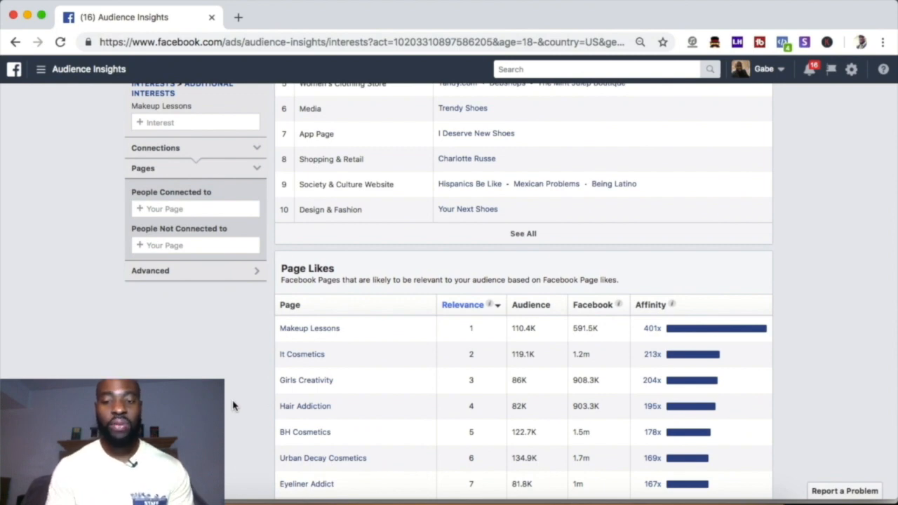
scroll(335, 345, "down", 1)
scroll(335, 346, "down", 1)
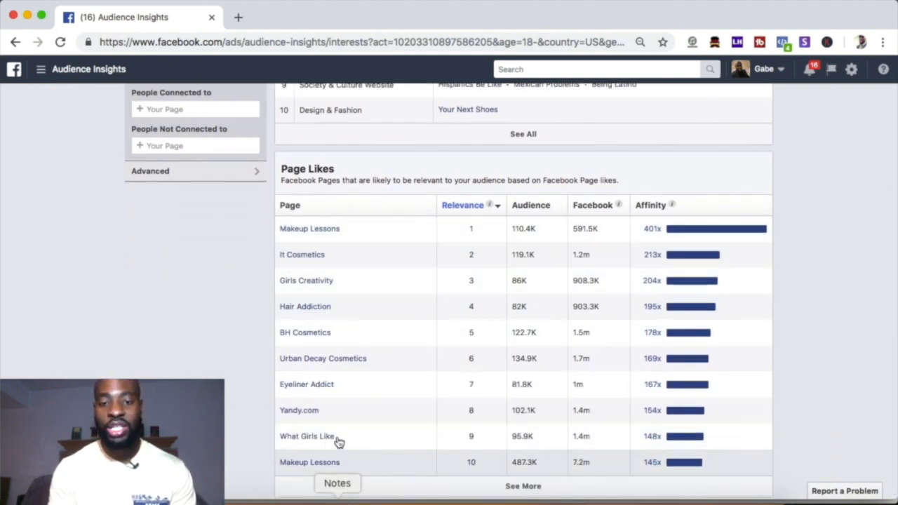
scroll(330, 471, "down", 1)
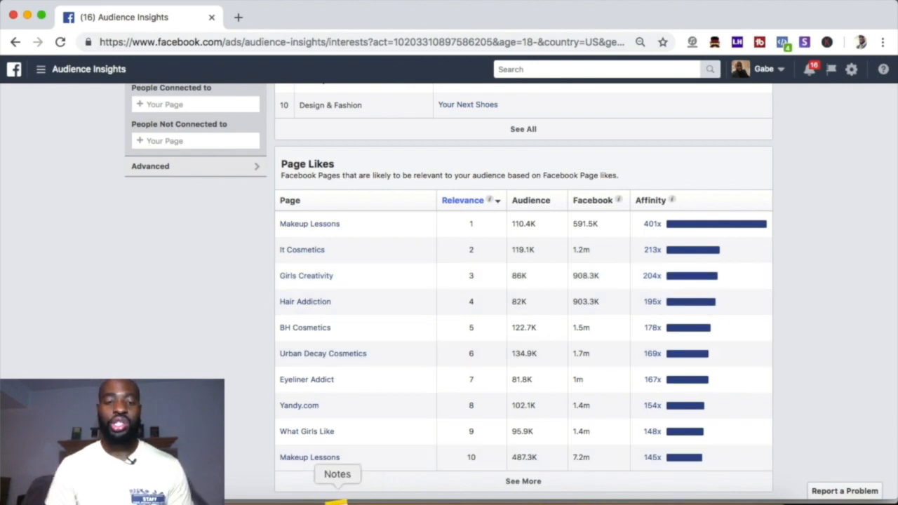
Step: Switch to Notes and title the blank note "Facebook Interests"
left_click(337, 500)
type("Face")
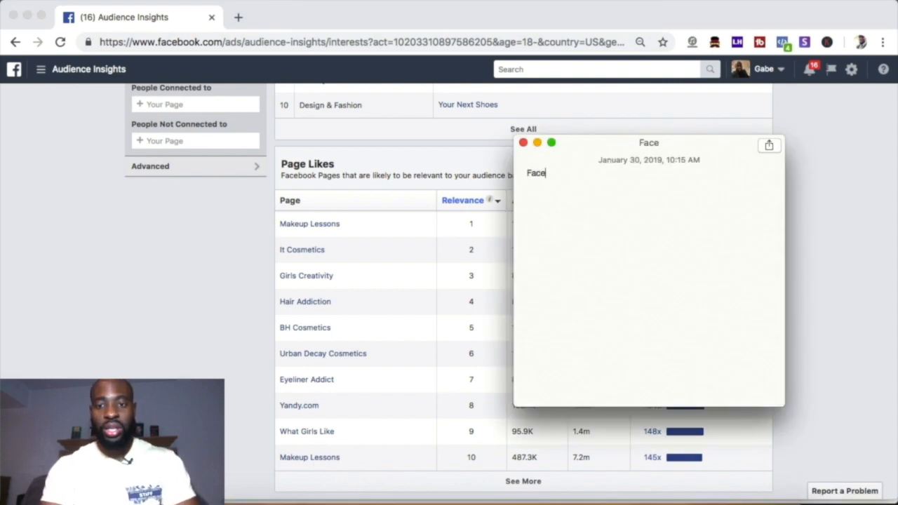
type("book Int")
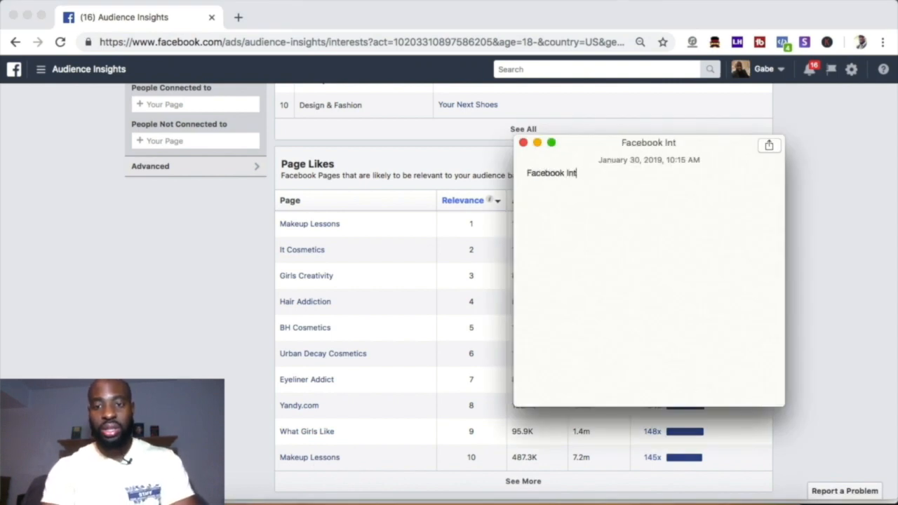
type("rests")
key("BackSpace")
key("BackSpace")
key("BackSpace")
key("BackSpace")
key("BackSpace")
type("erests")
key("Return")
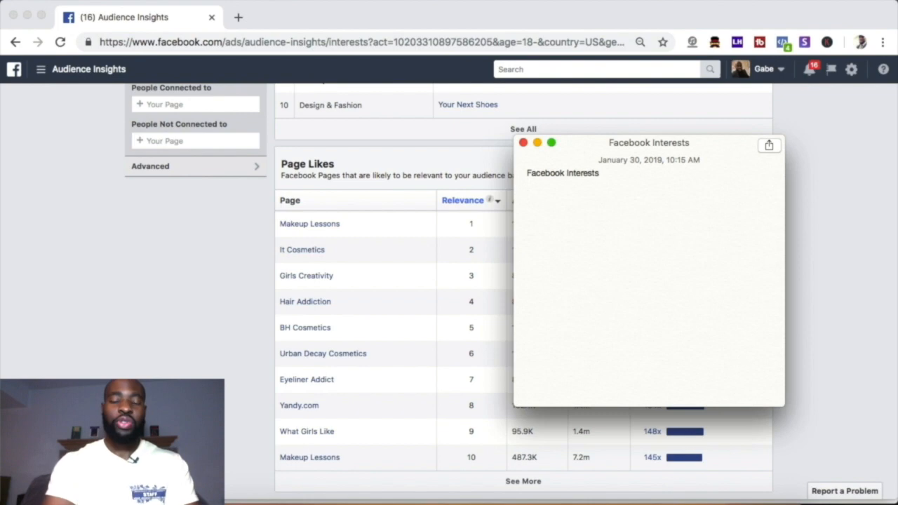
Step: Add a "Keywords:" heading beneath the note's title
type("Keywords")
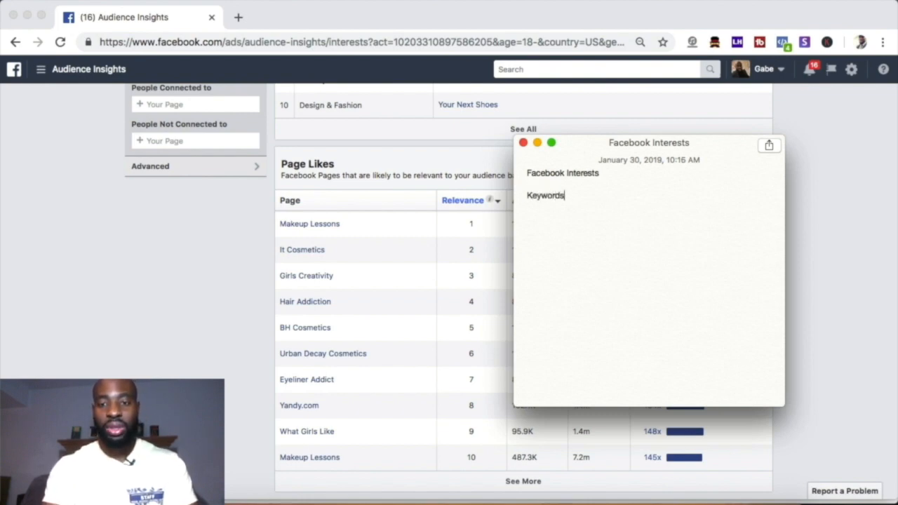
type(":")
key("Return")
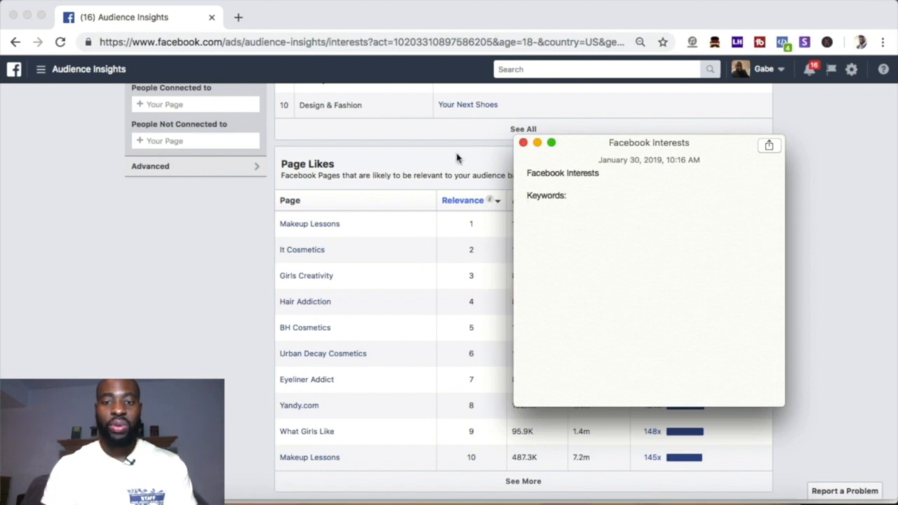
Step: Check the interest targeted in Audience Insights and list "Makeup lessons" under the note's Keywords heading
scroll(212, 197, "up", 5)
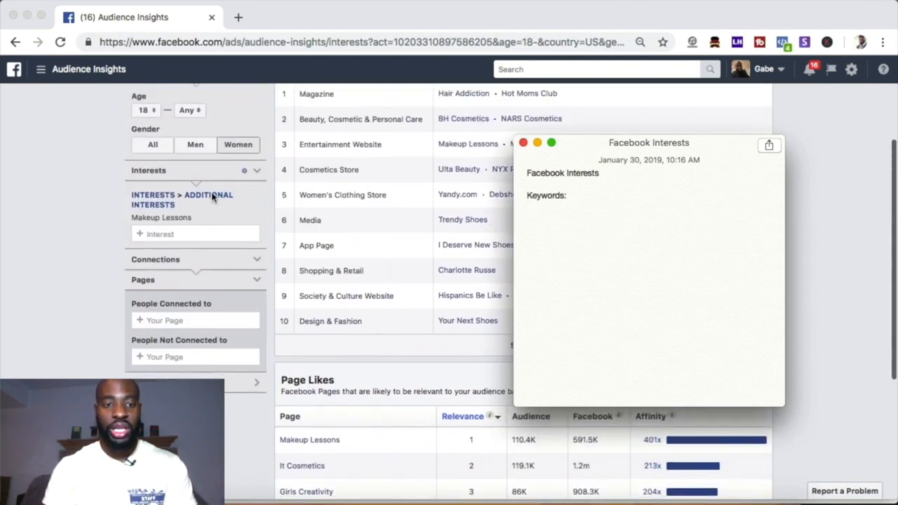
scroll(213, 196, "up", 1)
scroll(213, 197, "down", 2)
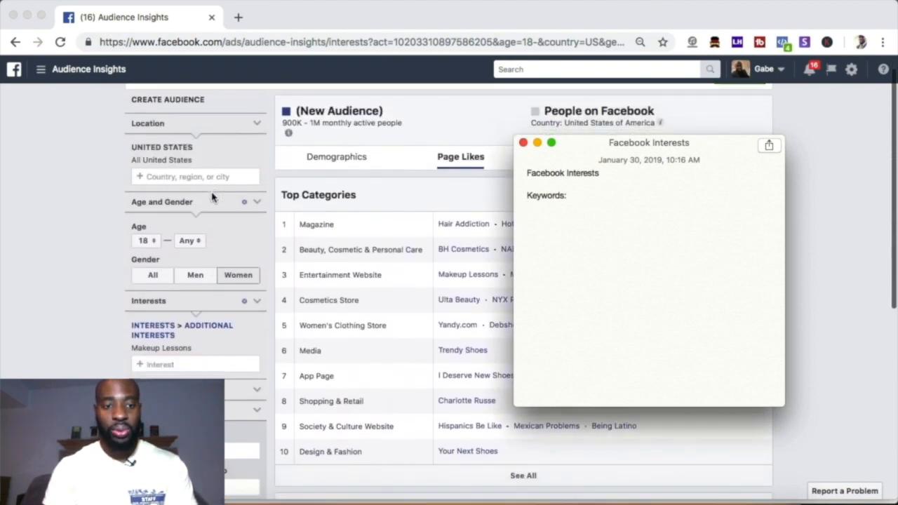
type("Make")
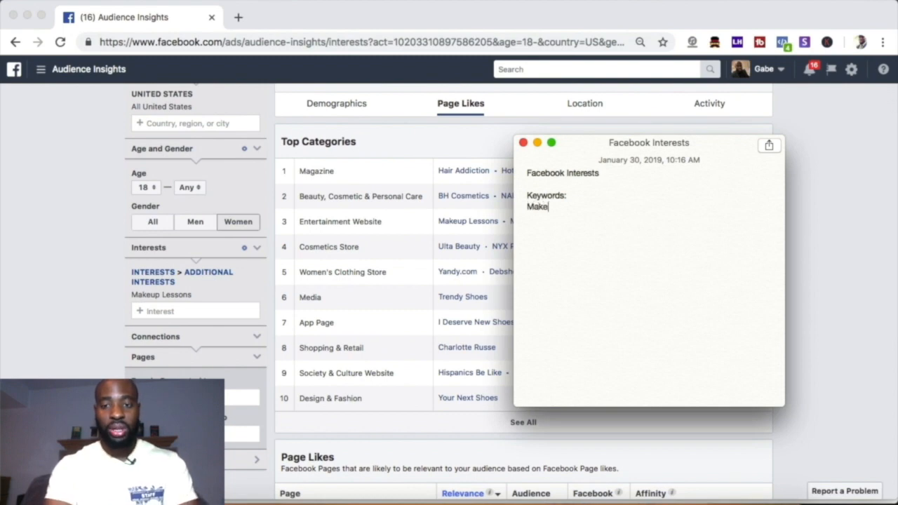
type("up lessons")
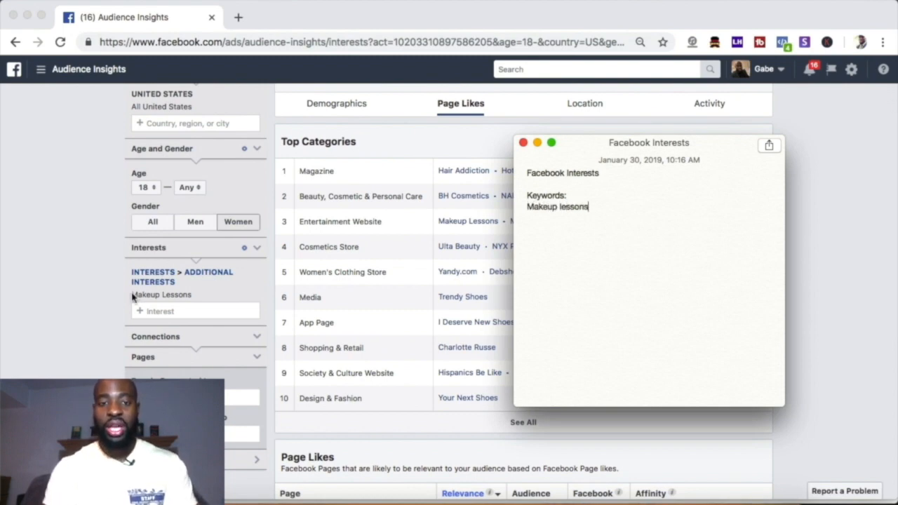
Step: Move the note clear of the Page Likes table and add "It cosmetics" from the table to the keyword list
scroll(130, 294, "down", 5)
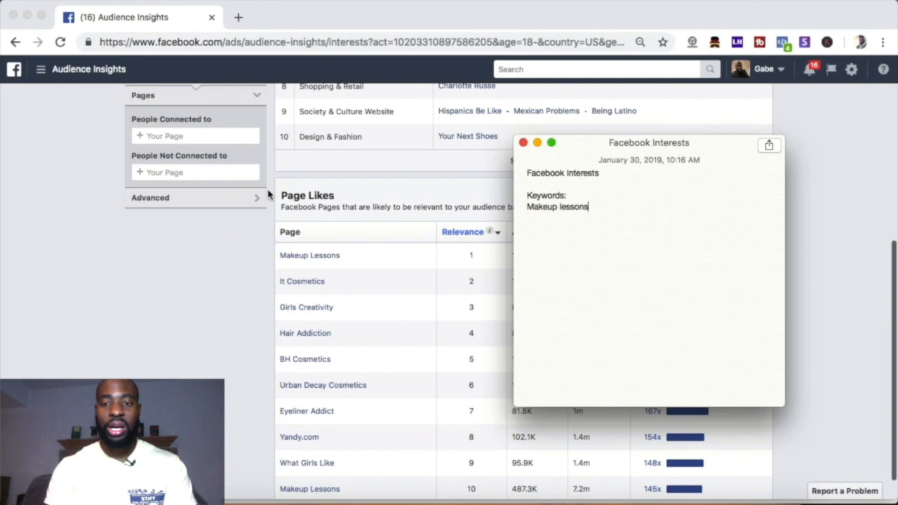
left_click_drag(567, 150, 619, 139)
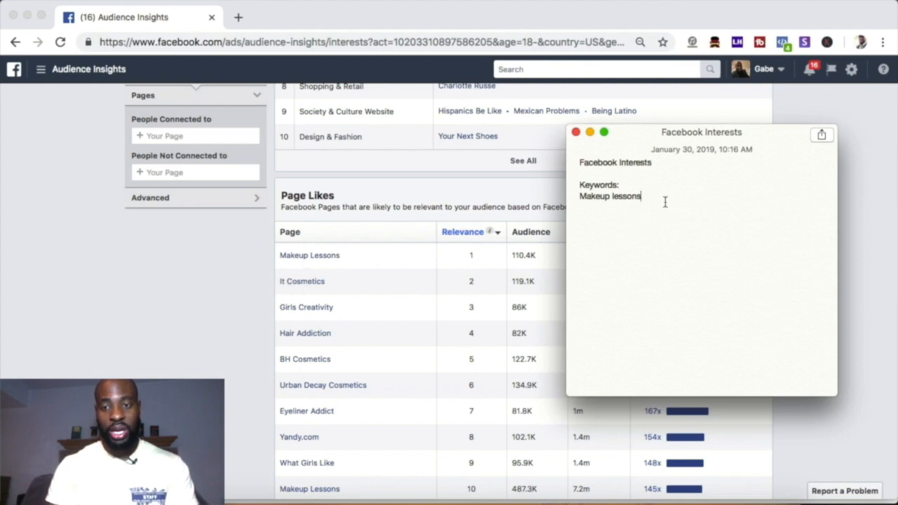
key("Return")
key("Return")
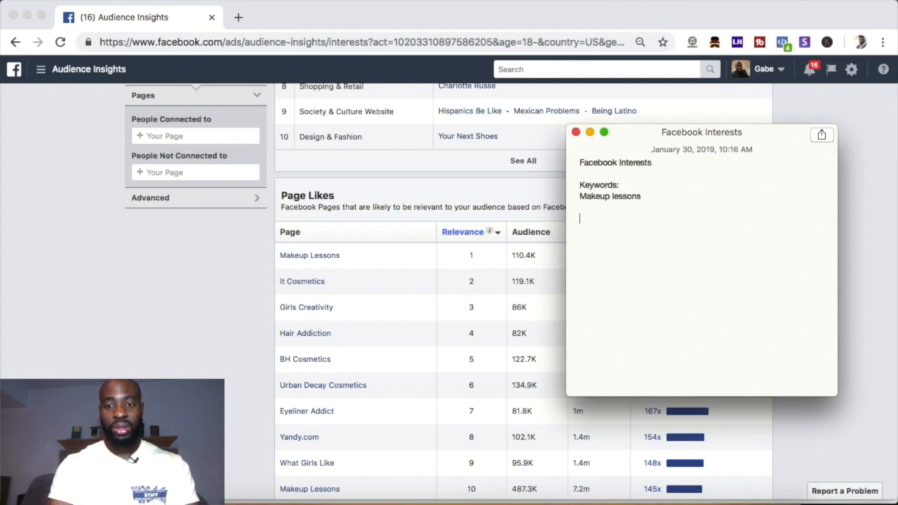
type("It")
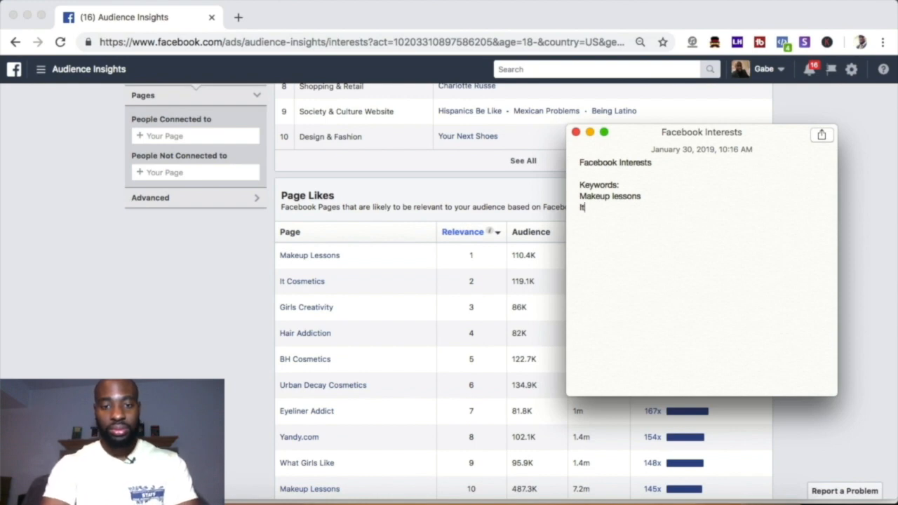
type(" cos")
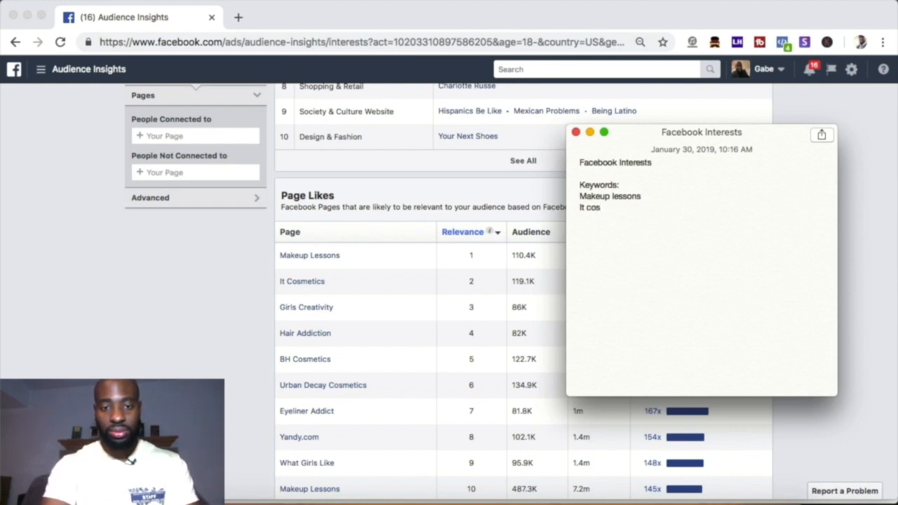
type("meti")
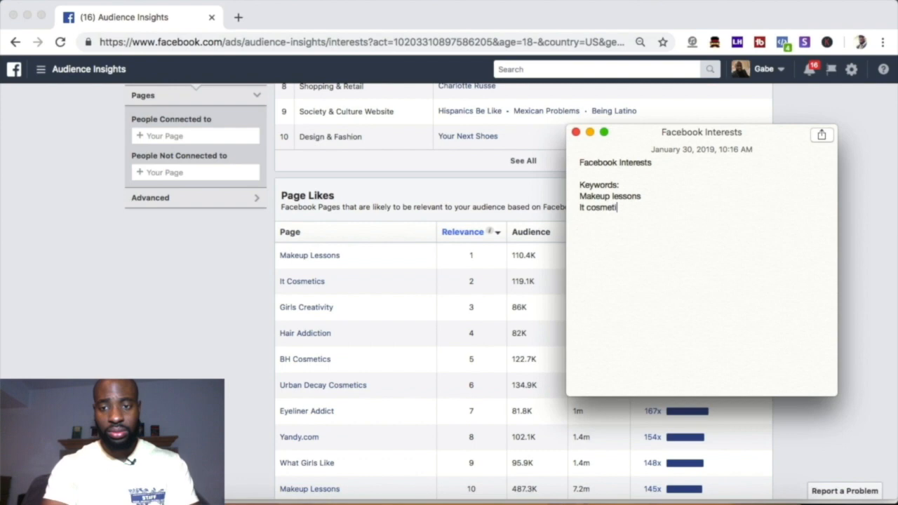
type("cs G")
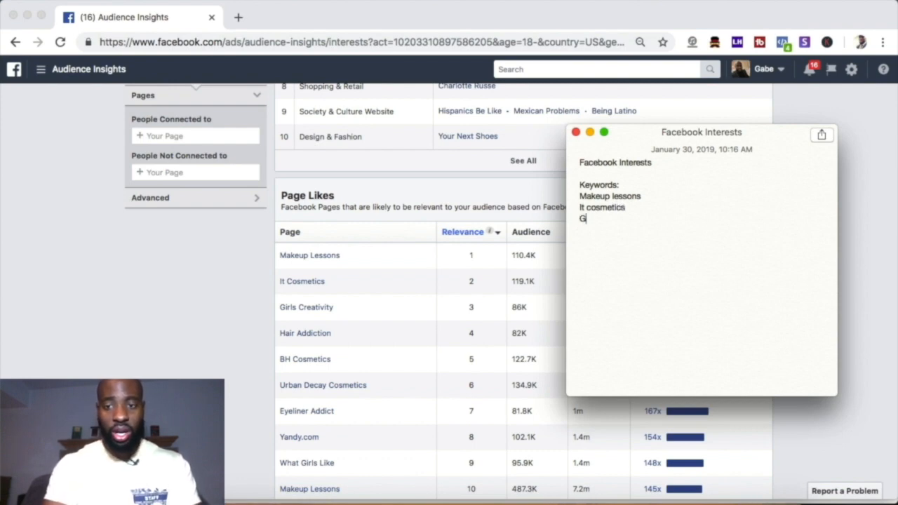
type("irls Cr")
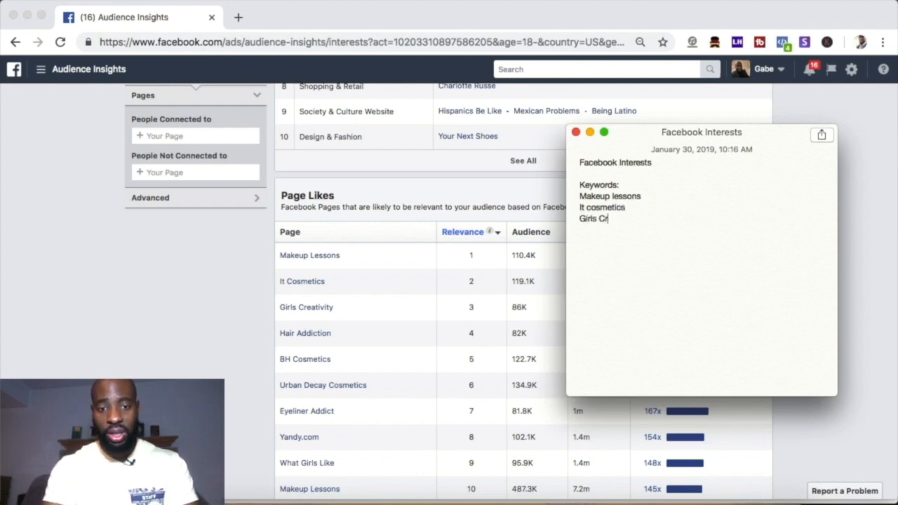
type("eativity")
Step: Add "Girls Creativity" and "Hair Addiction" from the Page Likes table to the keyword list on separate lines
key("Return")
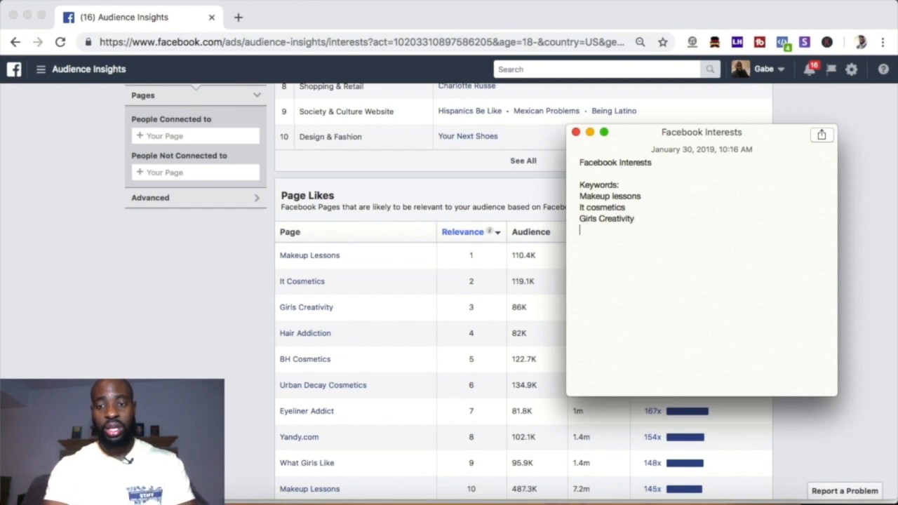
type("Hair Add")
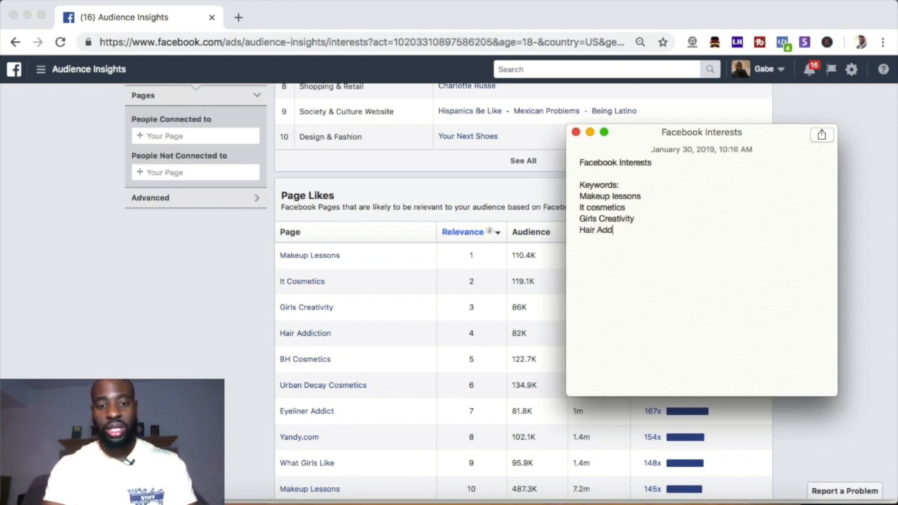
type("iction")
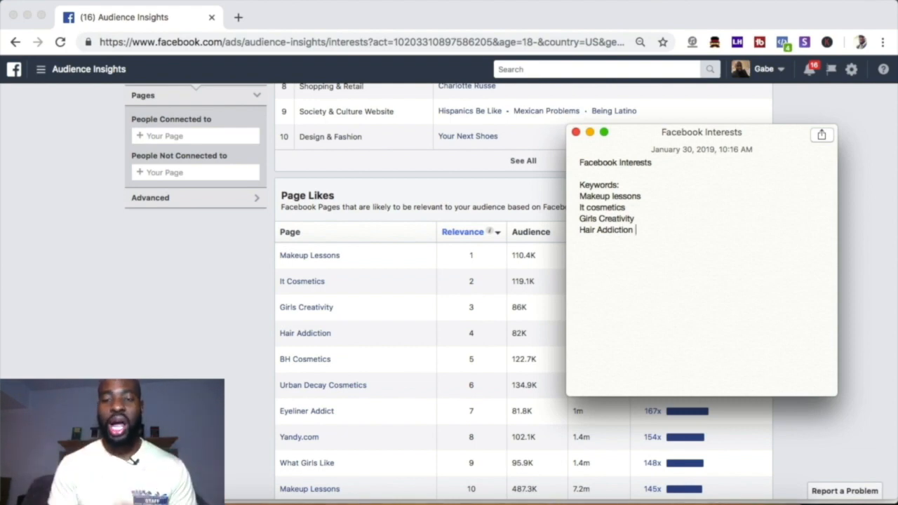
Step: Review the audience's top page categories and its current interest targeting in Audience Insights
scroll(382, 224, "up", 5)
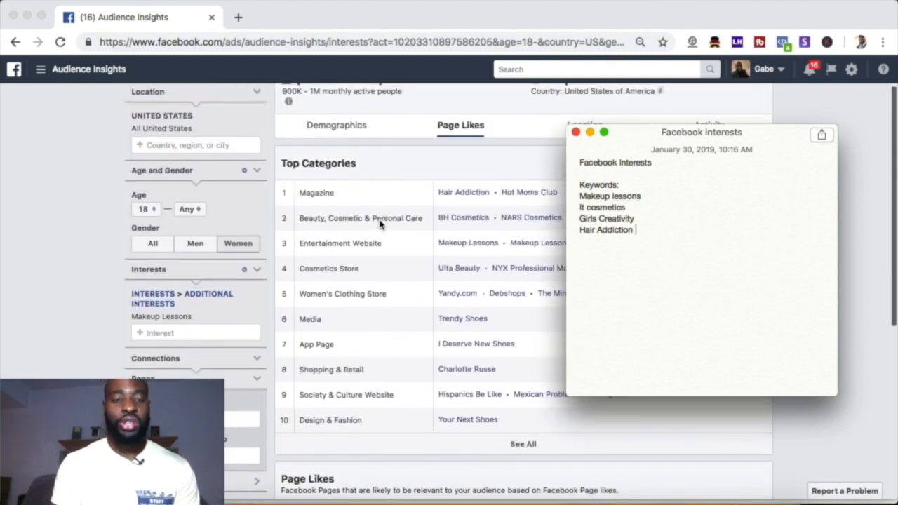
scroll(381, 224, "up", 1)
scroll(381, 225, "down", 1)
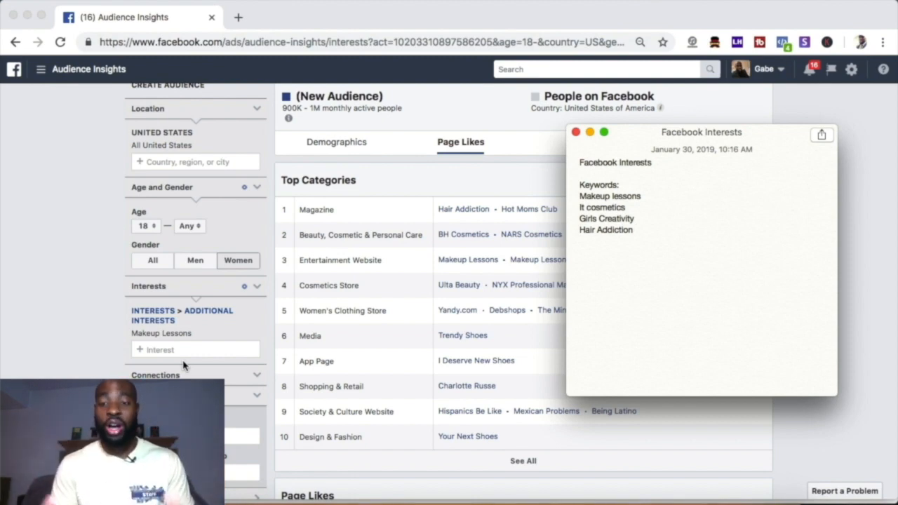
Step: Replace the "Makeup Lessons" interest in the audience targeting with "Sephora"
scroll(190, 351, "down", 1)
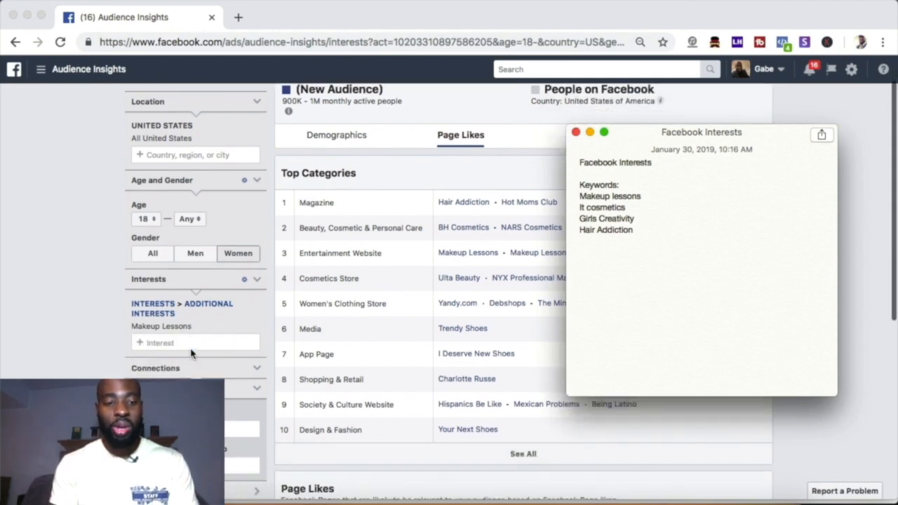
left_click(189, 313)
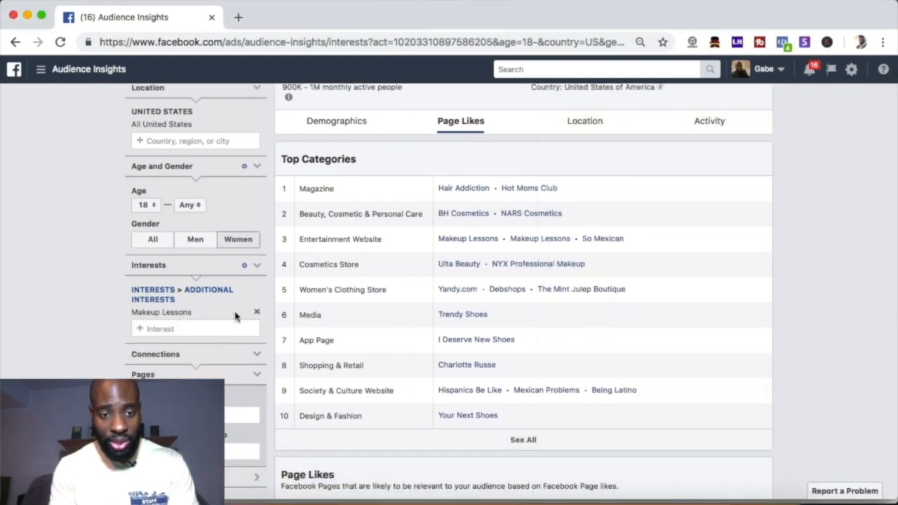
left_click(257, 314)
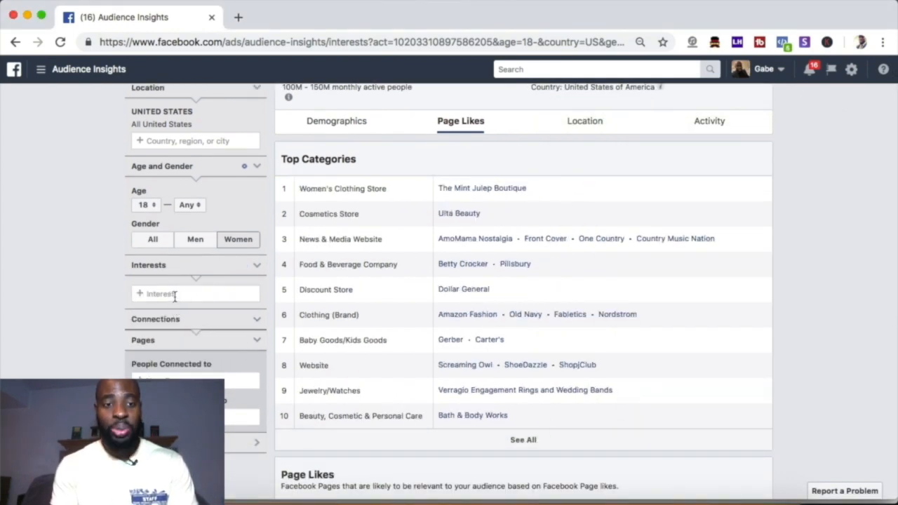
left_click(178, 294)
type("Seph")
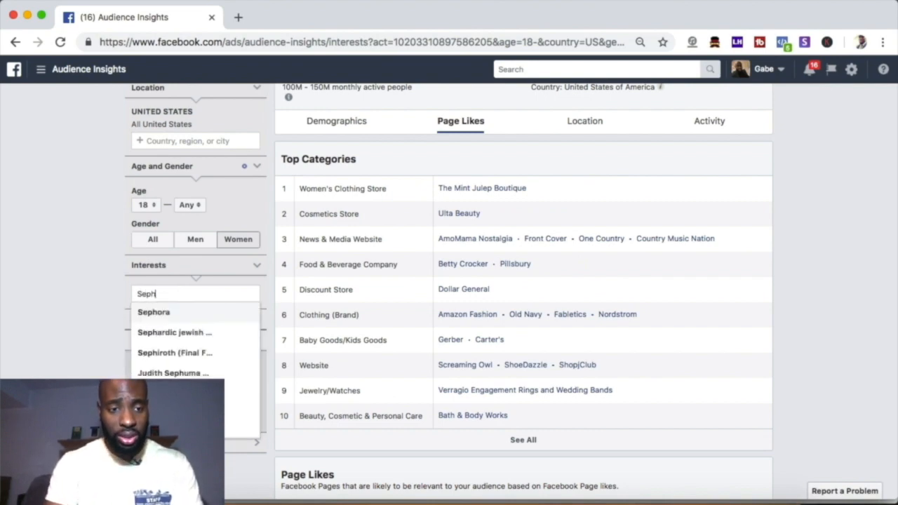
left_click(153, 314)
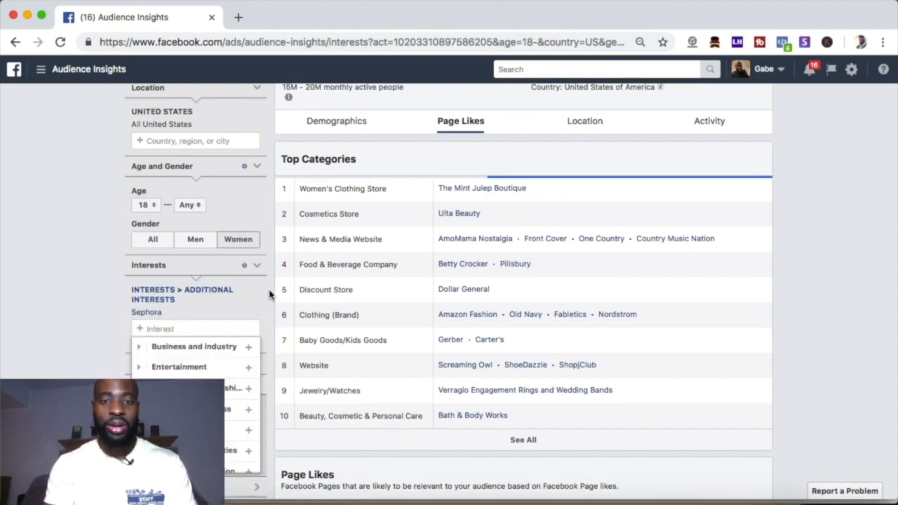
Step: Examine the Sephora audience's age, relationship and education demographics and its top categories and most relevant liked pages
scroll(286, 206, "up", 3)
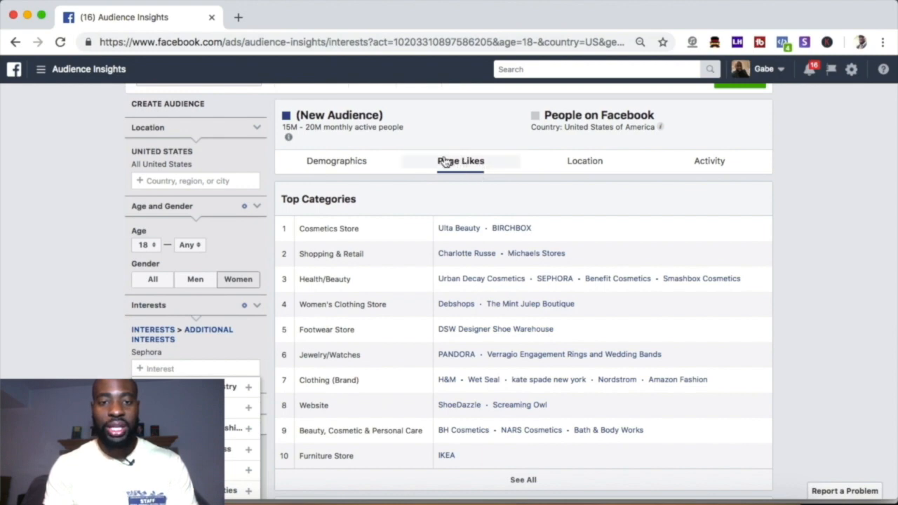
left_click(339, 161)
scroll(443, 317, "down", 3)
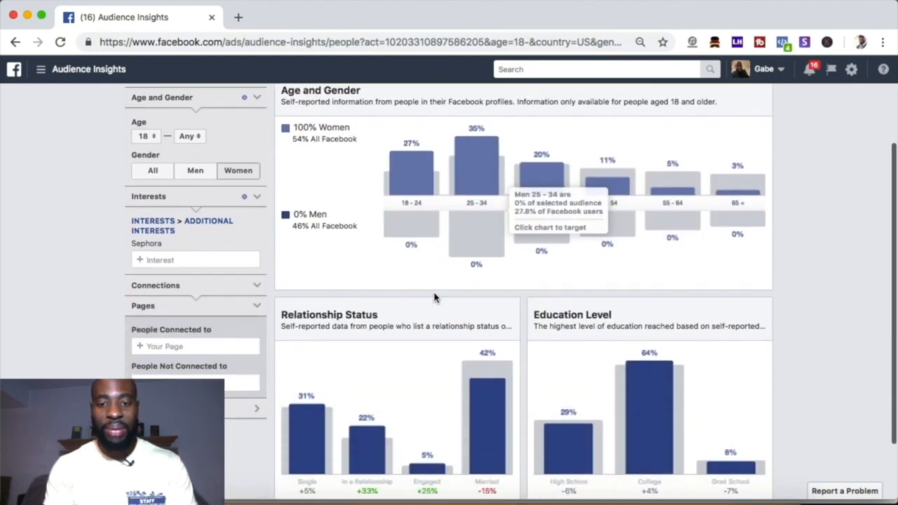
scroll(463, 351, "up", 4)
left_click(461, 181)
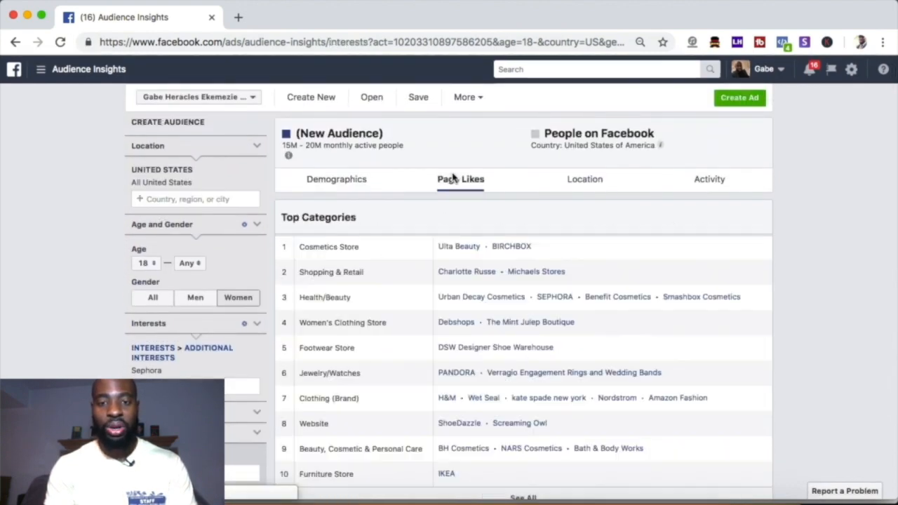
scroll(428, 272, "down", 3)
scroll(428, 272, "down", 5)
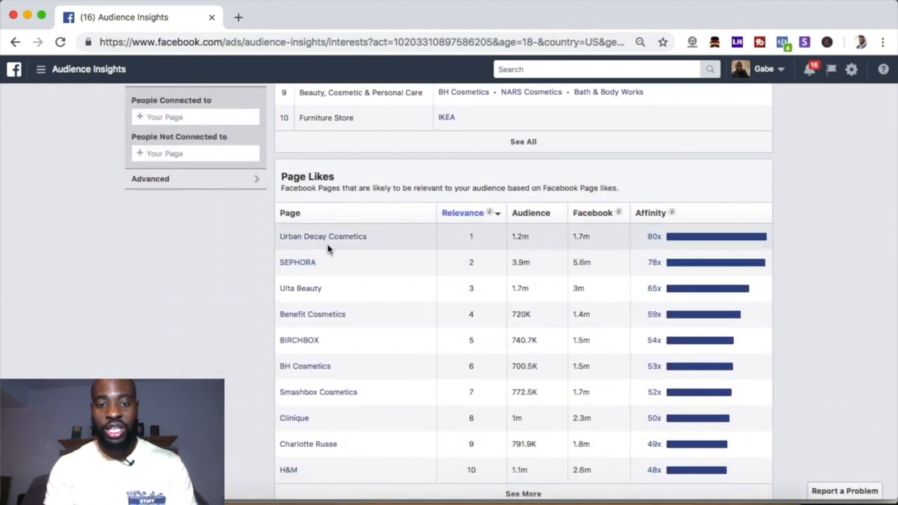
mouse_move(339, 240)
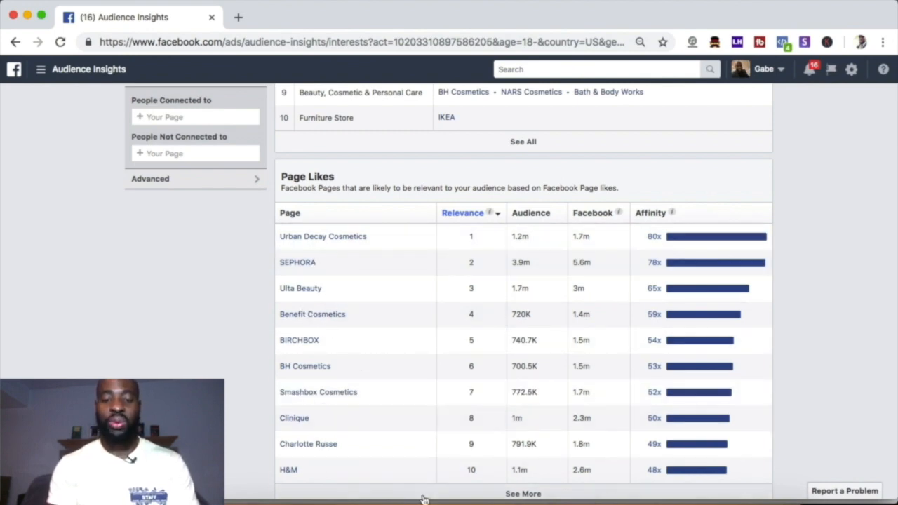
Step: Add a "Competitors" heading below the keywords in the Facebook Interests note and list "Sephora" under it
left_click(320, 498)
left_click(706, 253)
key("Return")
type("Compet")
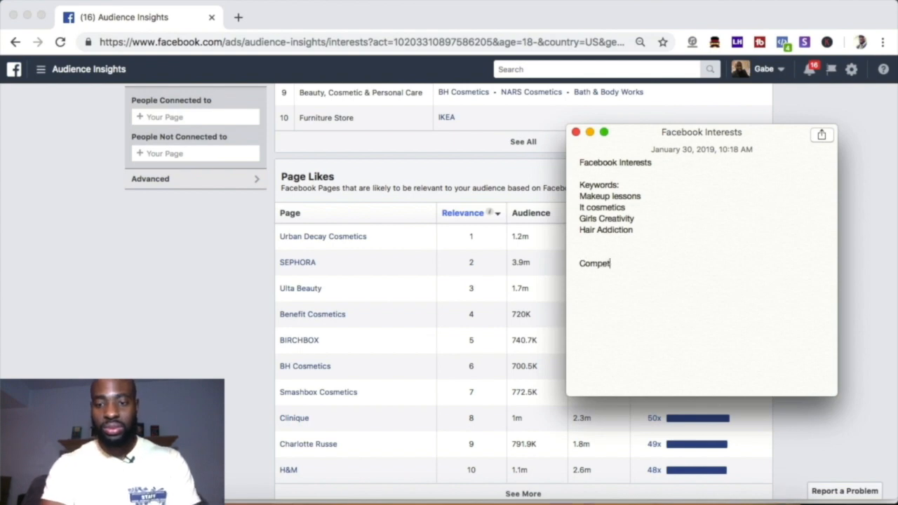
type("itors")
key("Return")
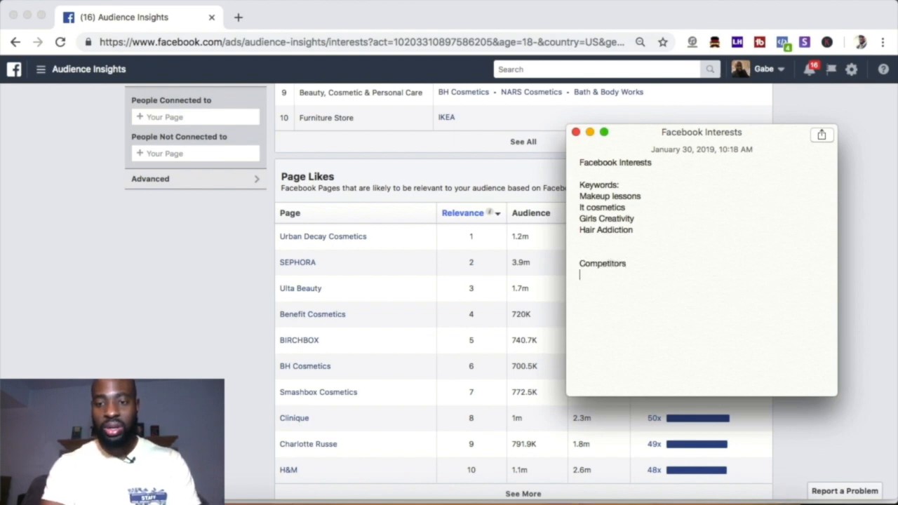
type("Sephora")
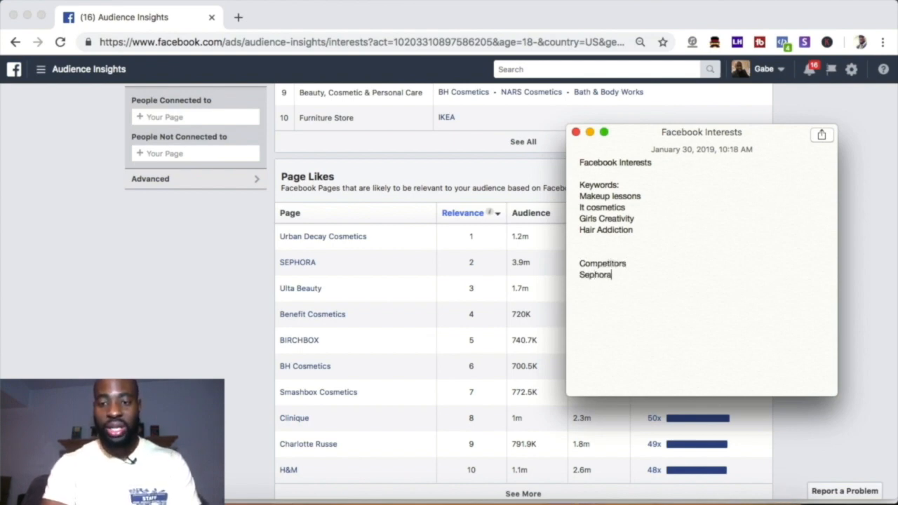
Step: Add "Urban Decay Cosmetics", "Ulta Beauty" and "Benefit Cosmetics" from the Page Likes table to the note's competitor list on separate lines
key("Return")
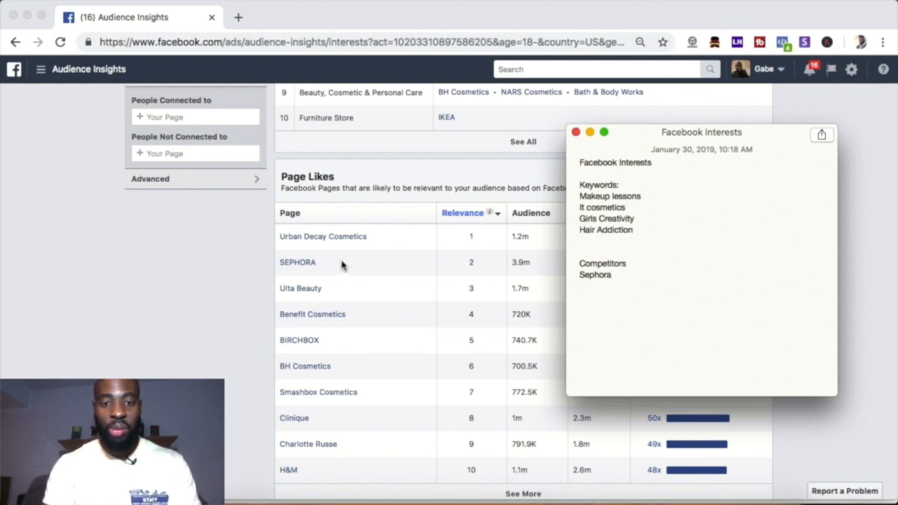
type("Urban ")
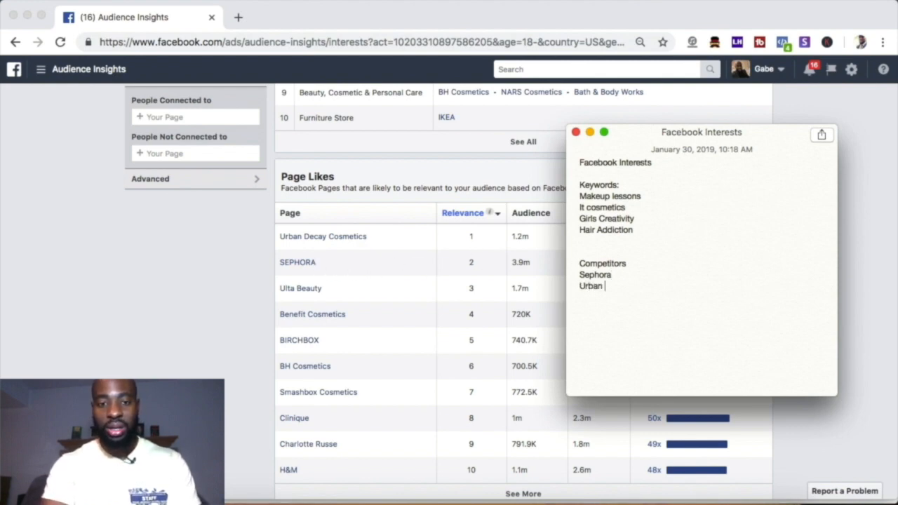
type("Decay Cosmetics")
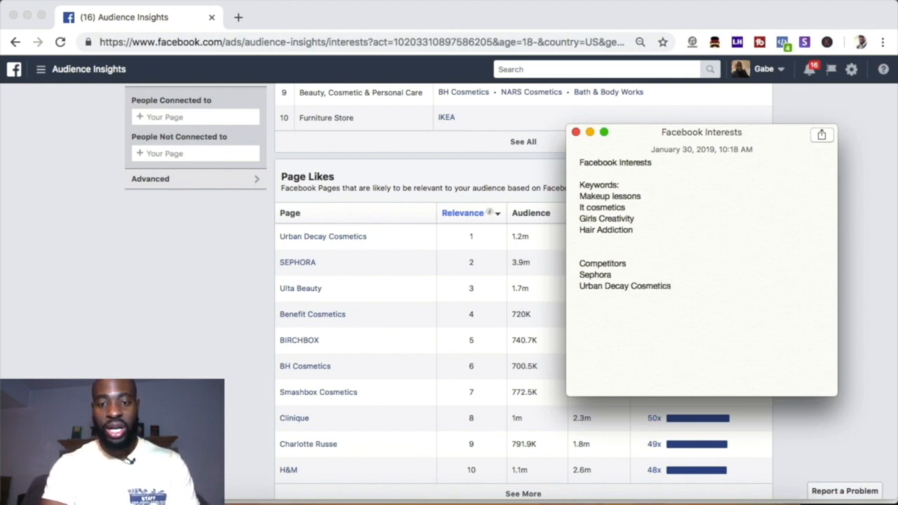
type("Ulta B")
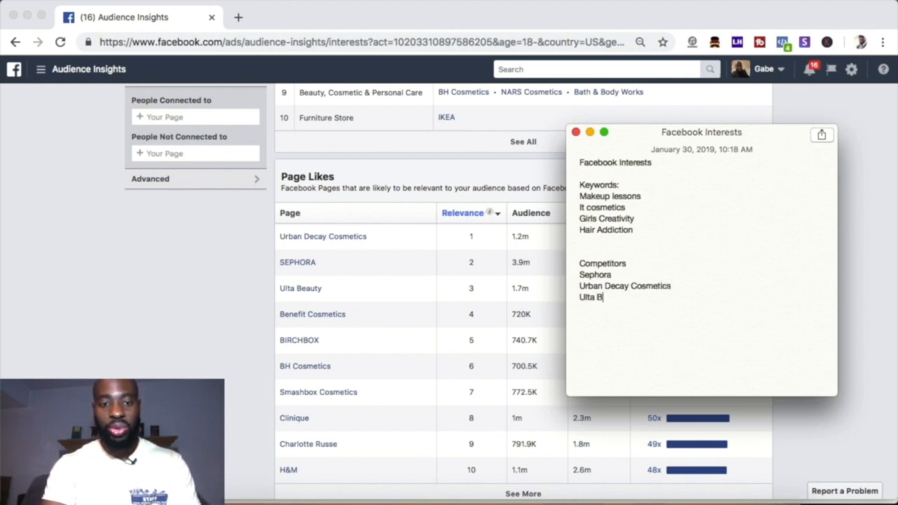
type("eaty")
key("BackSpace")
key("BackSpace")
key("BackSpace")
type("uty")
key("Return")
type("Bene")
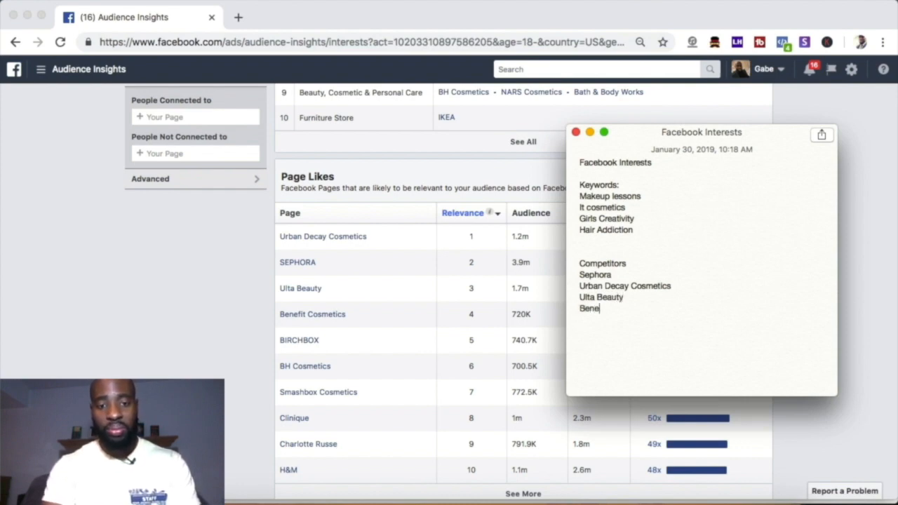
type("fit Cosmetics")
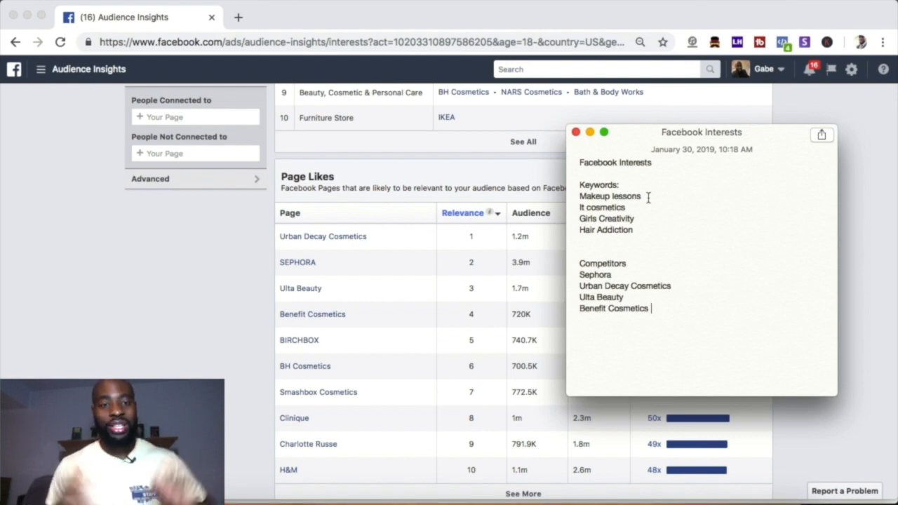
Step: Put the note away and go from Audience Insights to the Audiences management page
scroll(456, 254, "up", 10)
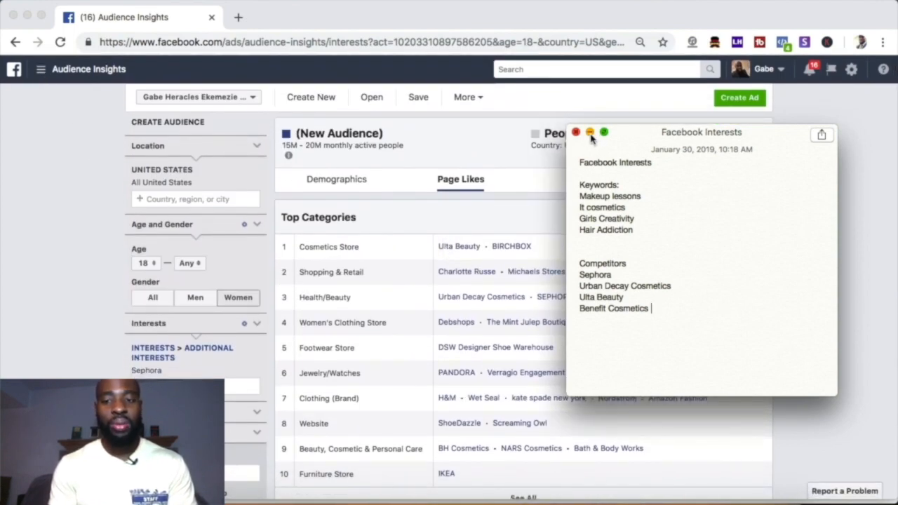
left_click(89, 177)
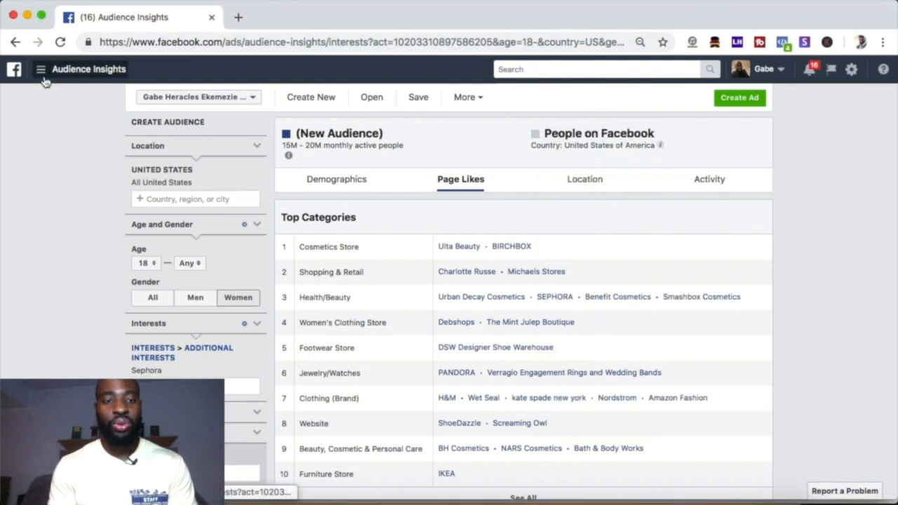
left_click(40, 70)
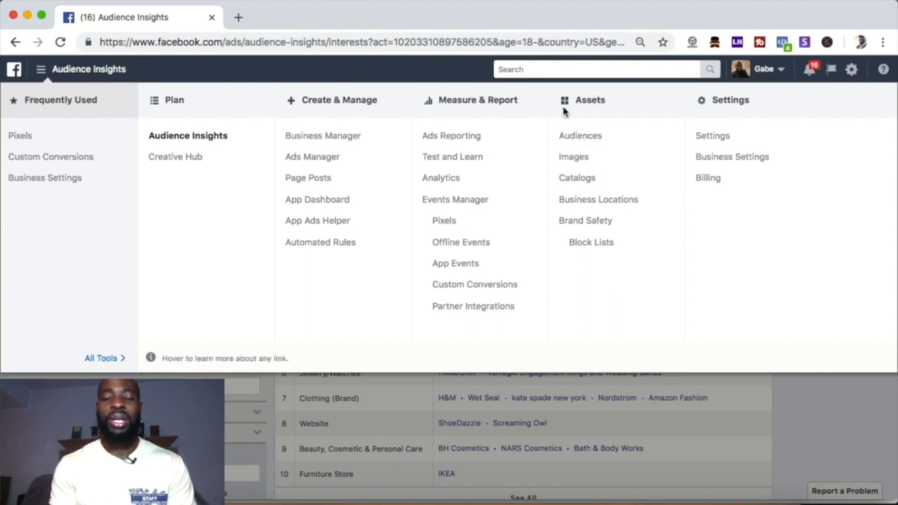
left_click(573, 142)
left_click(551, 184)
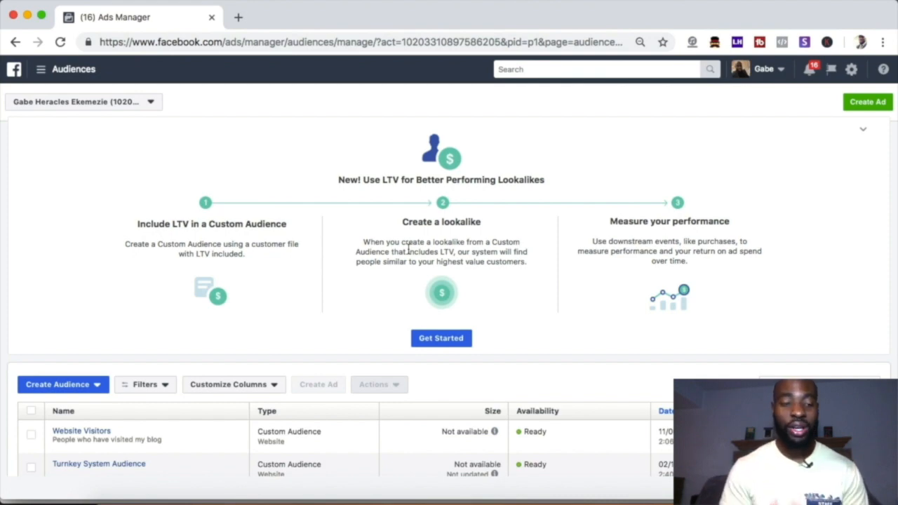
Step: Start a new saved audience and name it "Make up lessons", consulting the note's keyword list
left_click(83, 386)
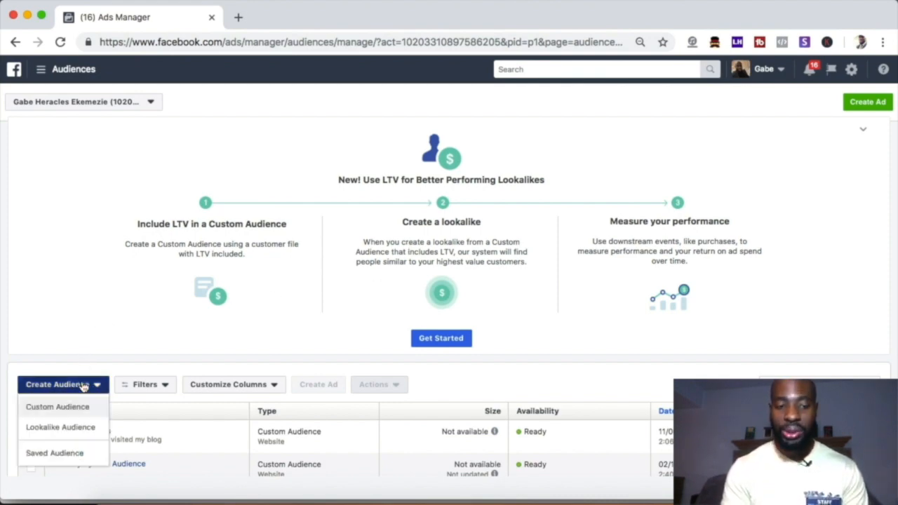
left_click(52, 453)
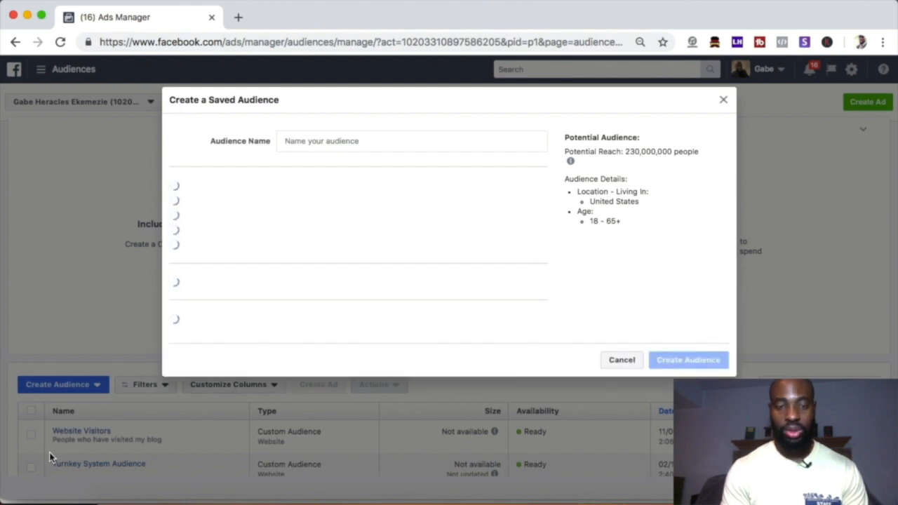
left_click(347, 144)
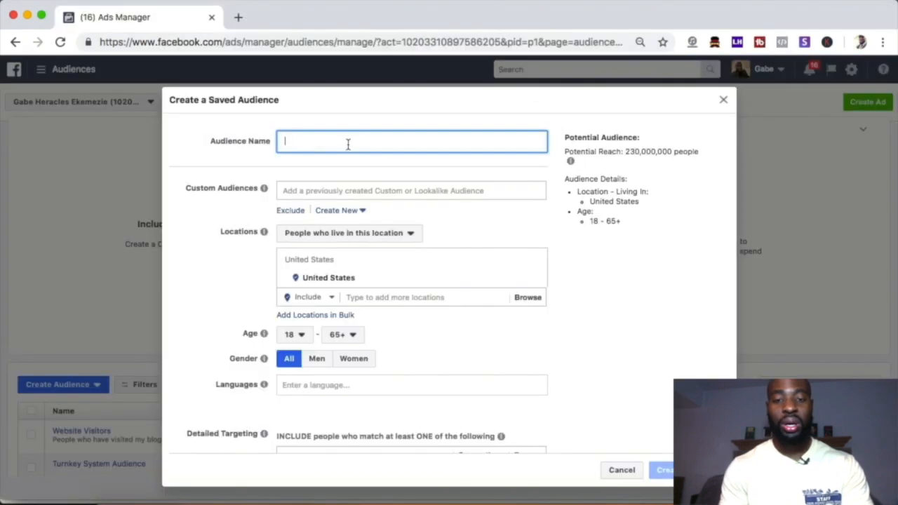
key("super+Tab")
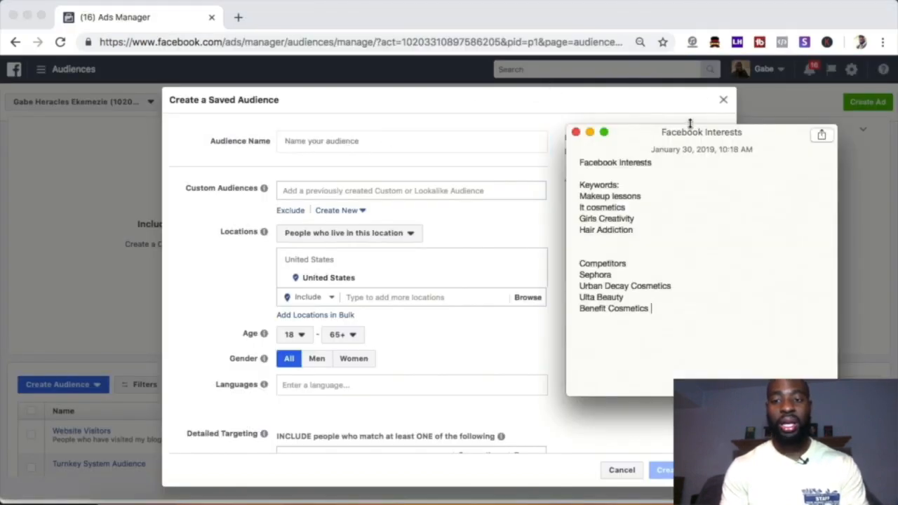
left_click_drag(651, 139, 694, 118)
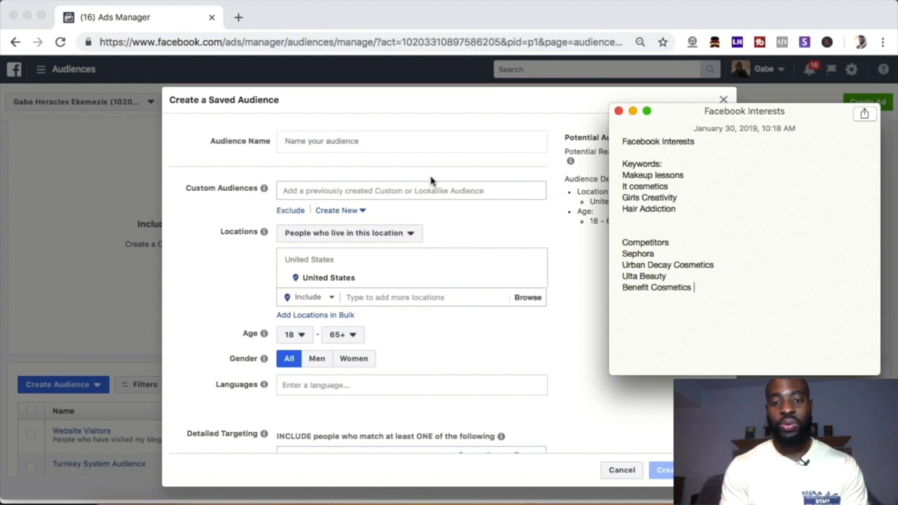
left_click(320, 142)
type("Make up lessons")
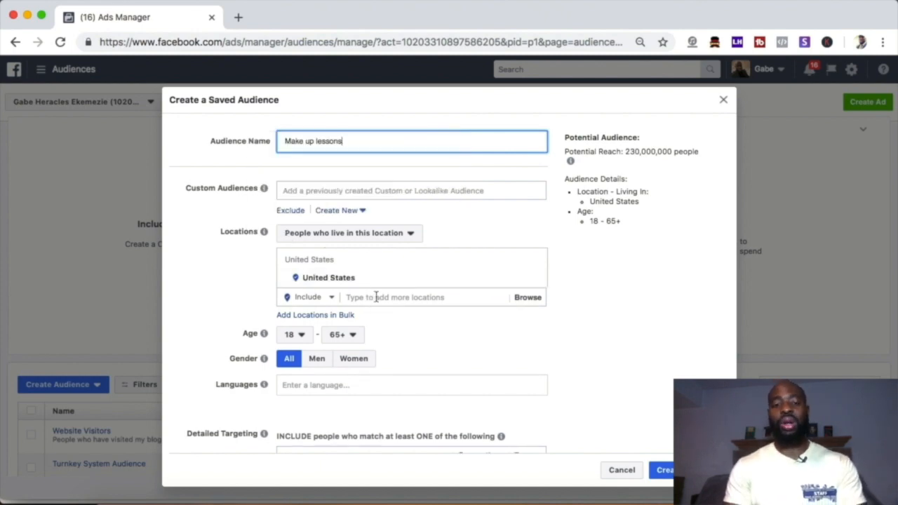
Step: Add the countries Canada and United Kingdom to the saved audience's included locations
left_click(377, 297)
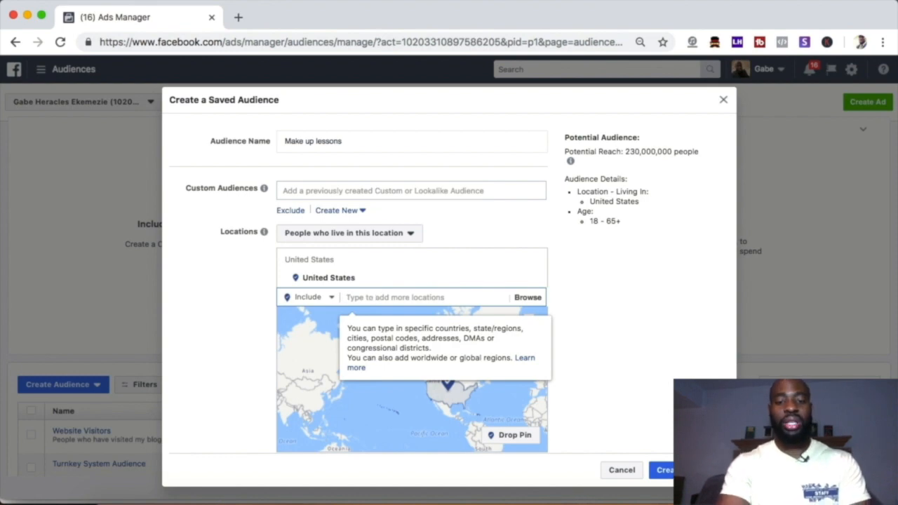
type("Canada")
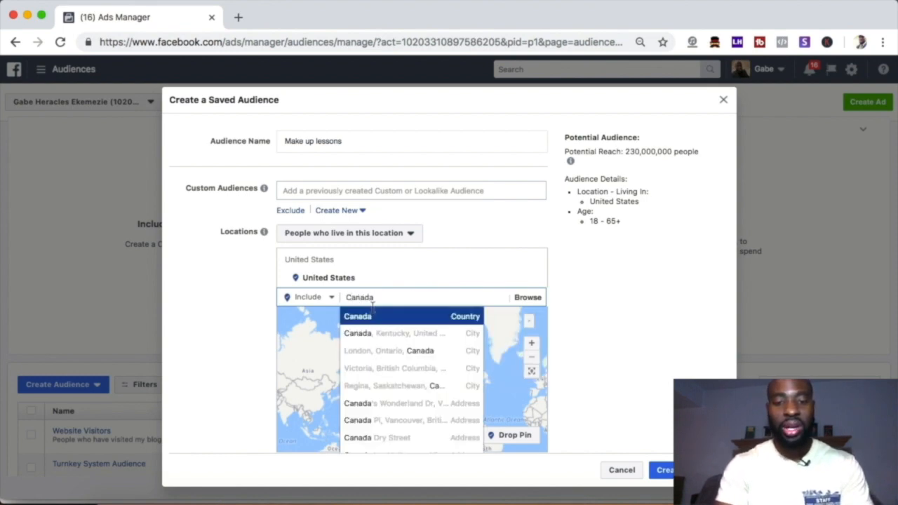
left_click(364, 321)
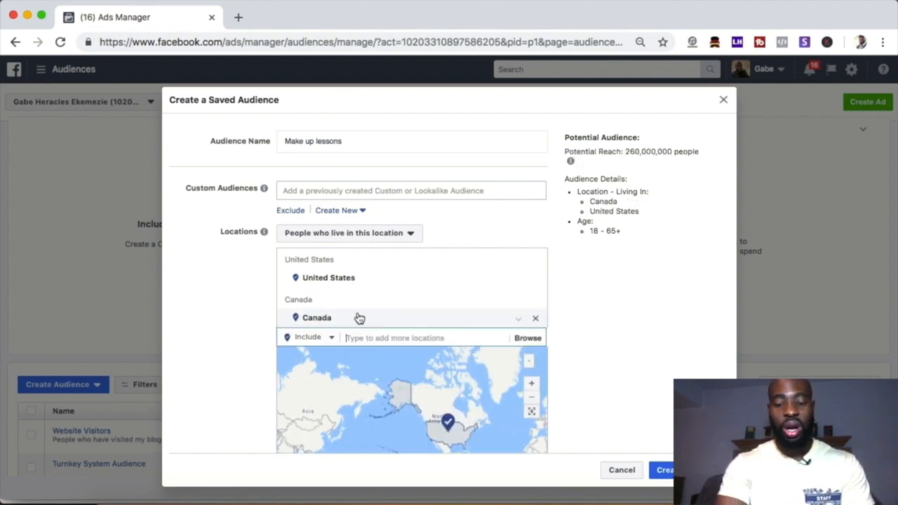
type("Unit")
type("ed Kindom")
key("BackSpace")
key("BackSpace")
key("BackSpace")
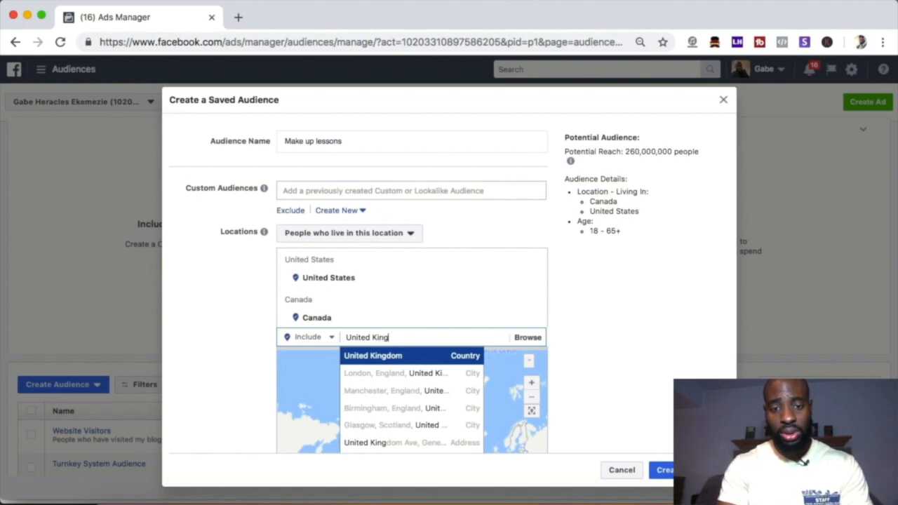
left_click(393, 356)
Step: Add the country Australia to the saved audience's included locations
type("Austral")
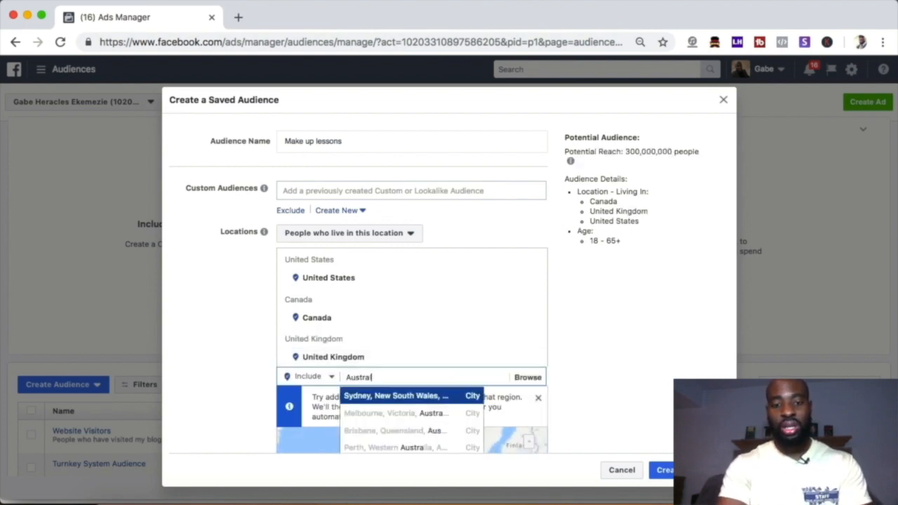
type("ia")
left_click(370, 397)
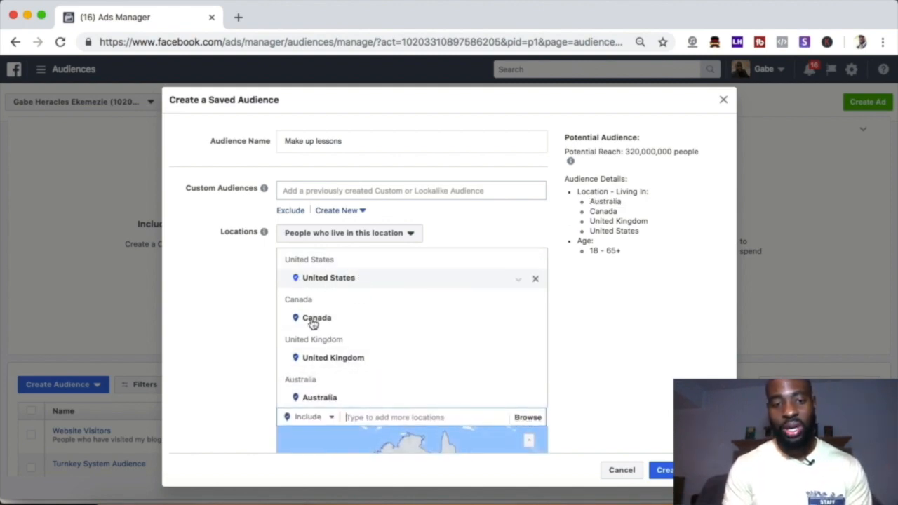
Step: Set the saved audience's age range to 24–60 and limit its gender to women
scroll(347, 357, "down", 3)
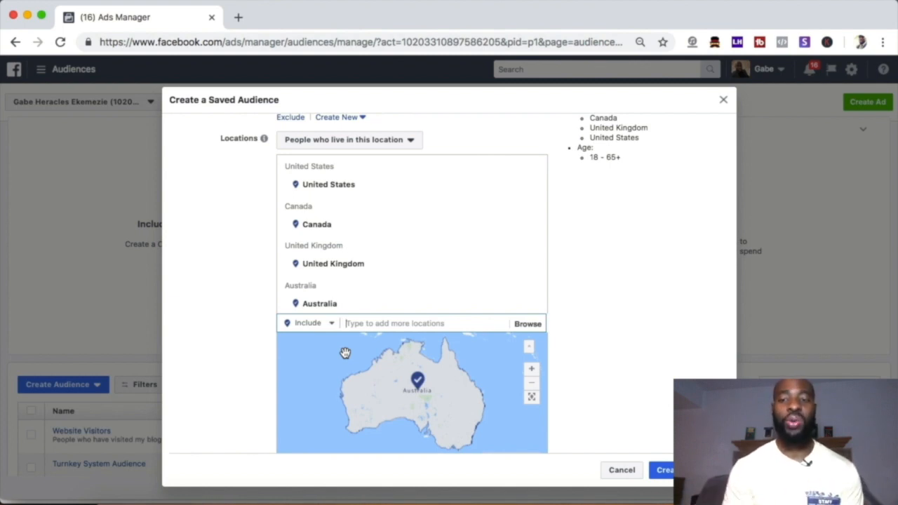
scroll(248, 371, "down", 7)
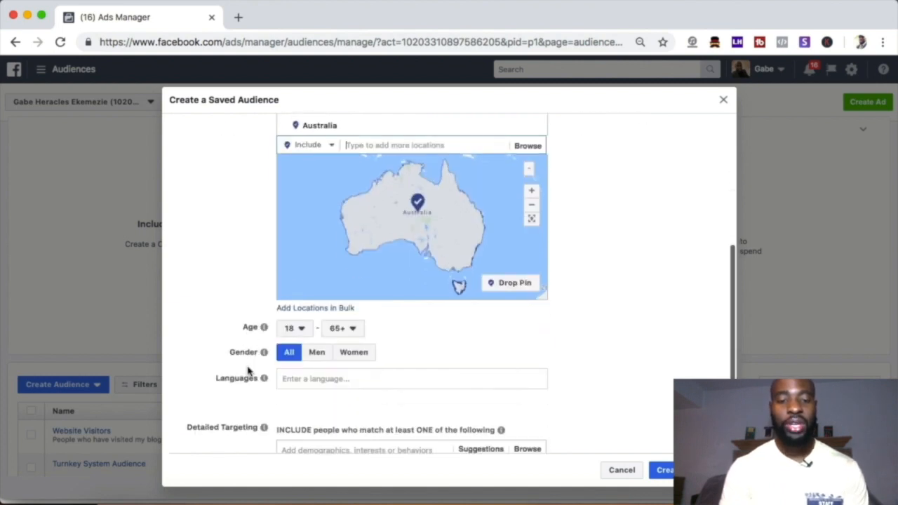
mouse_move(264, 305)
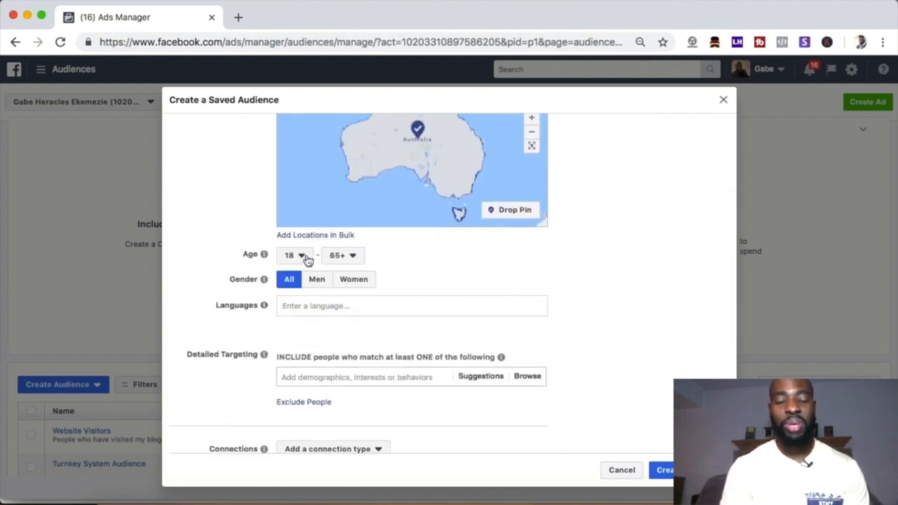
left_click(306, 258)
scroll(300, 392, "down", 3)
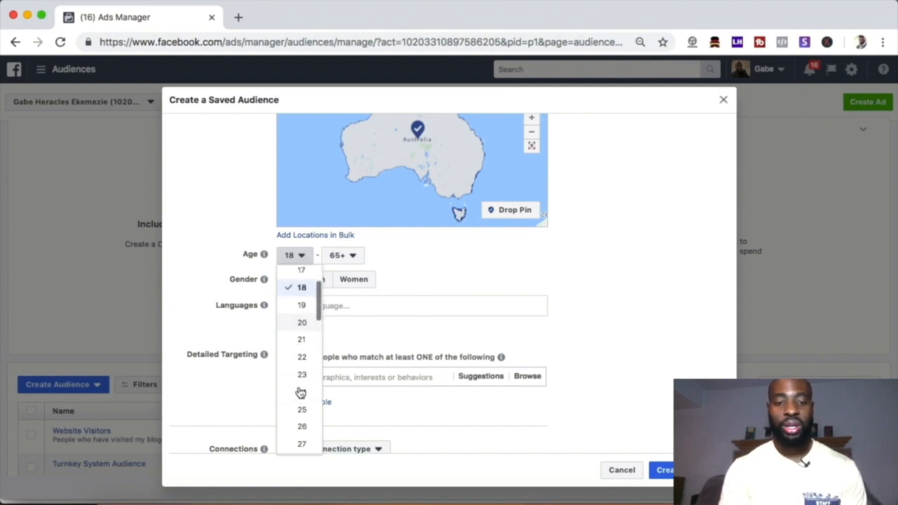
left_click(301, 390)
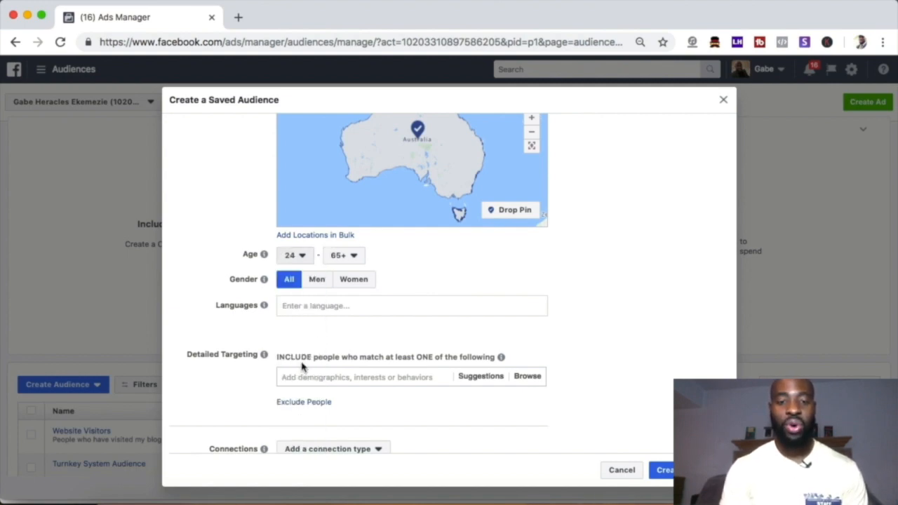
left_click(354, 258)
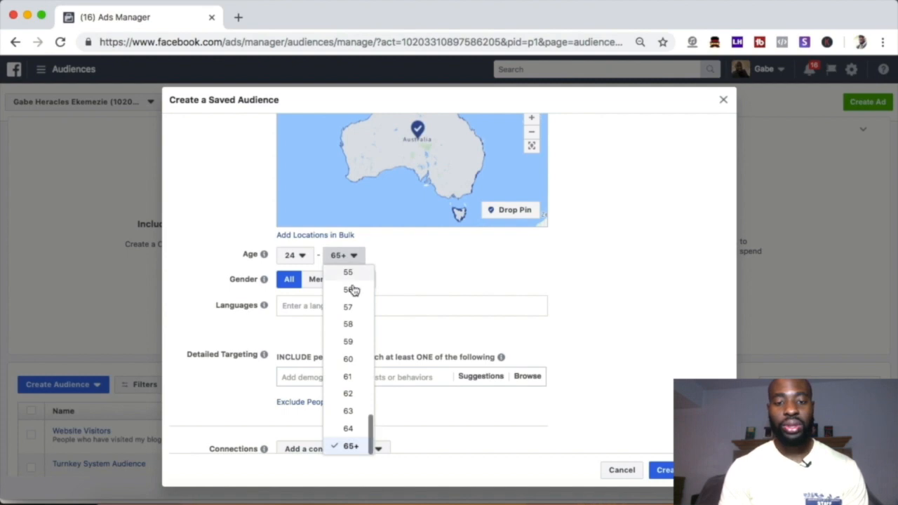
left_click(347, 360)
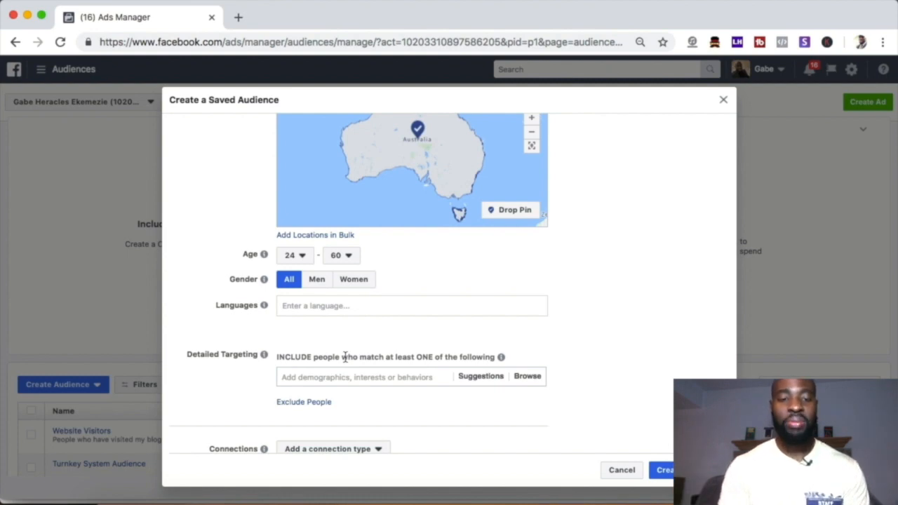
left_click(352, 280)
Step: Add English (All) as the saved audience's language
scroll(307, 310, "up", 5)
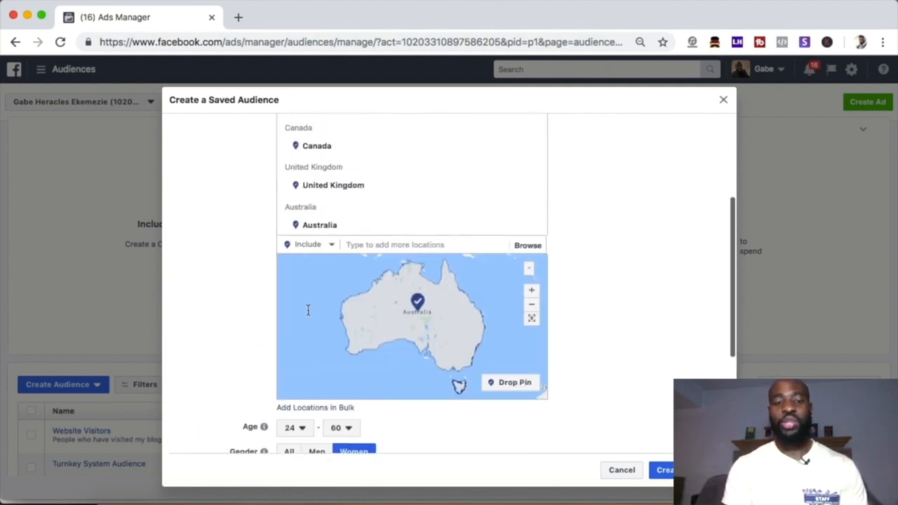
scroll(307, 311, "up", 2)
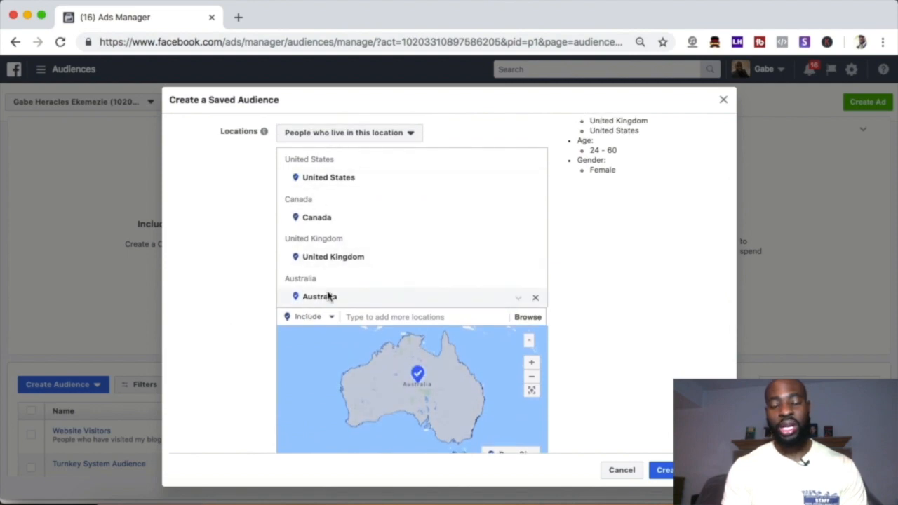
scroll(332, 226, "down", 5)
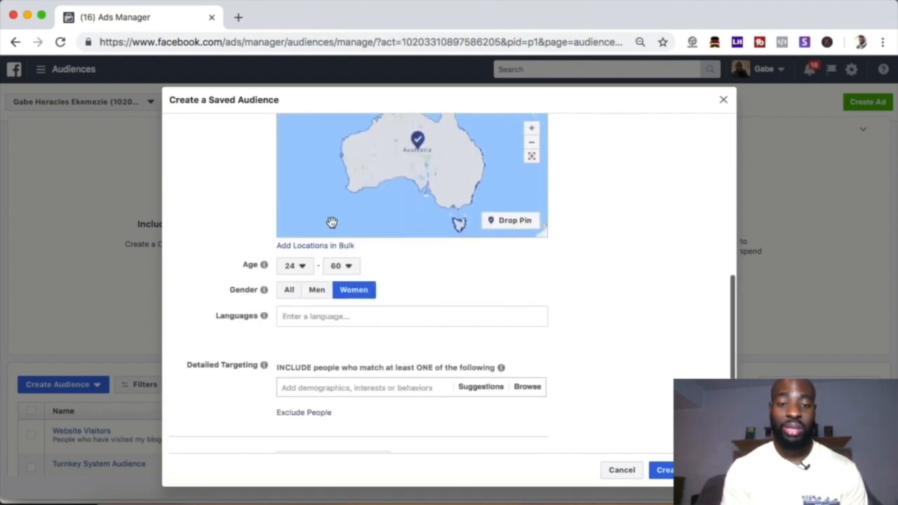
left_click(316, 316)
type("engl")
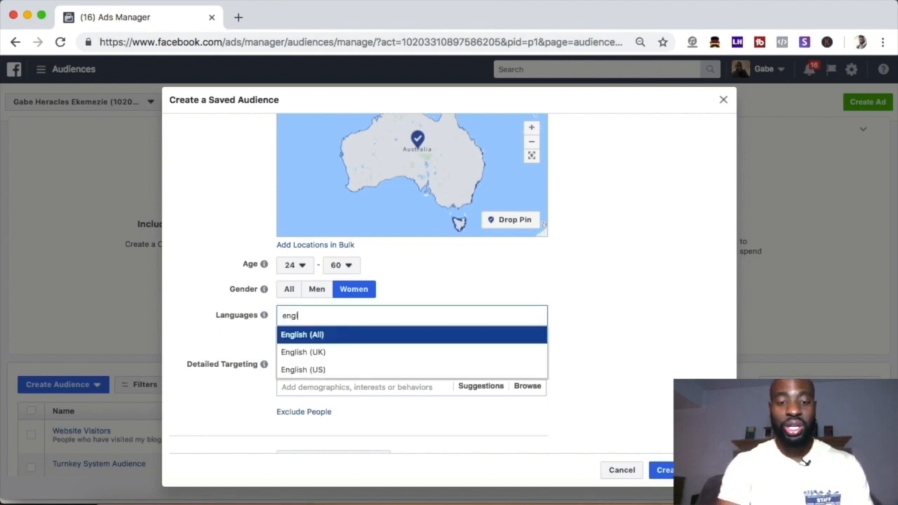
left_click(312, 334)
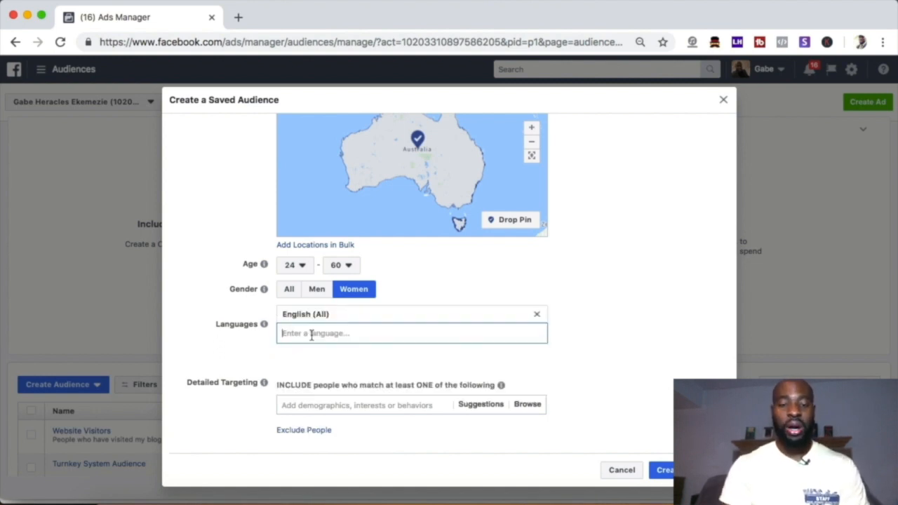
Step: Consult the note's keyword list and add the Makeup Lessons interest to the saved audience's detailed targeting
scroll(423, 369, "down", 2)
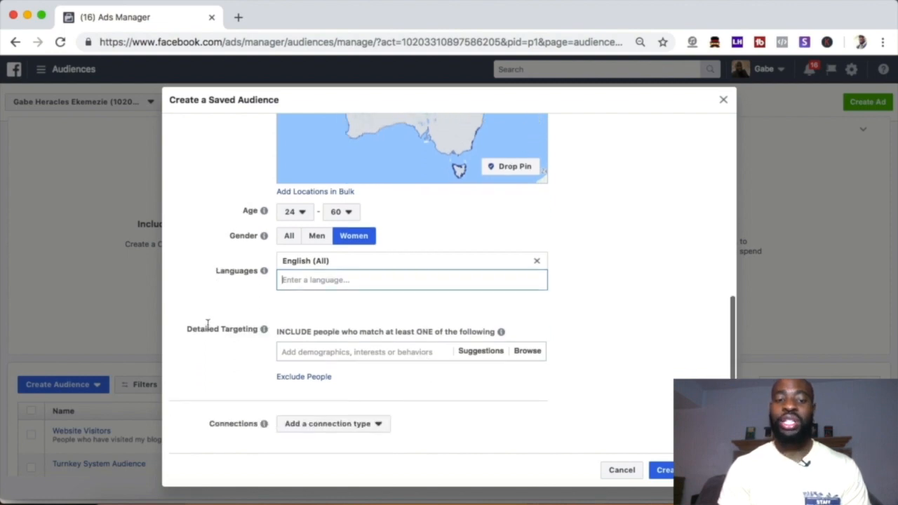
scroll(365, 312, "up", 5)
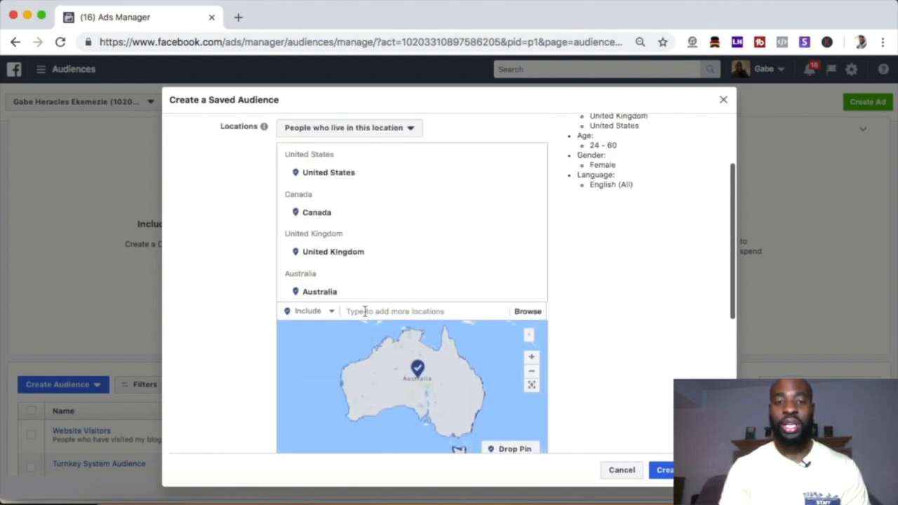
scroll(365, 312, "up", 2)
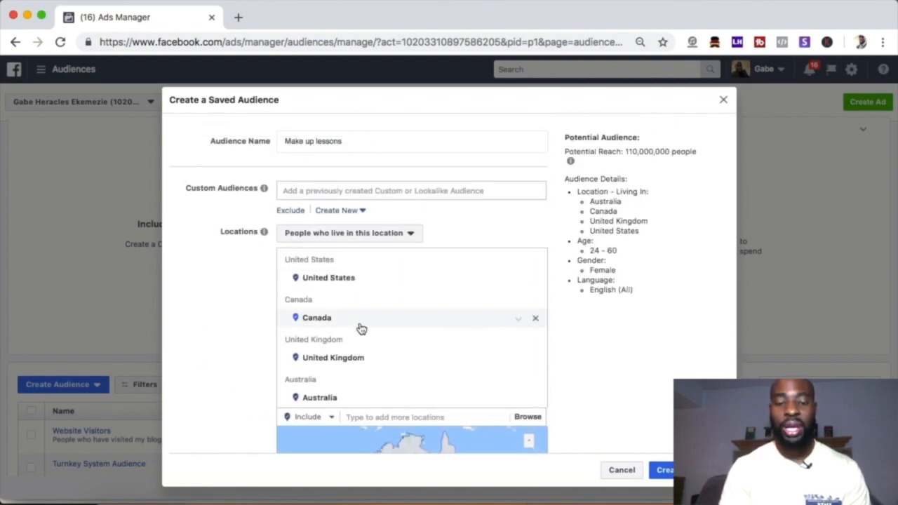
scroll(361, 328, "down", 5)
left_click(402, 367)
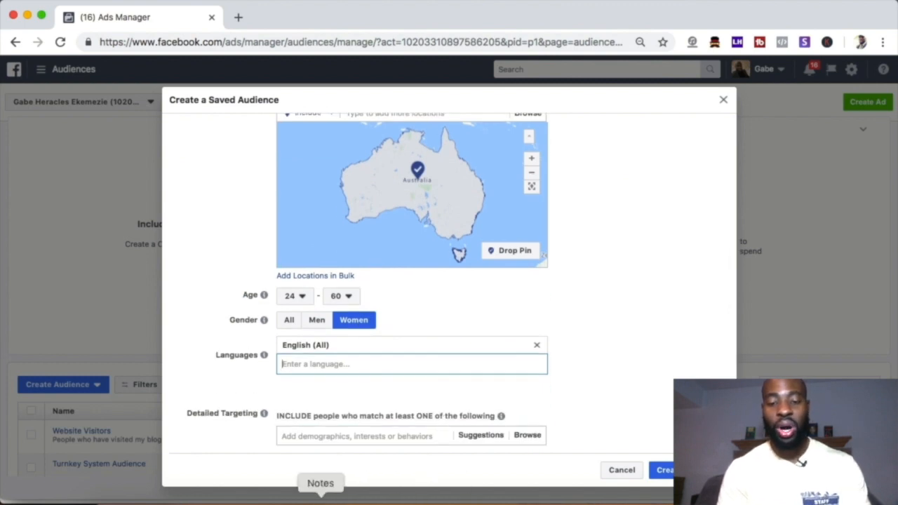
left_click(320, 499)
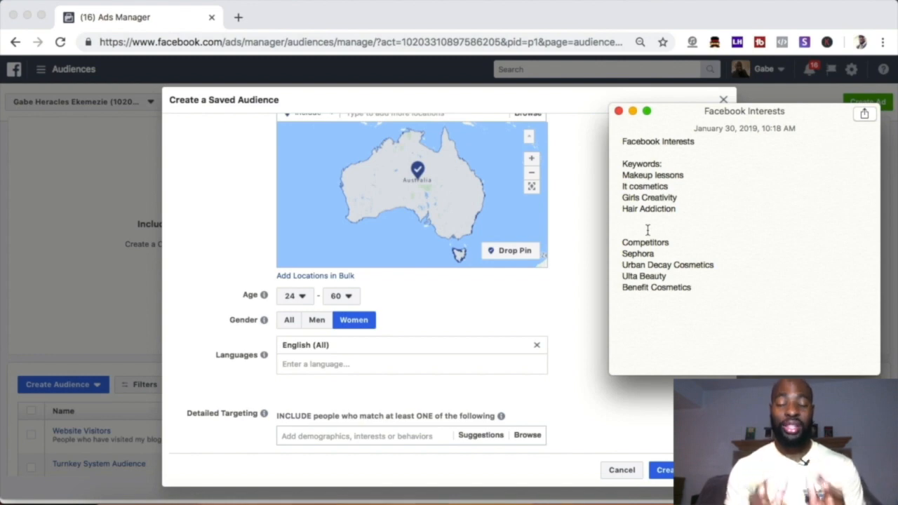
left_click_drag(688, 174, 622, 176)
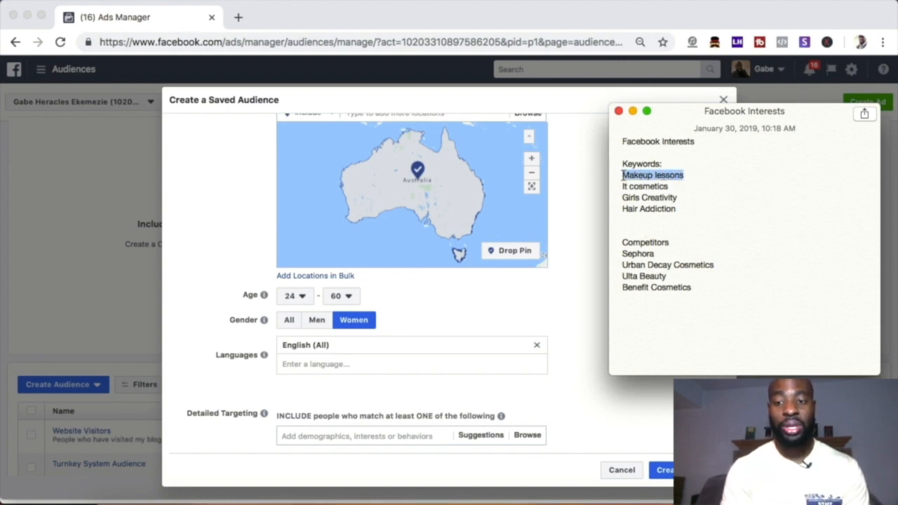
left_click(311, 436)
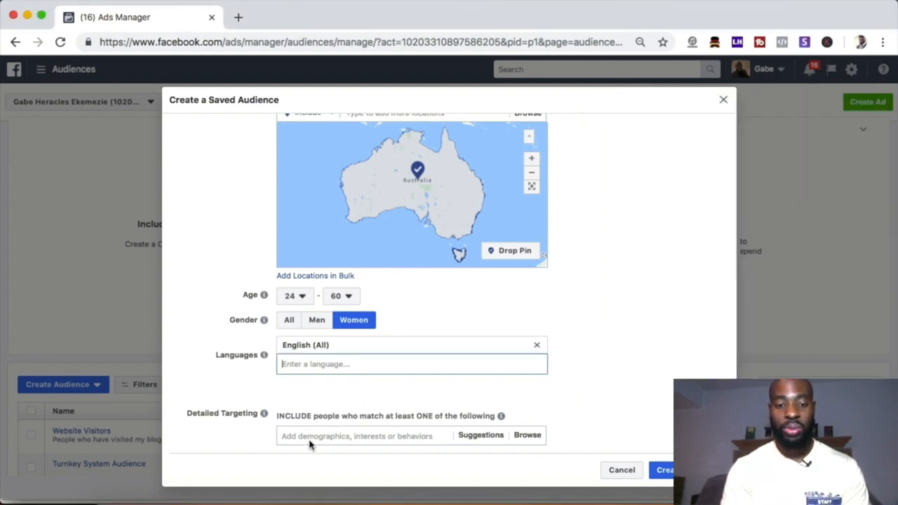
type("makeup ")
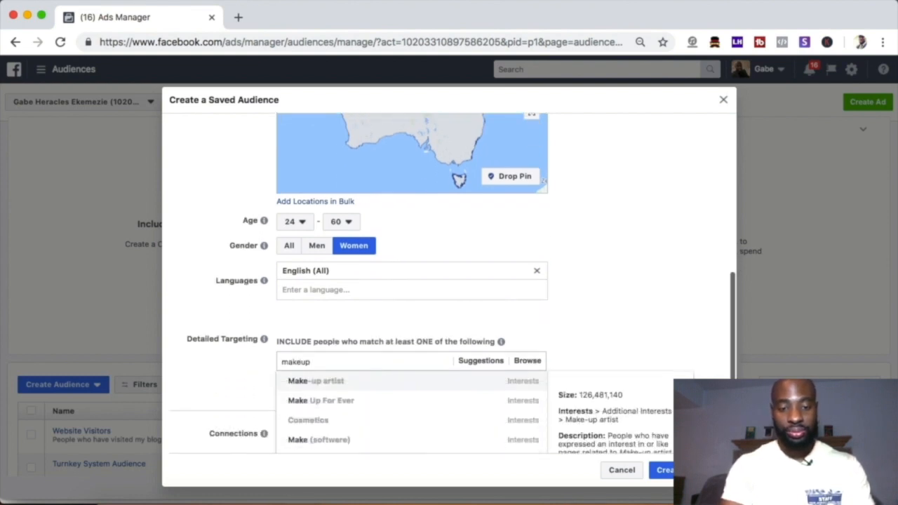
type("lesson")
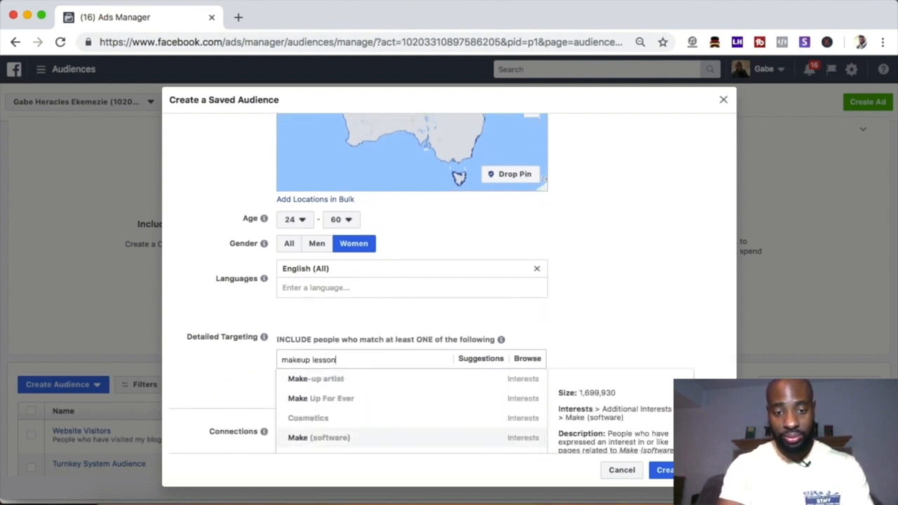
type("s")
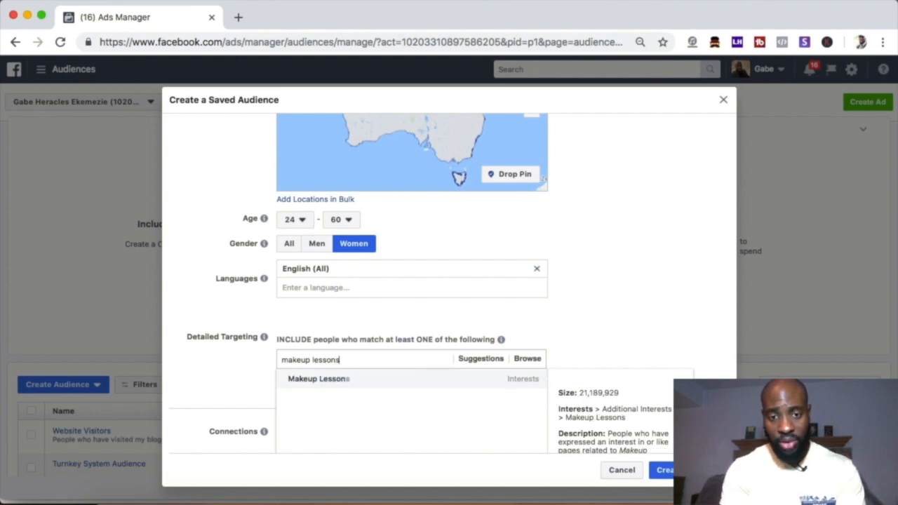
left_click(325, 379)
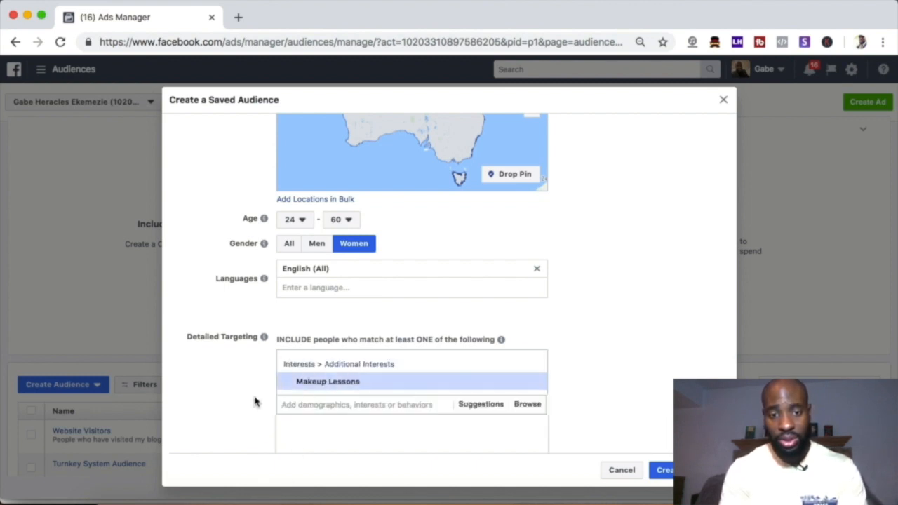
Step: Create the "Make up lessons" saved audience and check its size in the audience list
scroll(232, 391, "down", 2)
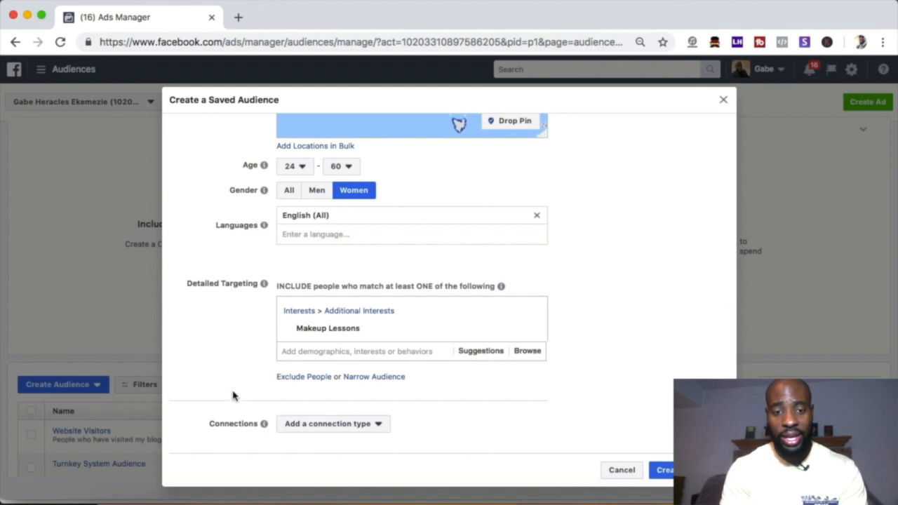
mouse_move(264, 423)
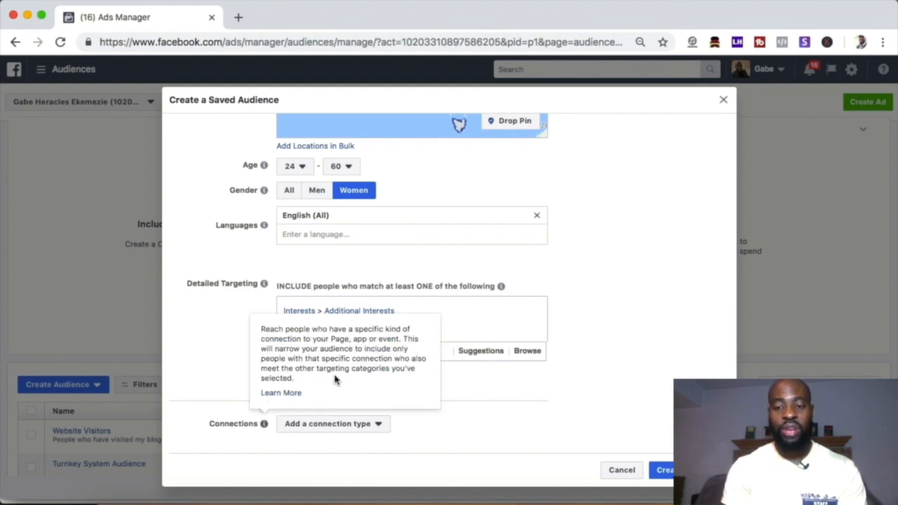
left_click(682, 470)
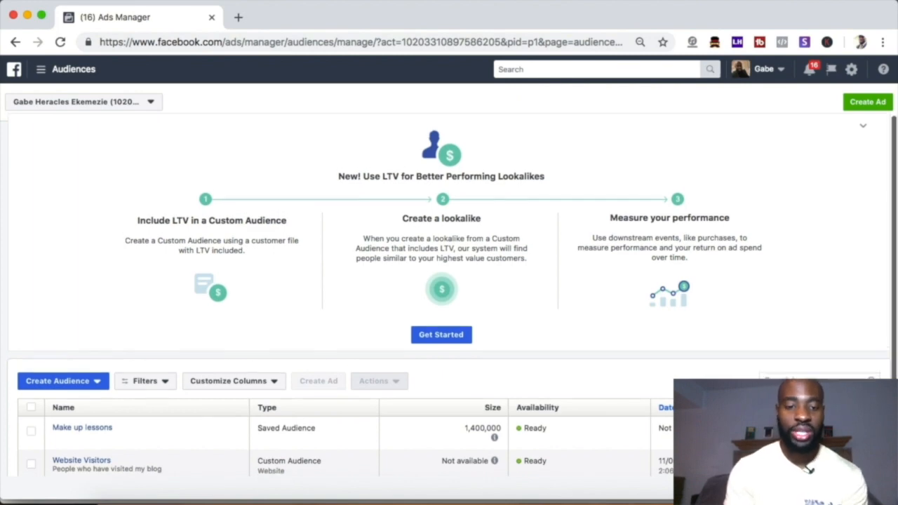
scroll(196, 376, "down", 1)
mouse_move(51, 419)
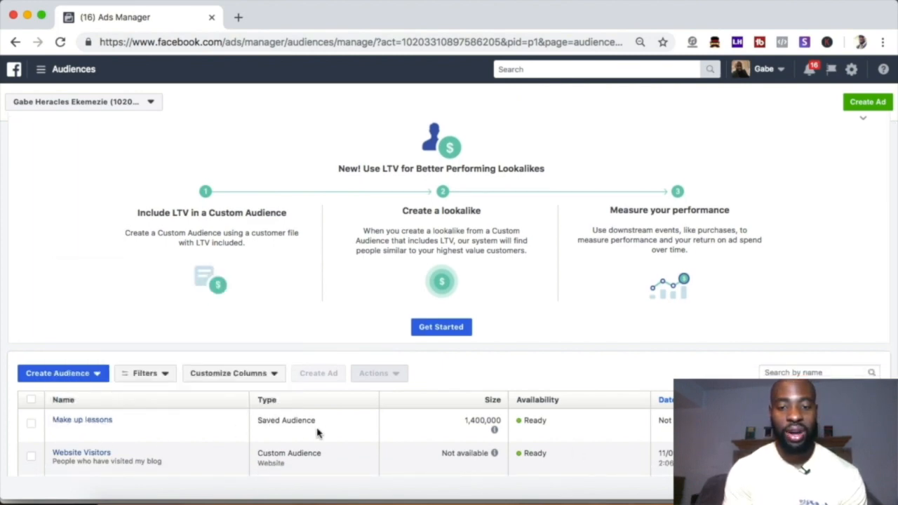
mouse_move(494, 430)
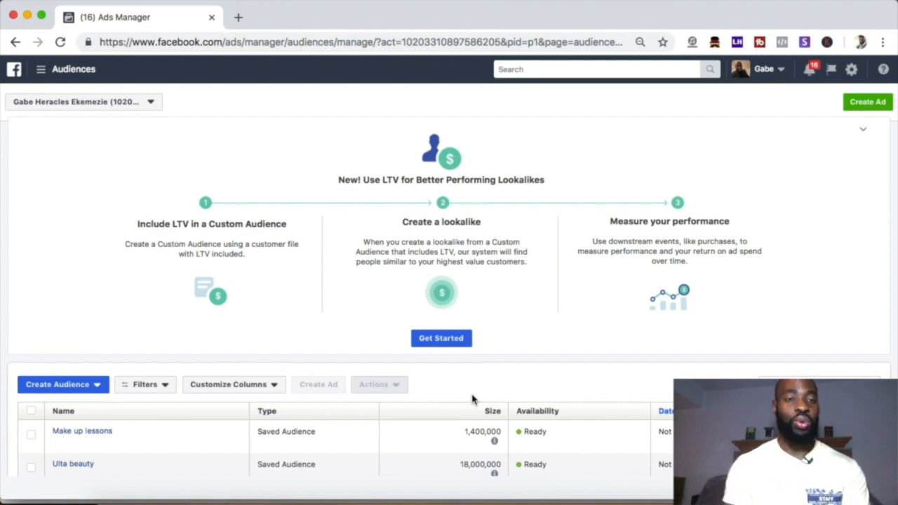
Step: Go from the Audiences page to Ads Manager
left_click(47, 74)
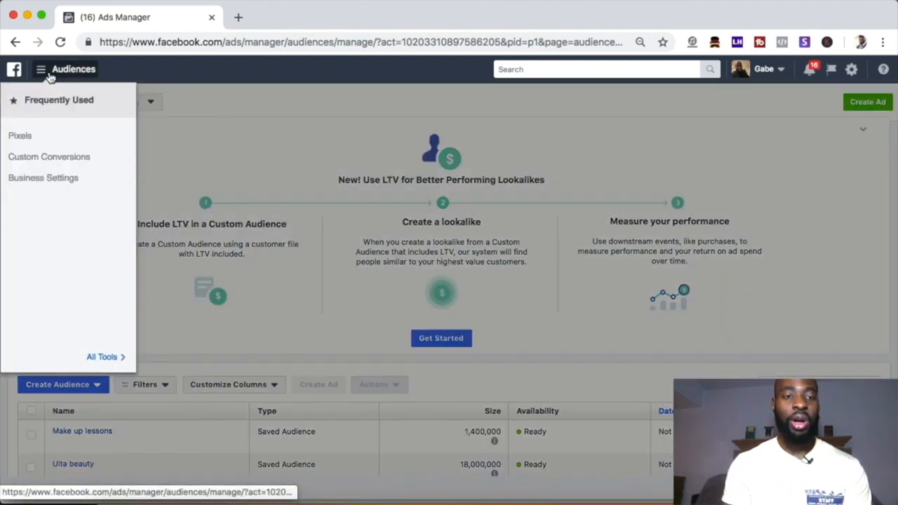
left_click(102, 358)
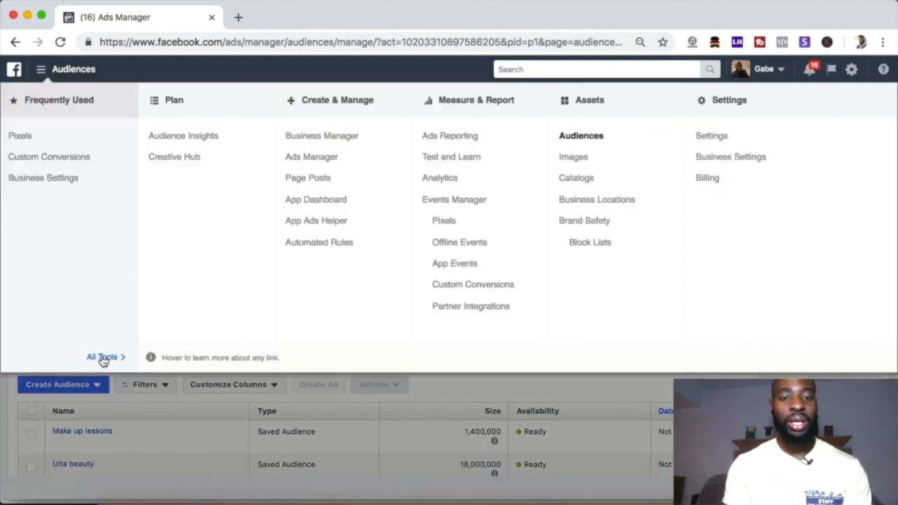
left_click(309, 159)
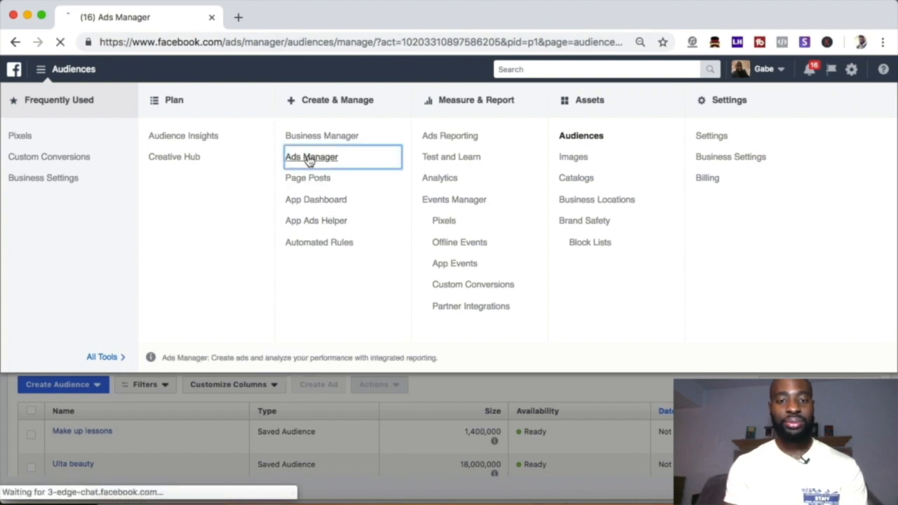
Step: Choose Conversions as the new campaign's objective and continue to the ad set's Audience section
left_click(652, 287)
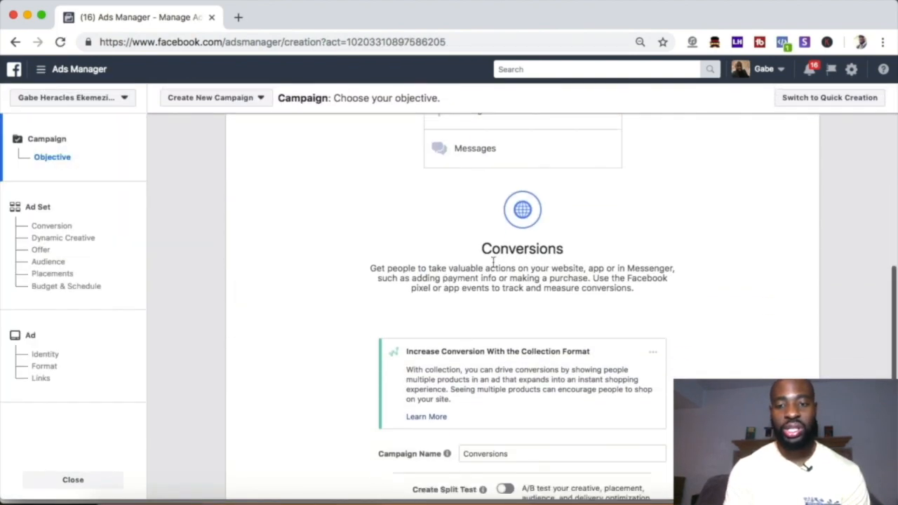
scroll(493, 263, "down", 5)
left_click(521, 393)
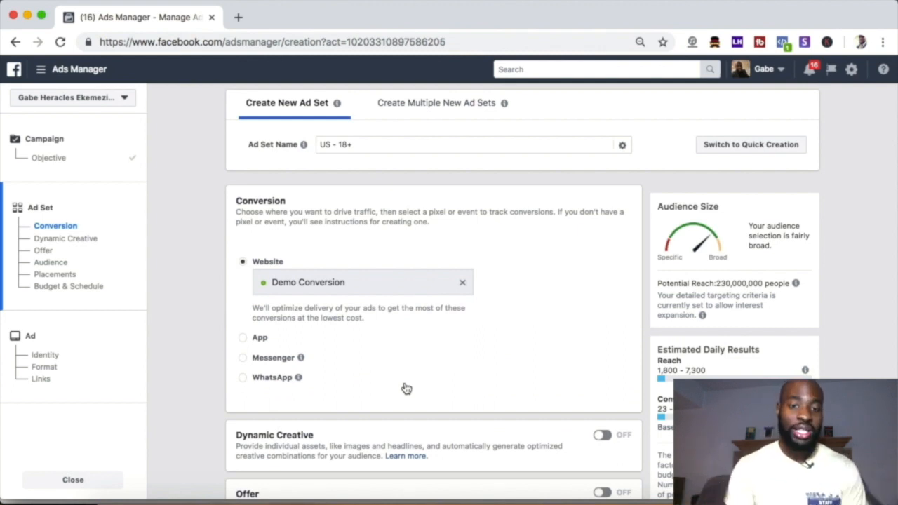
scroll(406, 388, "down", 6)
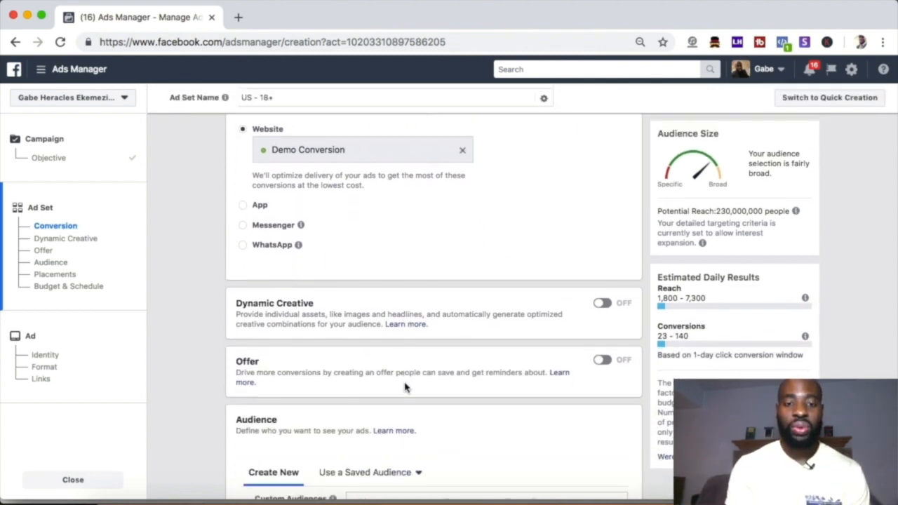
scroll(405, 388, "down", 5)
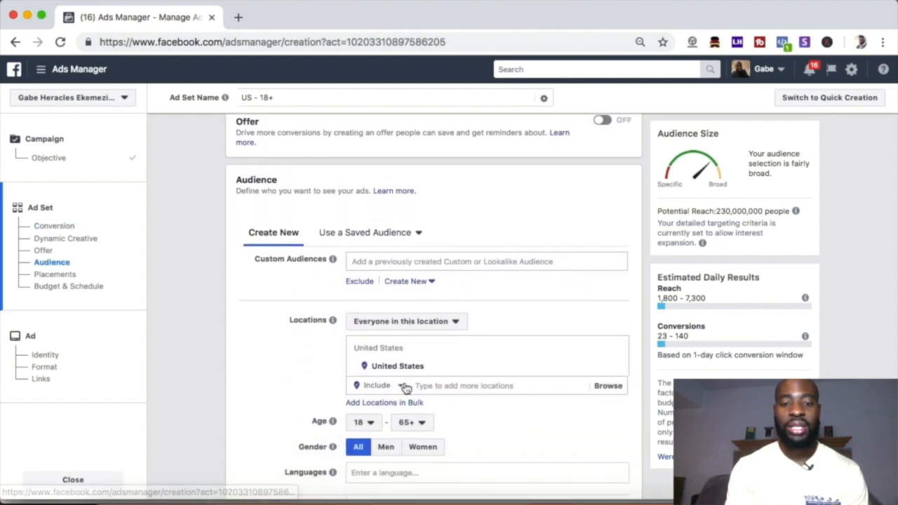
Step: Compare the available saved audiences and apply the "Make up lessons" saved audience to the ad set
scroll(288, 400, "down", 1)
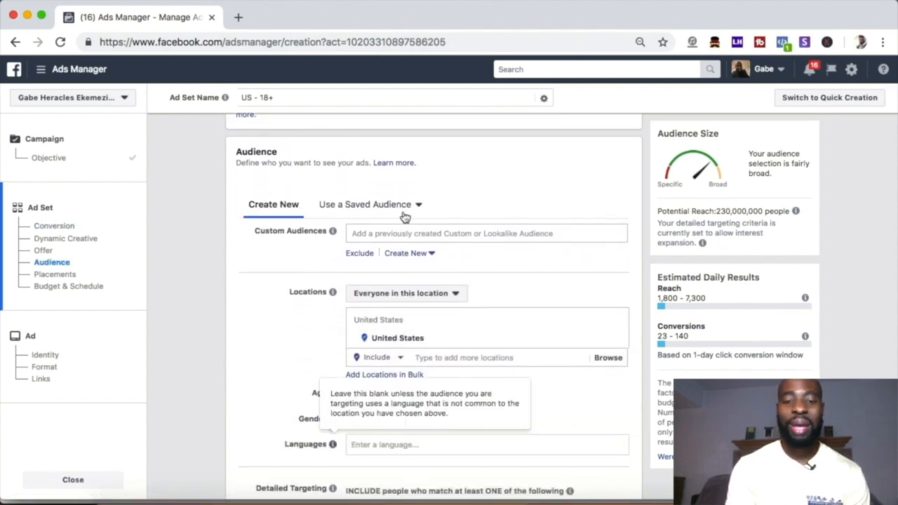
scroll(453, 350, "down", 9)
scroll(454, 350, "up", 8)
scroll(449, 302, "up", 2)
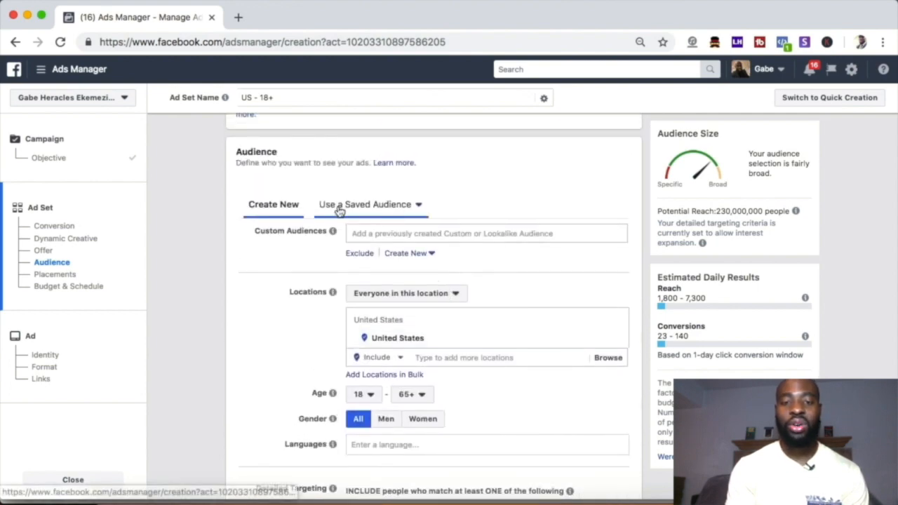
left_click(395, 211)
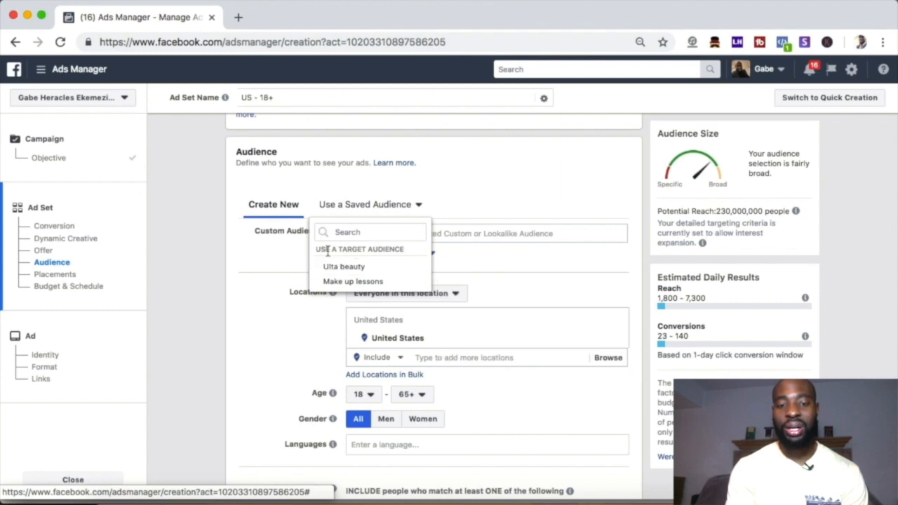
mouse_move(334, 272)
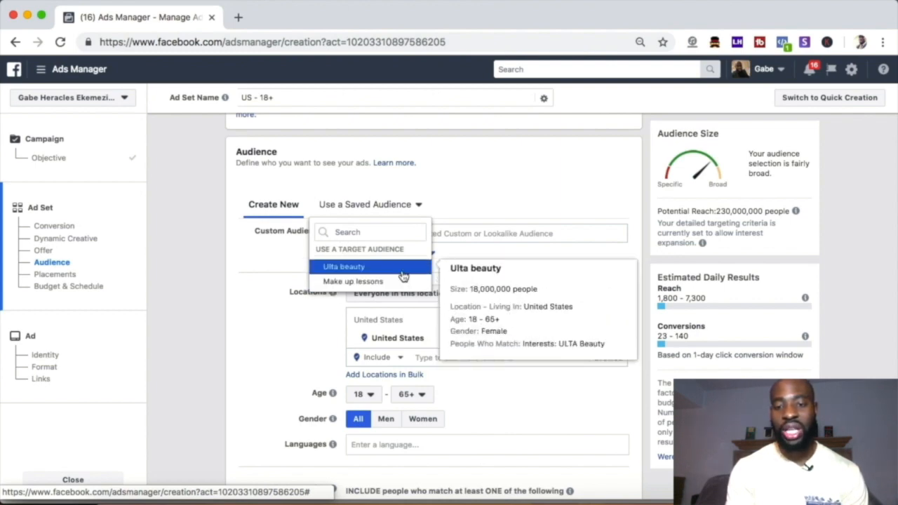
mouse_move(377, 286)
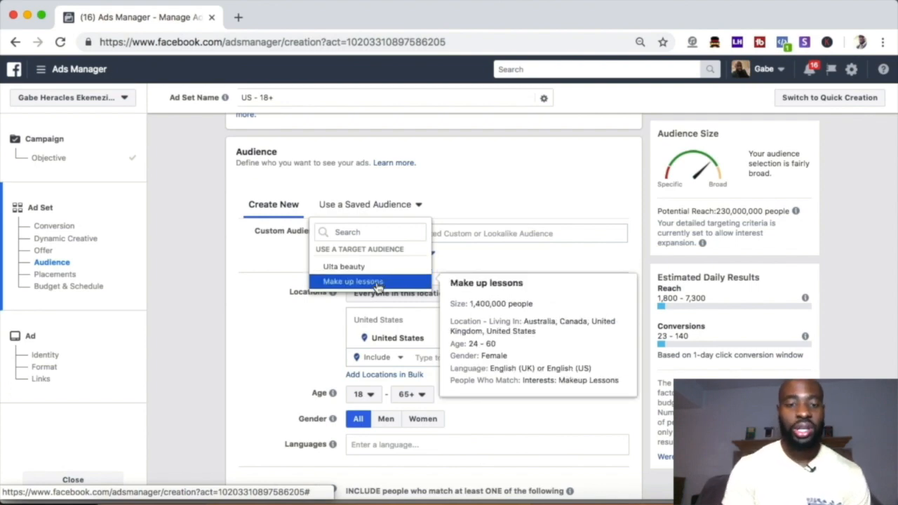
left_click(377, 282)
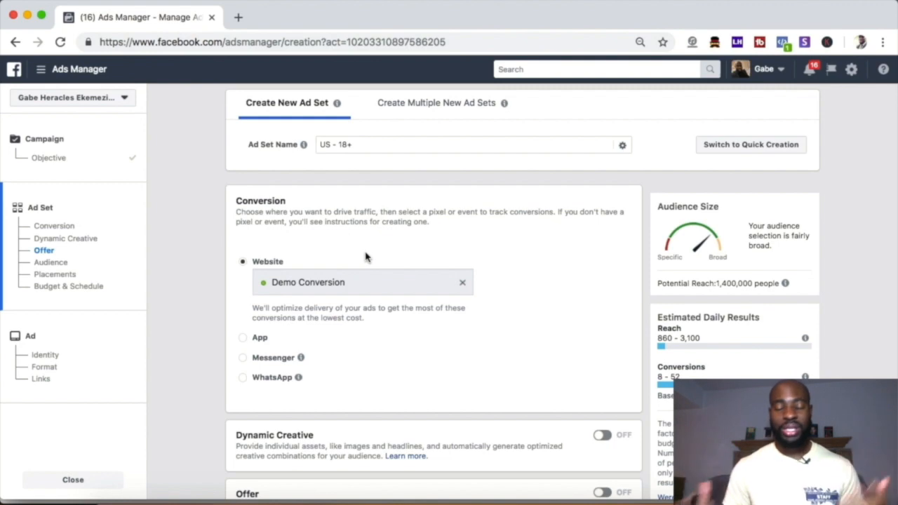
Step: Leave the ad set without saving its changes and go to the Audiences page
left_click(52, 77)
mouse_move(120, 361)
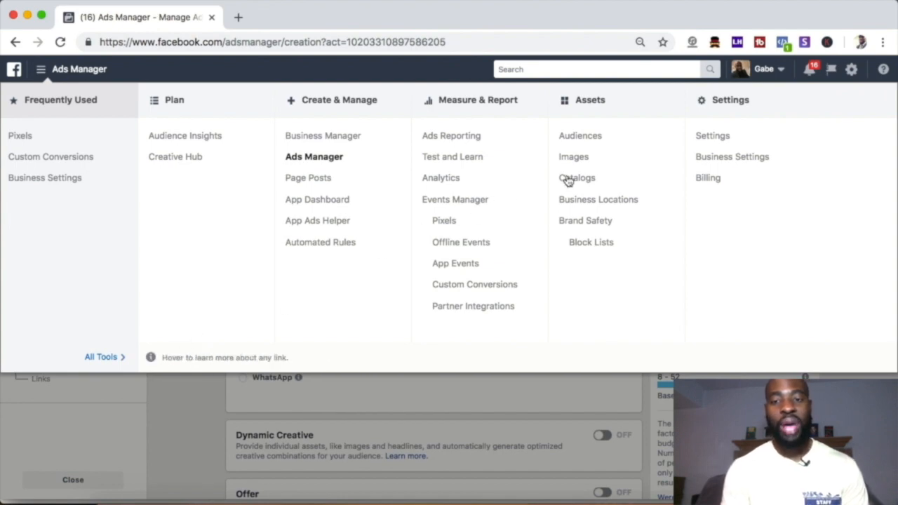
left_click(583, 138)
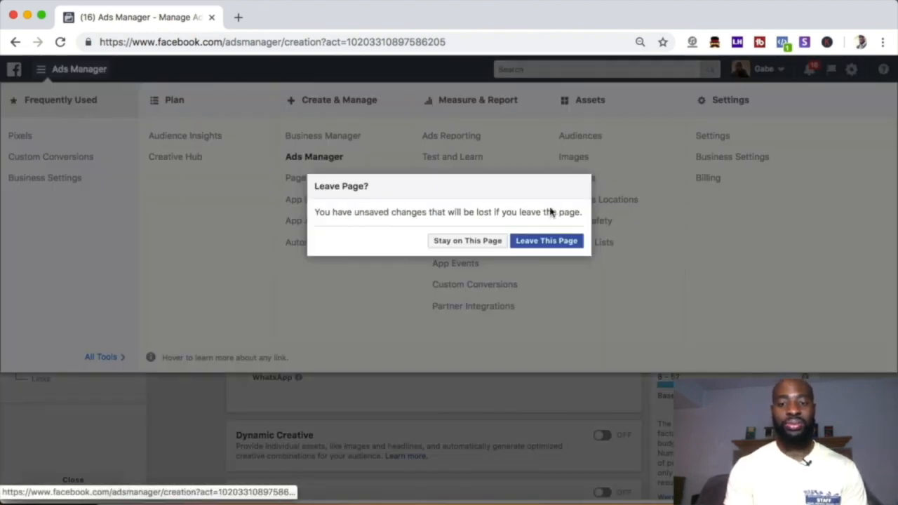
left_click(531, 242)
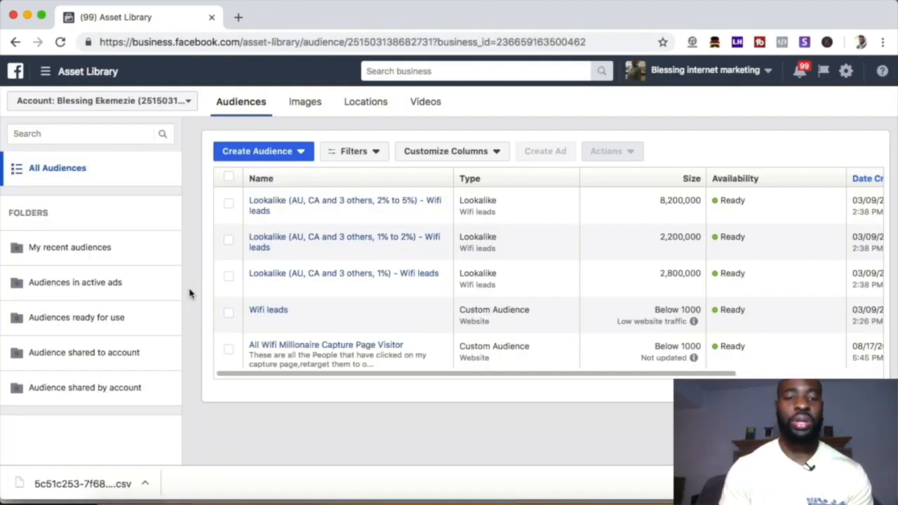
Step: Start a Custom Audience from a customer file, using your own file or pasted data, and accept the Custom Audience terms
left_click(274, 158)
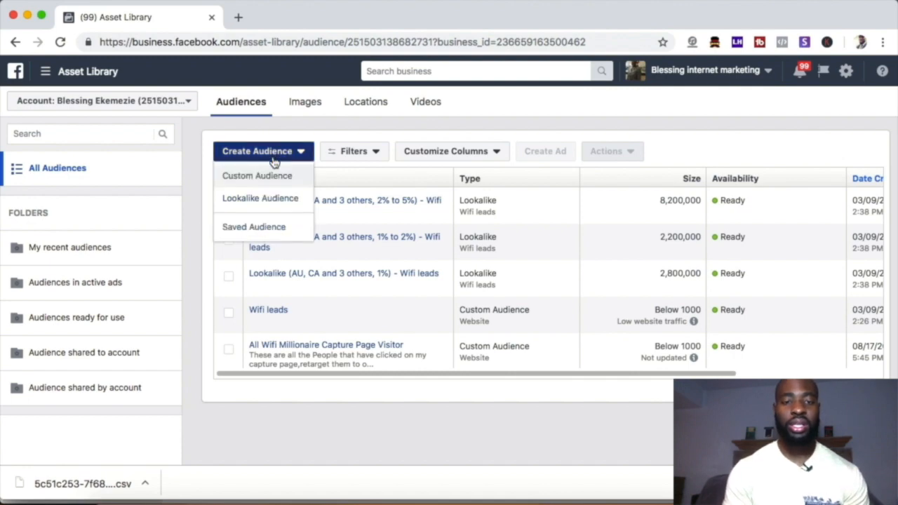
left_click(251, 179)
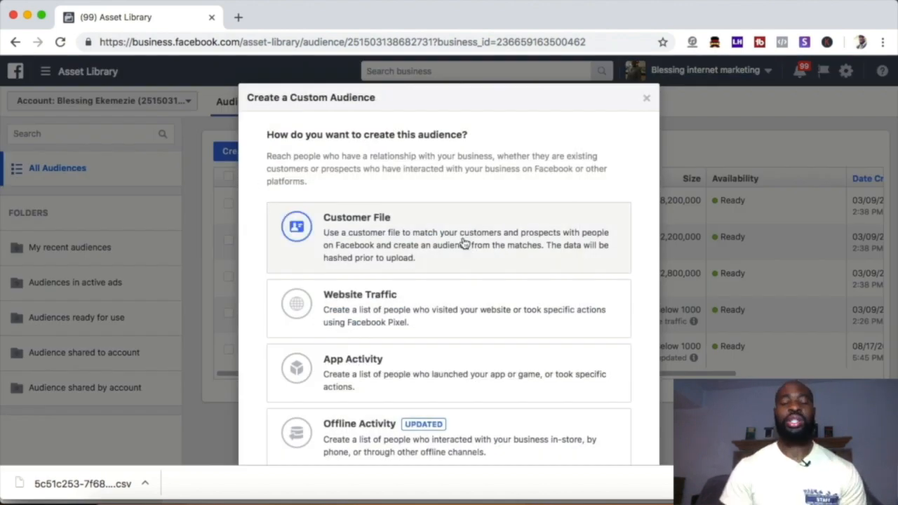
left_click(411, 232)
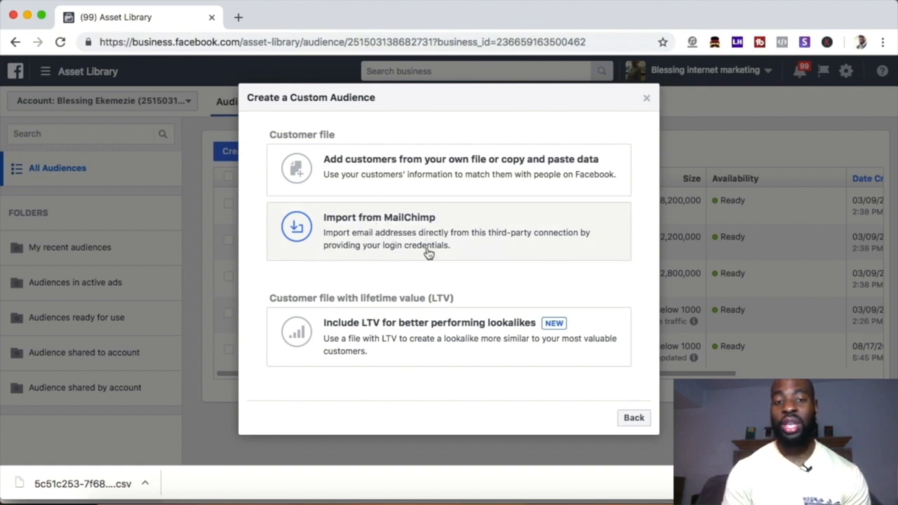
left_click(366, 183)
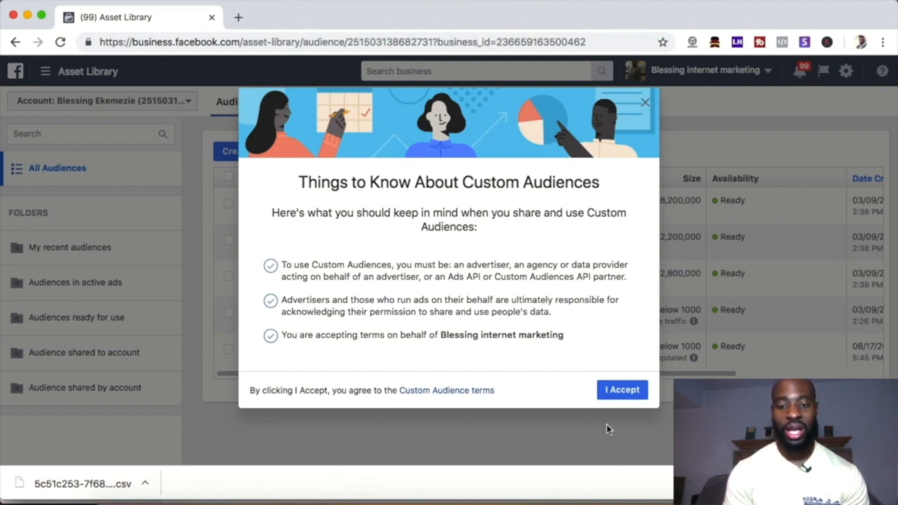
left_click(617, 390)
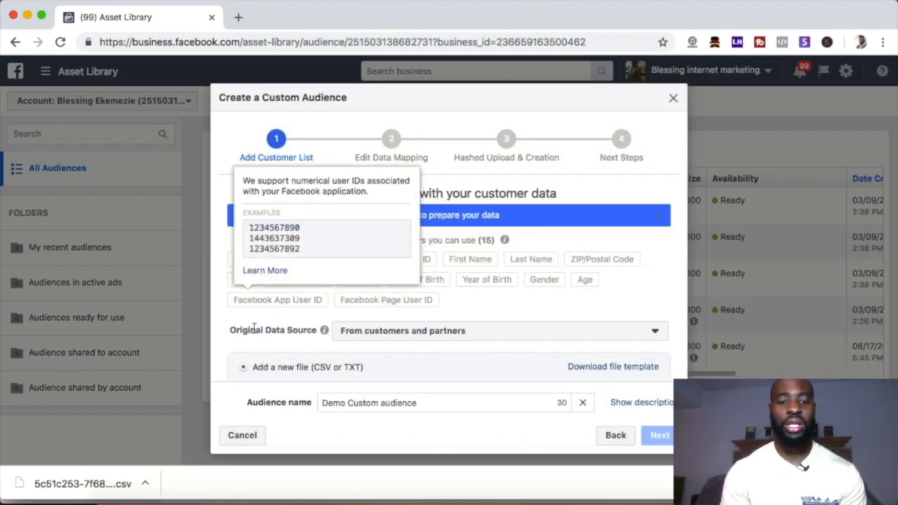
Step: Set the customer list's original data source to Directly from customers
left_click_drag(228, 336, 317, 335)
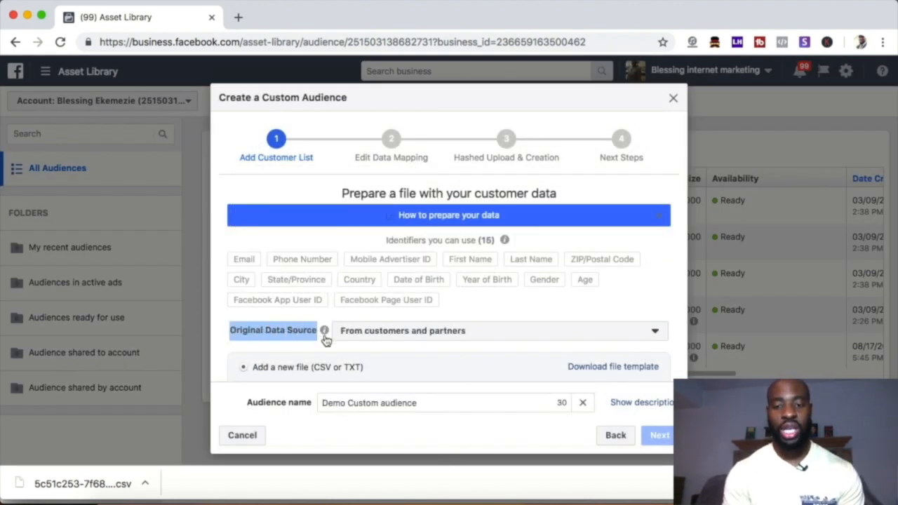
left_click(447, 336)
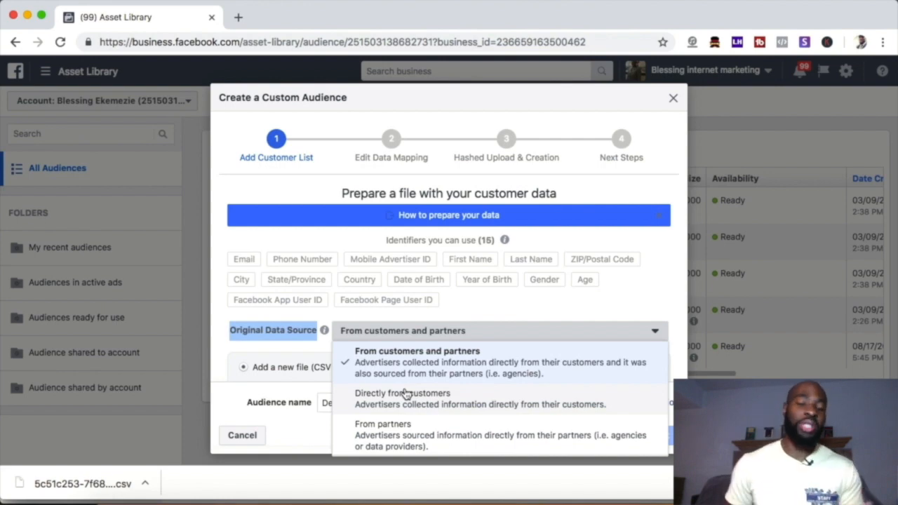
left_click(381, 395)
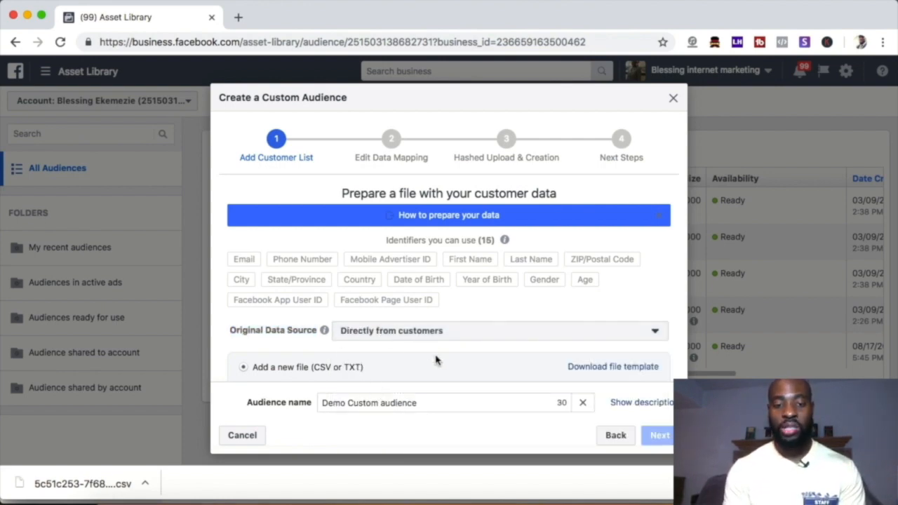
Step: Add the Desktop file "Demo Custom audience.csv" as the customer list and continue to the data mapping
scroll(434, 358, "down", 3)
scroll(435, 358, "down", 1)
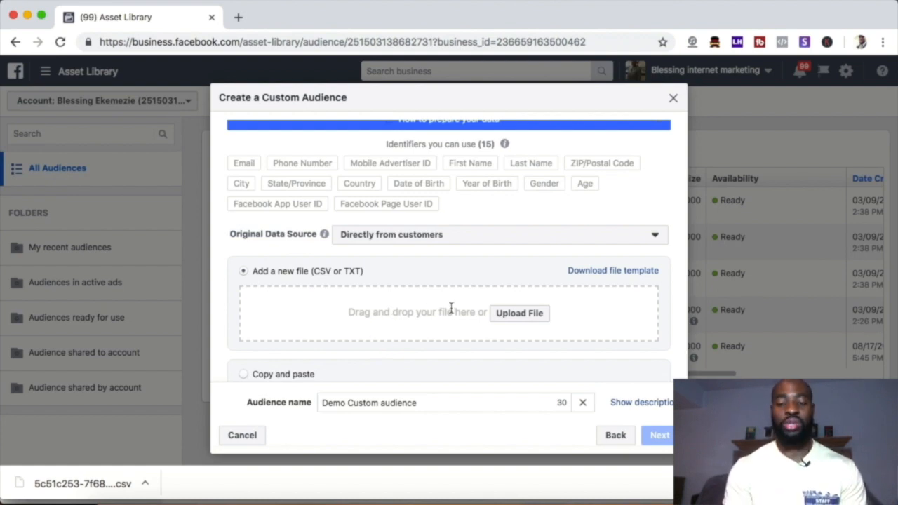
left_click(520, 318)
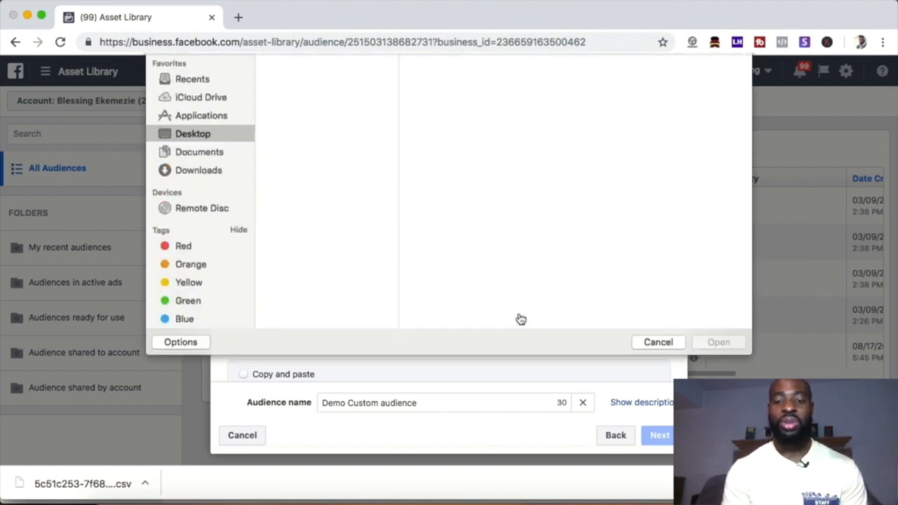
scroll(292, 252, "down", 3)
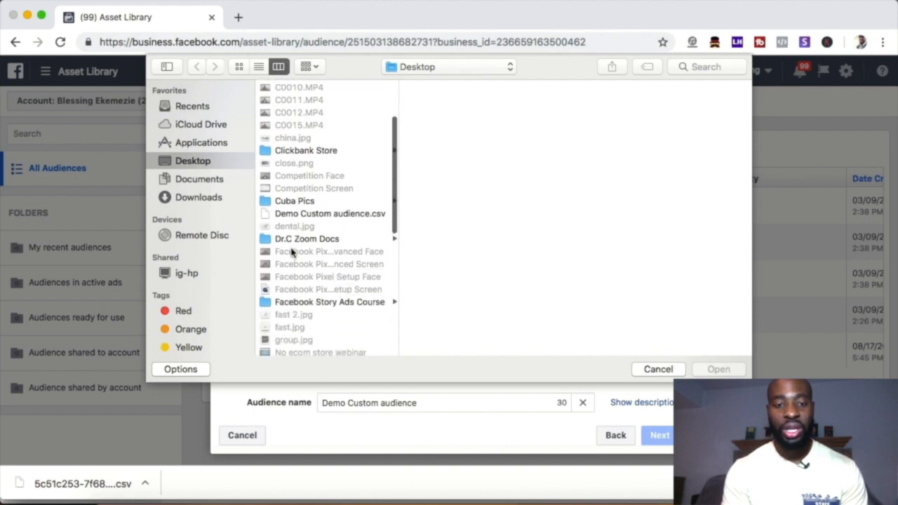
left_click(325, 181)
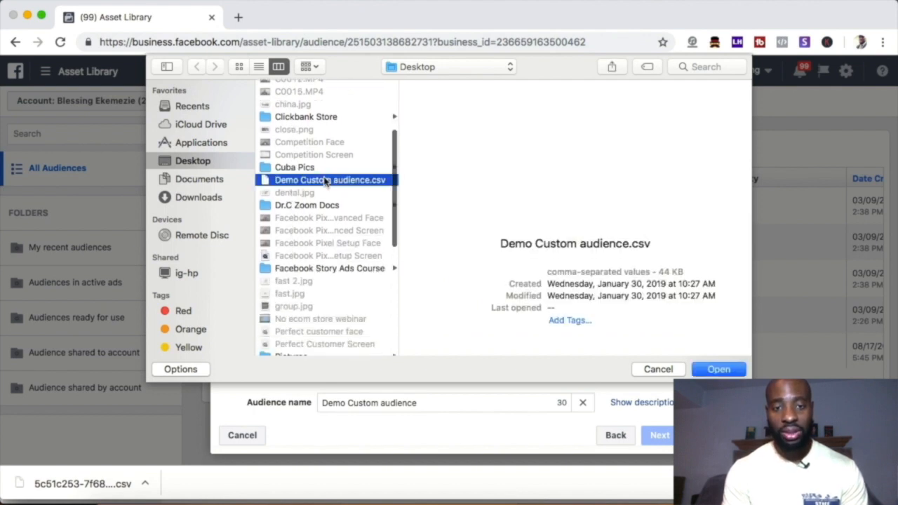
left_click(717, 369)
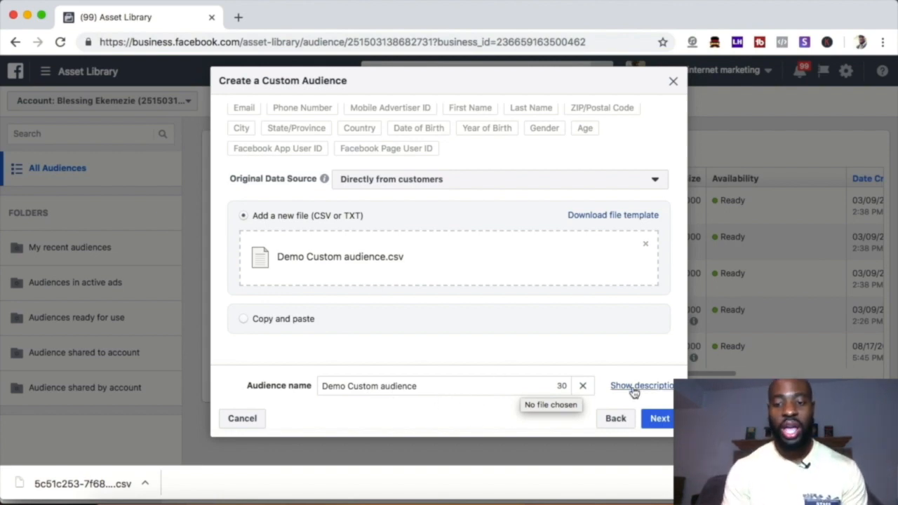
left_click(657, 420)
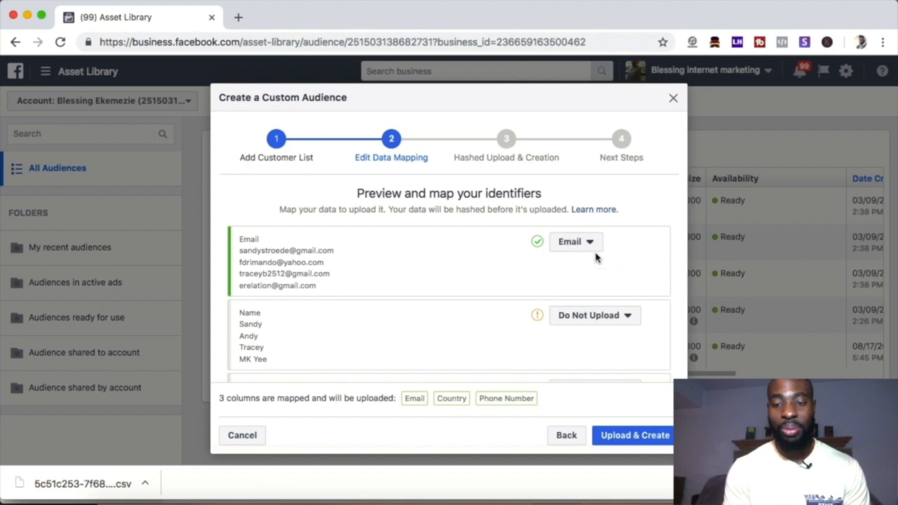
Step: Map the customer file's Name column to the First Name identifier
scroll(561, 242, "down", 2)
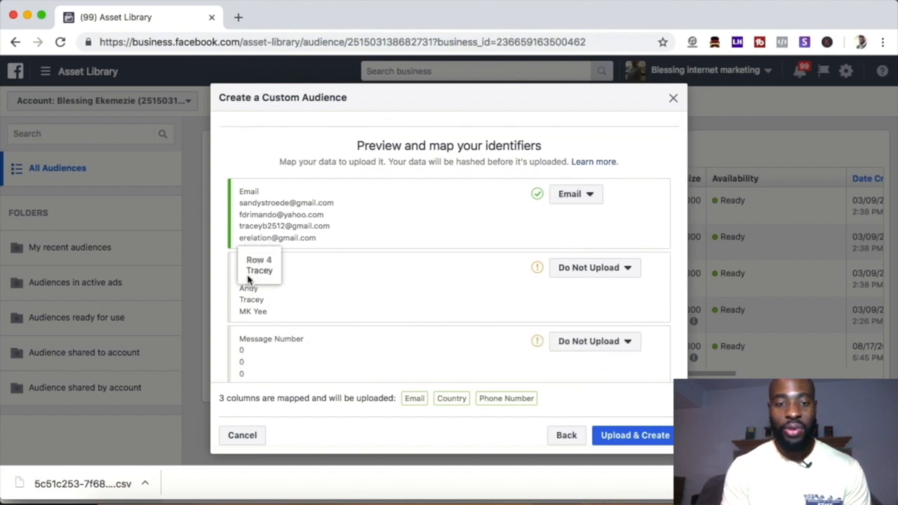
left_click(610, 268)
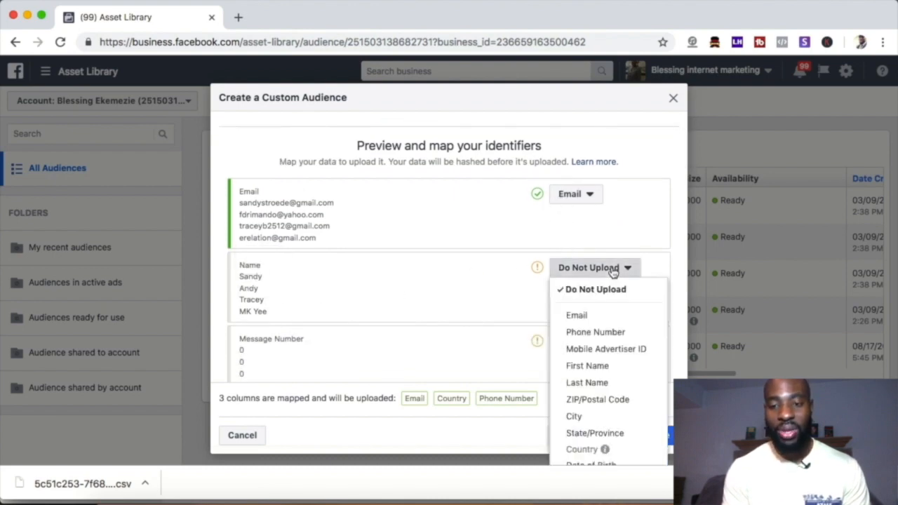
left_click(612, 366)
Step: Review the mapping of the remaining file columns and upload the customer data to create the custom audience
scroll(370, 301, "down", 2)
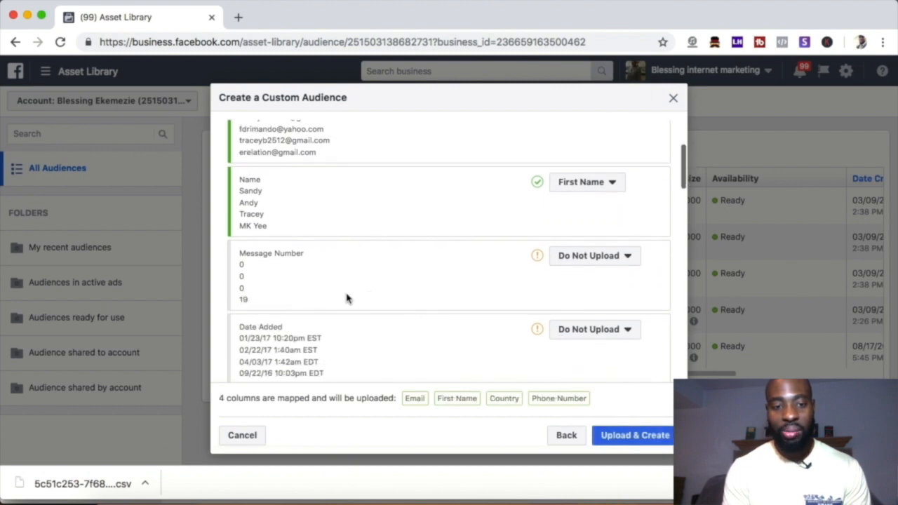
scroll(501, 291, "down", 2)
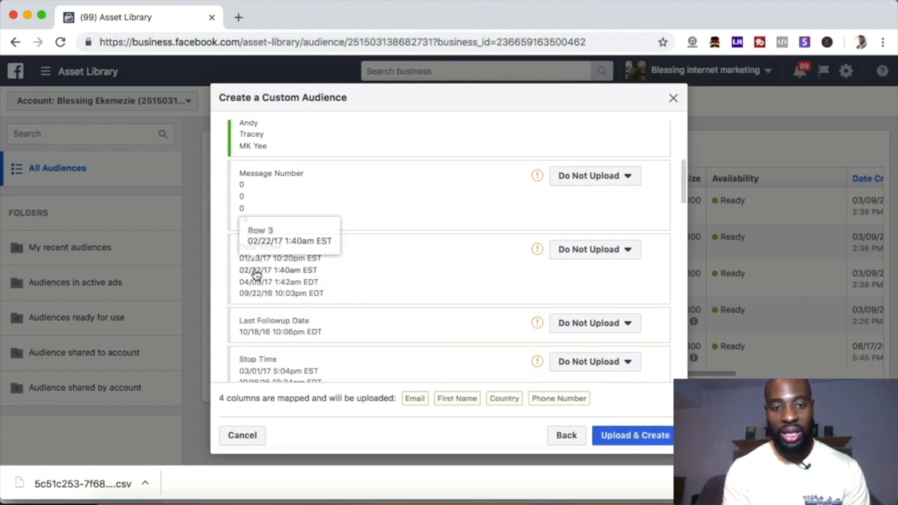
scroll(449, 303, "down", 2)
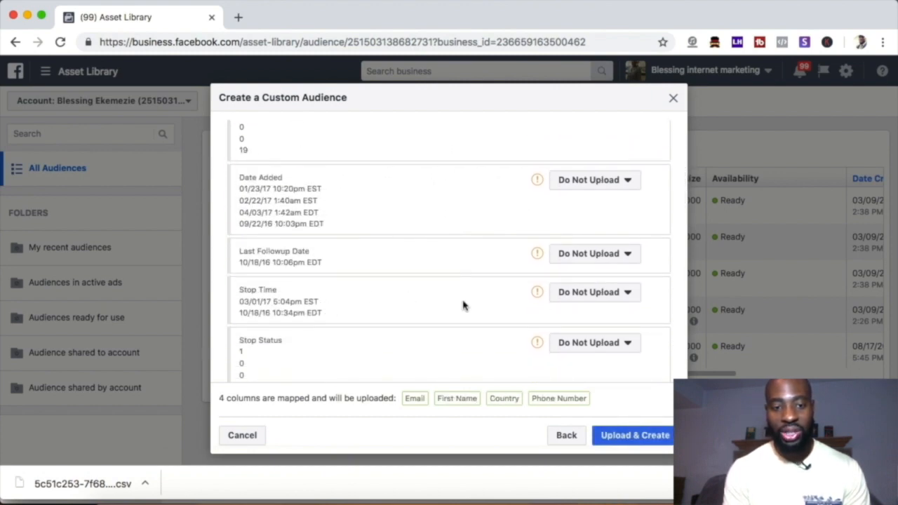
scroll(463, 305, "down", 5)
scroll(377, 332, "down", 6)
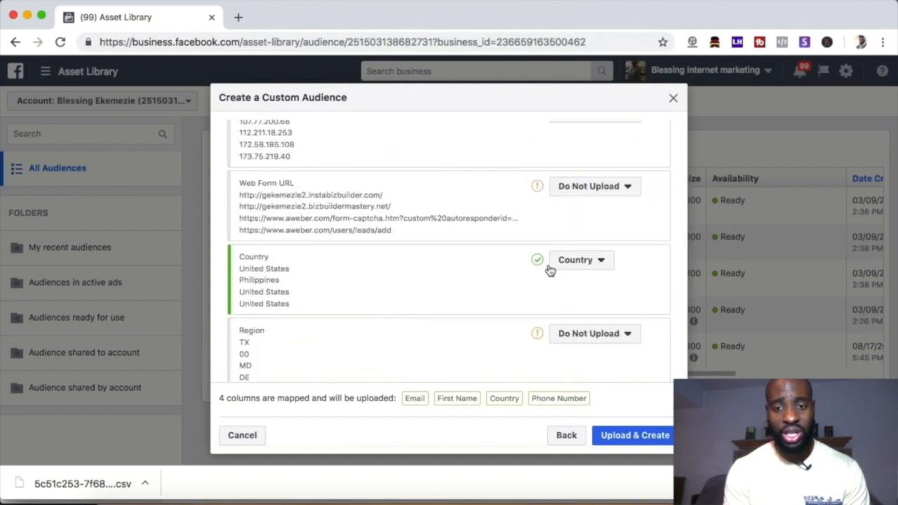
scroll(311, 294, "down", 4)
scroll(310, 295, "down", 7)
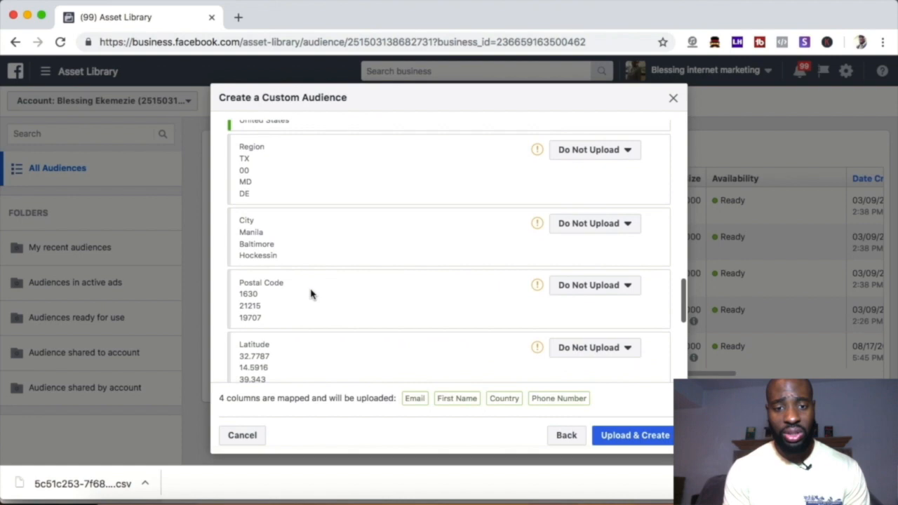
scroll(311, 294, "down", 4)
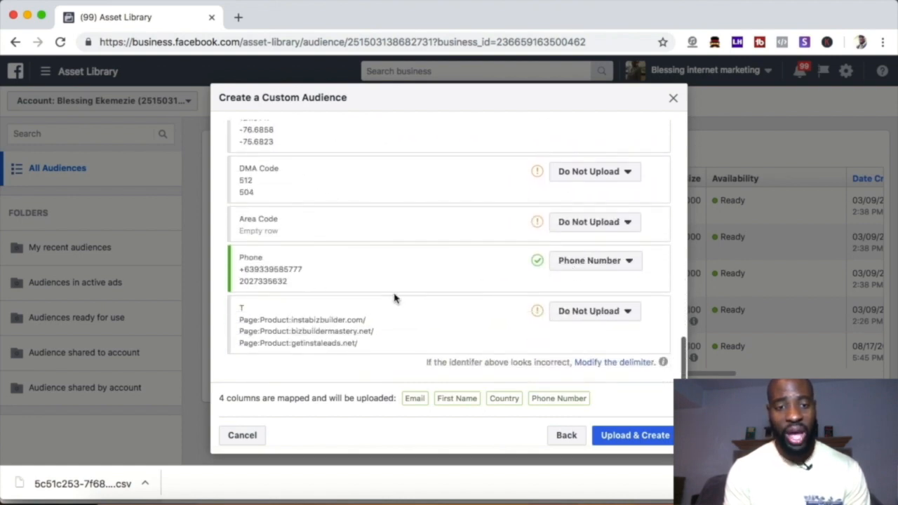
scroll(393, 298, "up", 10)
scroll(393, 298, "up", 15)
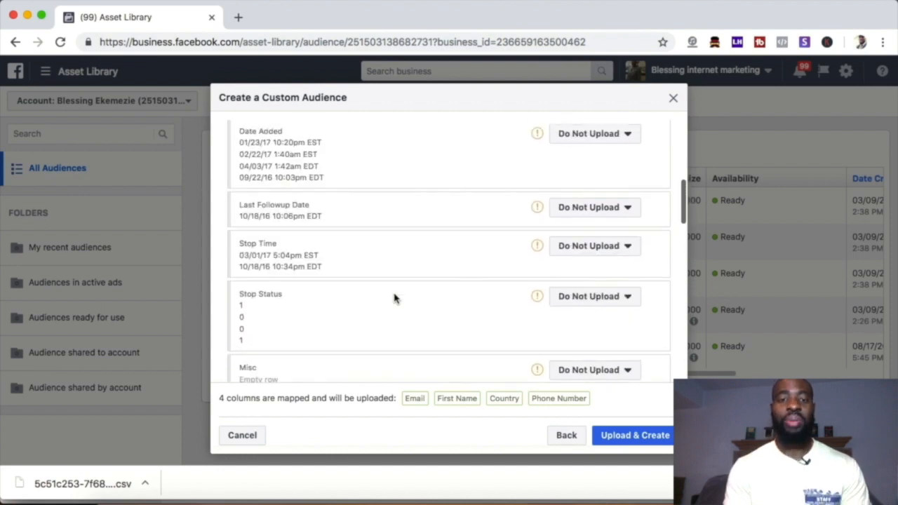
scroll(428, 294, "down", 20)
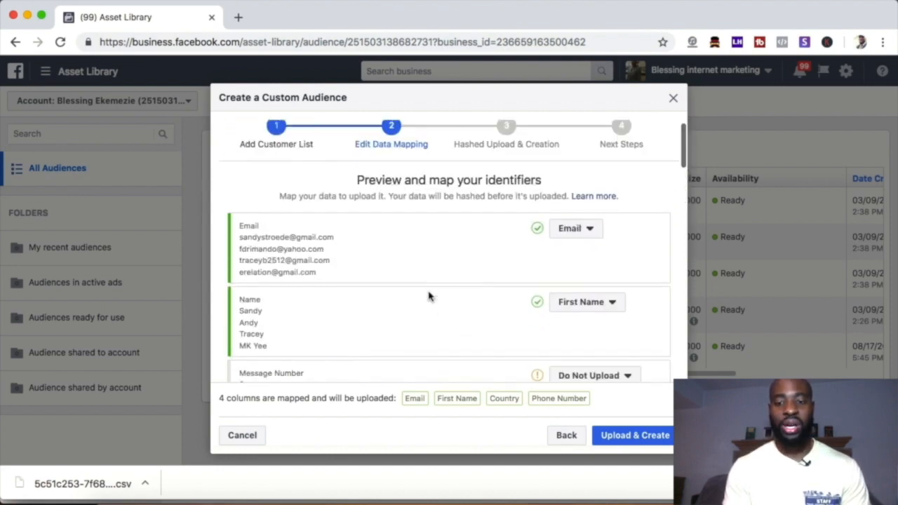
scroll(430, 296, "down", 2)
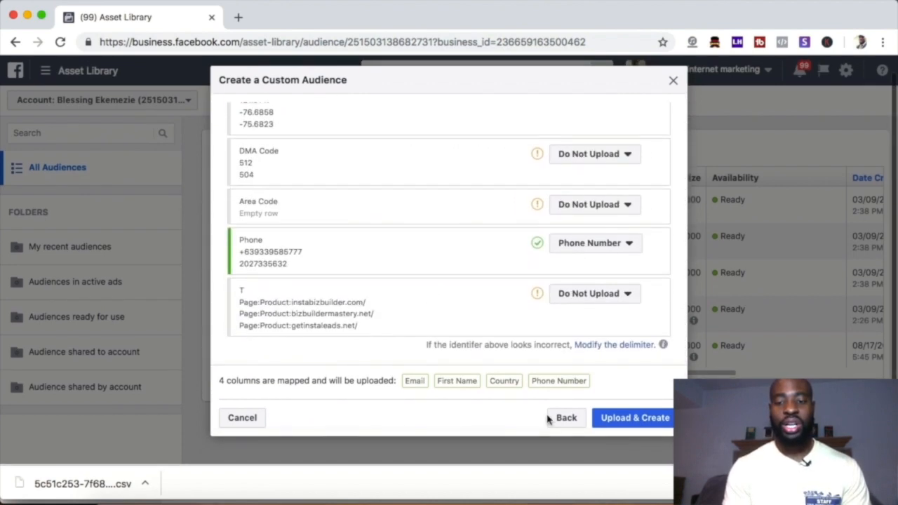
left_click(643, 421)
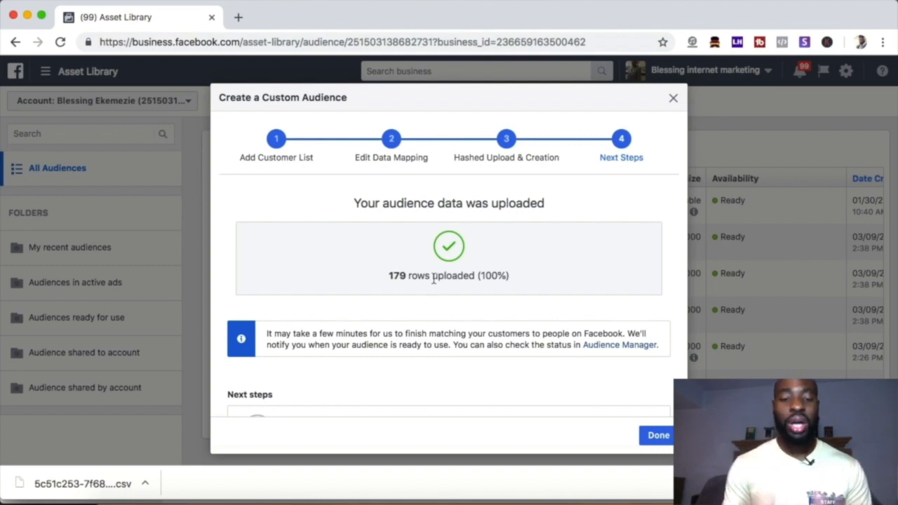
Step: Review the suggested next steps for the uploaded customer list and finish the custom audience setup
scroll(433, 279, "down", 5)
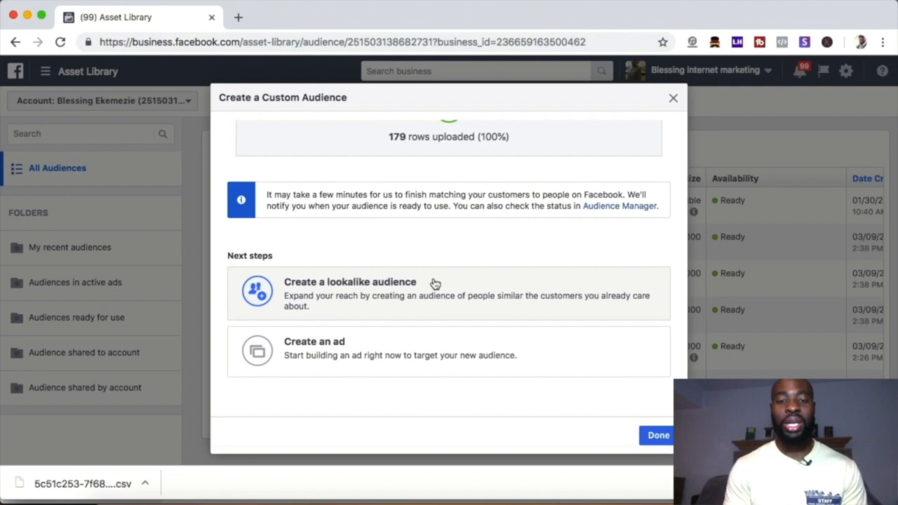
scroll(433, 282, "up", 2)
scroll(433, 283, "down", 2)
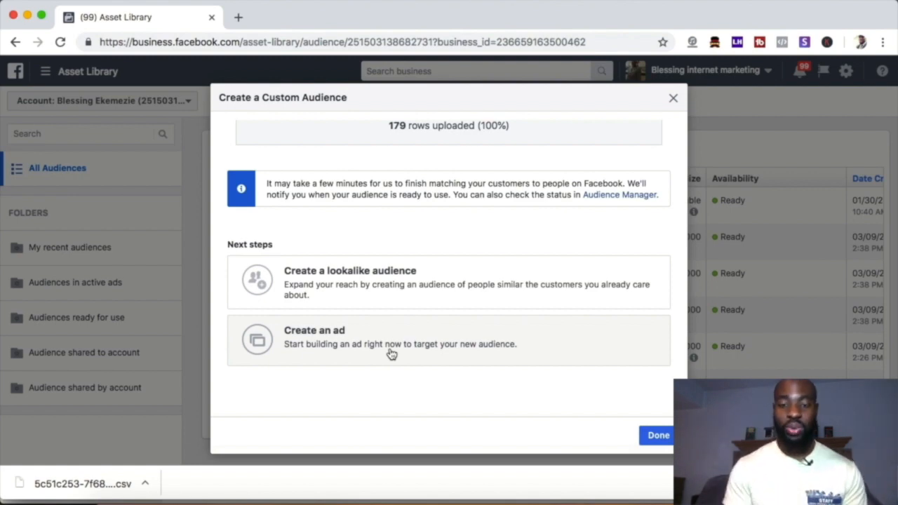
left_click(662, 437)
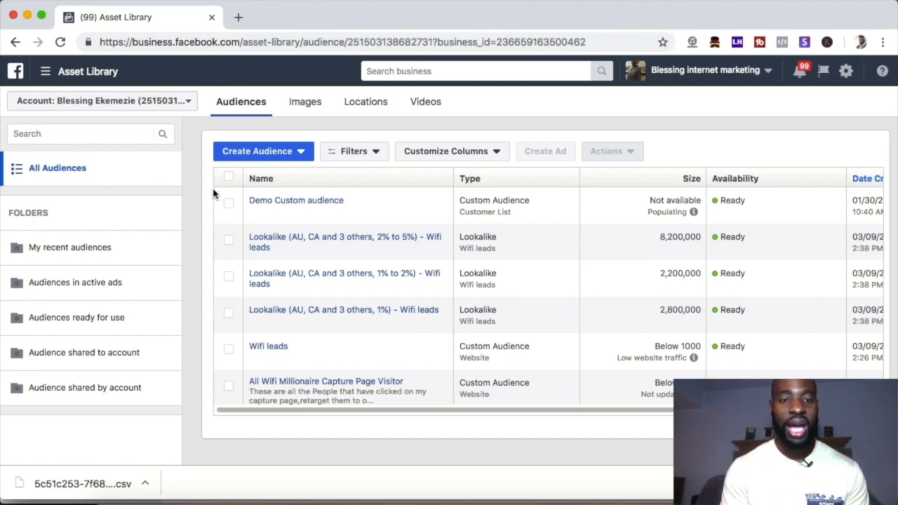
Step: Check the size status, availability and creation date of the Demo Custom audience in the audience list
left_click(44, 73)
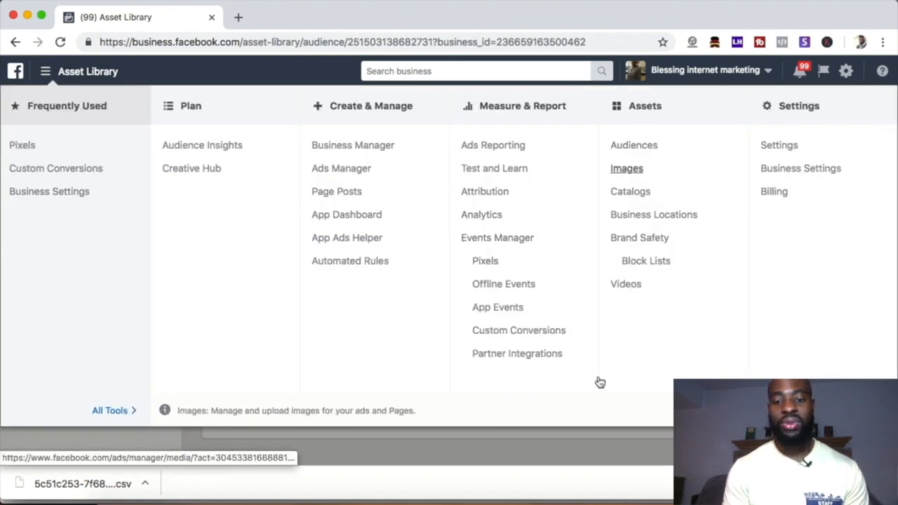
left_click(525, 461)
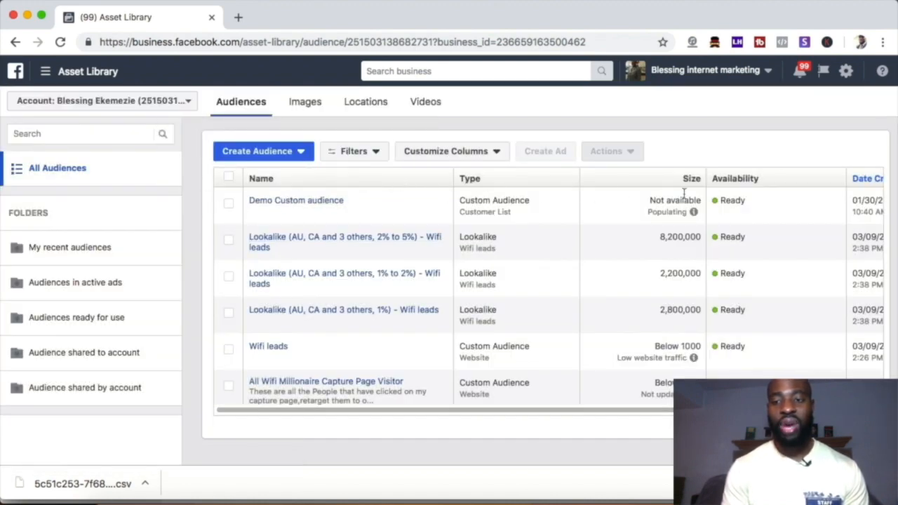
mouse_move(678, 212)
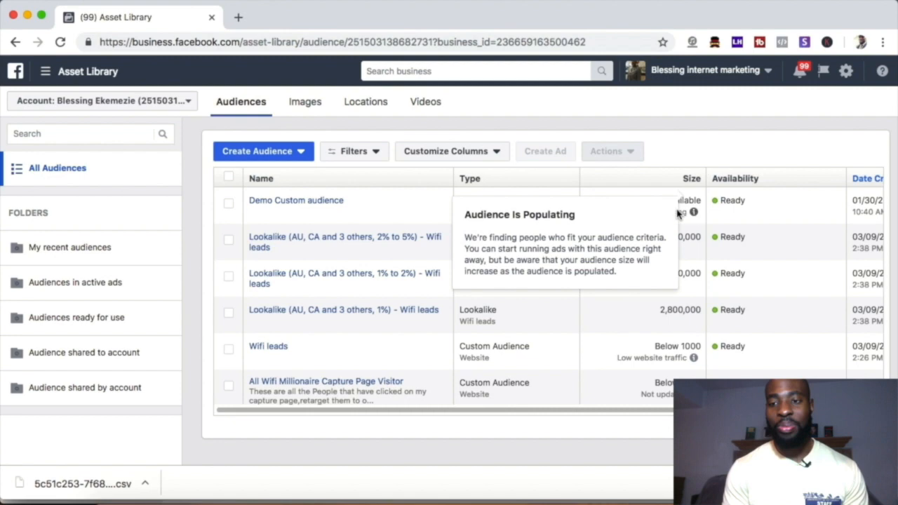
scroll(705, 196, "right", 2)
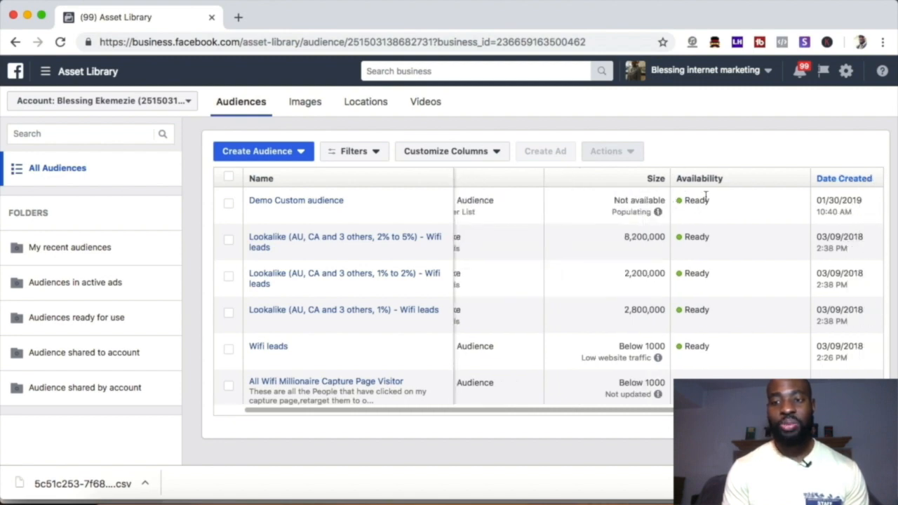
scroll(707, 200, "left", 3)
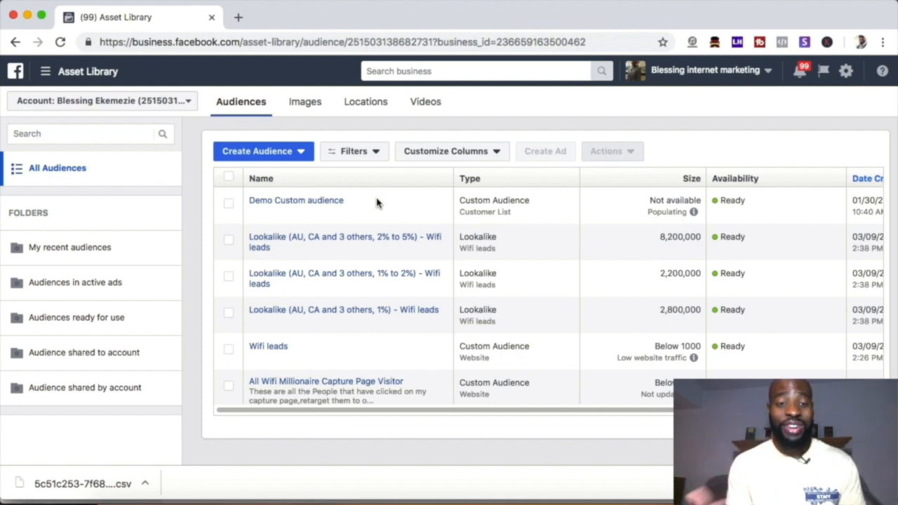
Step: Start a new custom audience based on Website Traffic
left_click(278, 158)
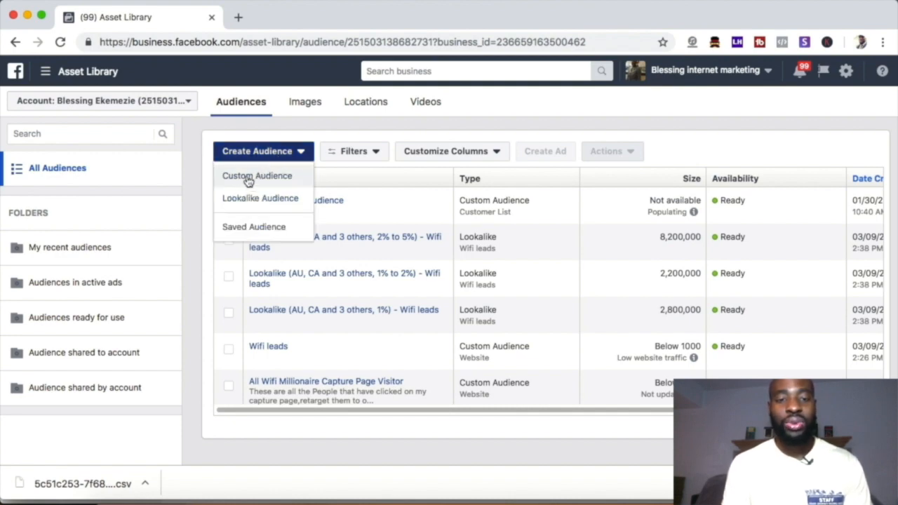
left_click(266, 177)
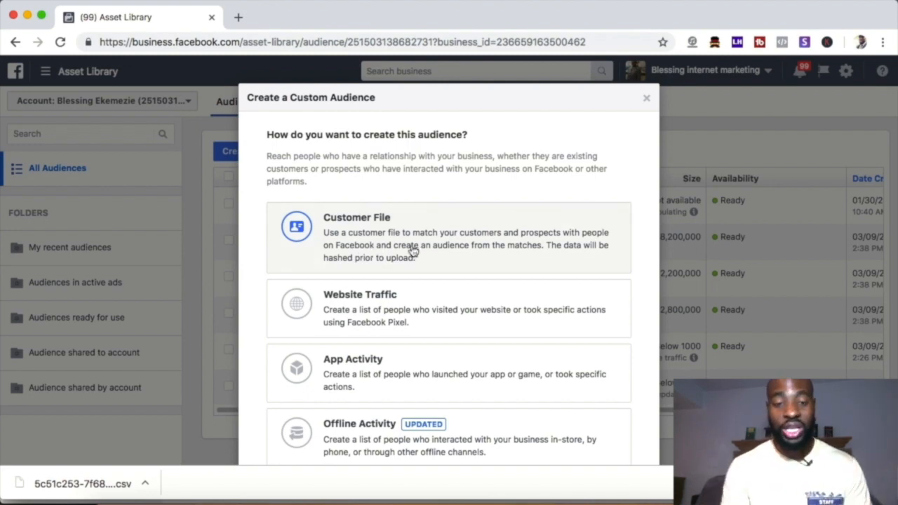
scroll(412, 251, "down", 2)
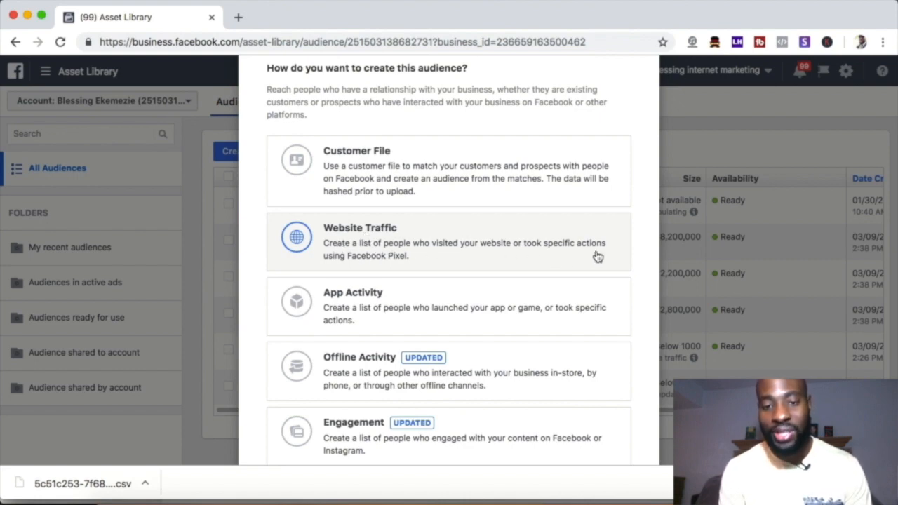
left_click(421, 247)
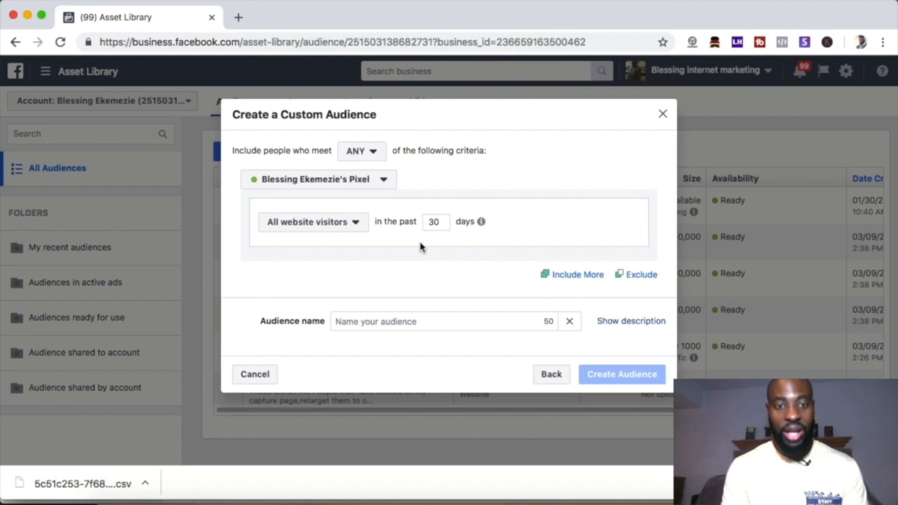
Step: Examine the available pixel and the explanations of the ANY and ALL matching options for the criteria
left_click(385, 181)
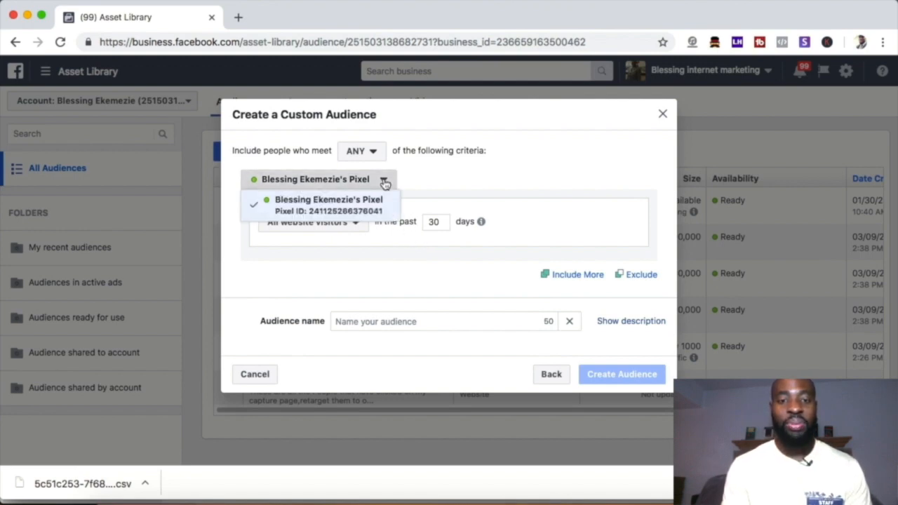
left_click(430, 176)
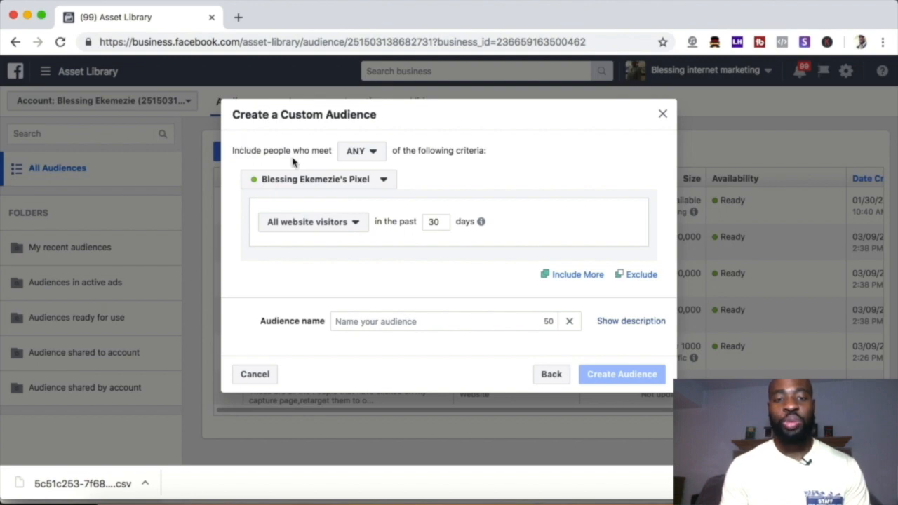
left_click(366, 158)
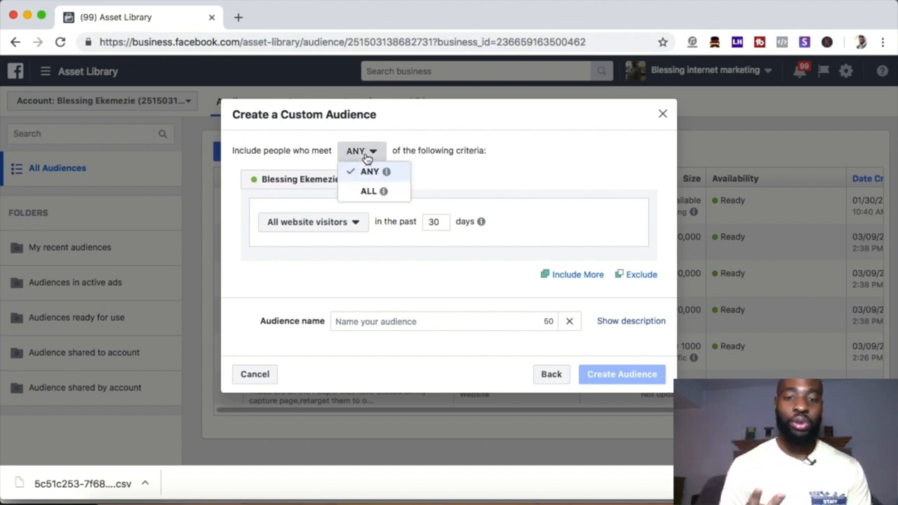
mouse_move(367, 173)
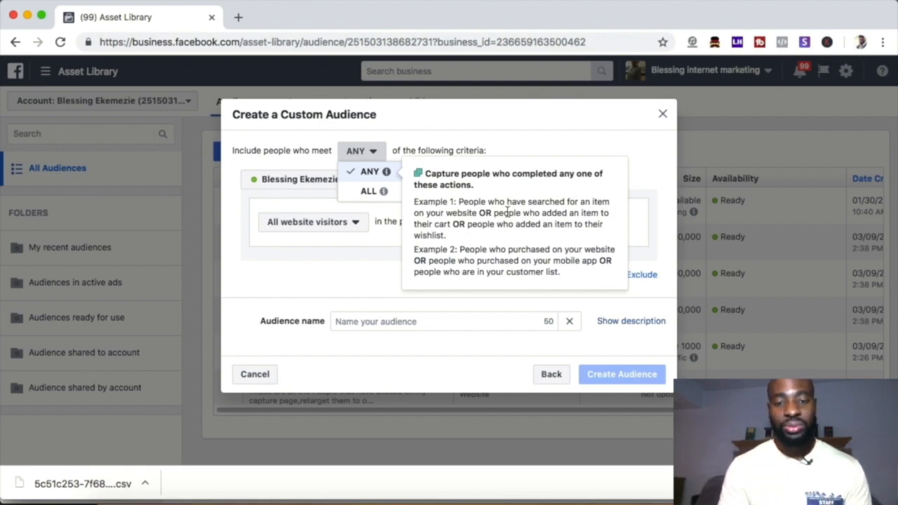
mouse_move(371, 196)
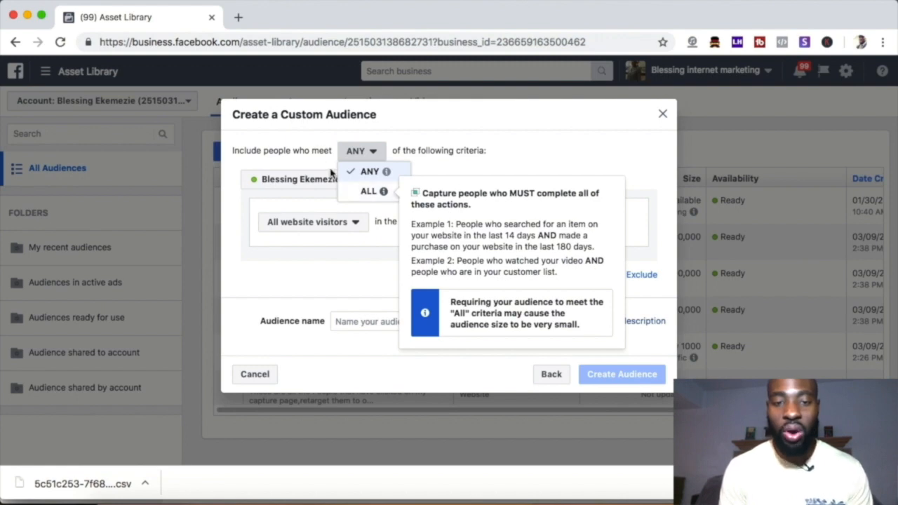
mouse_move(369, 179)
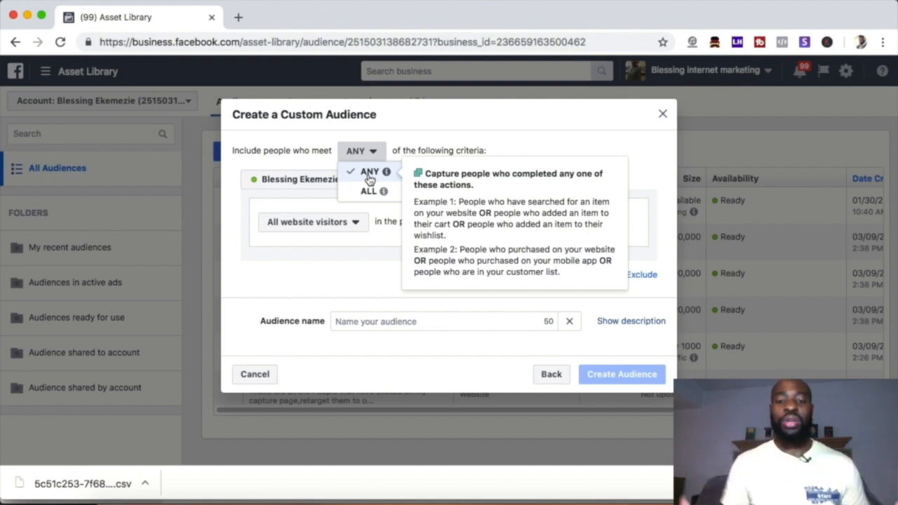
left_click(249, 210)
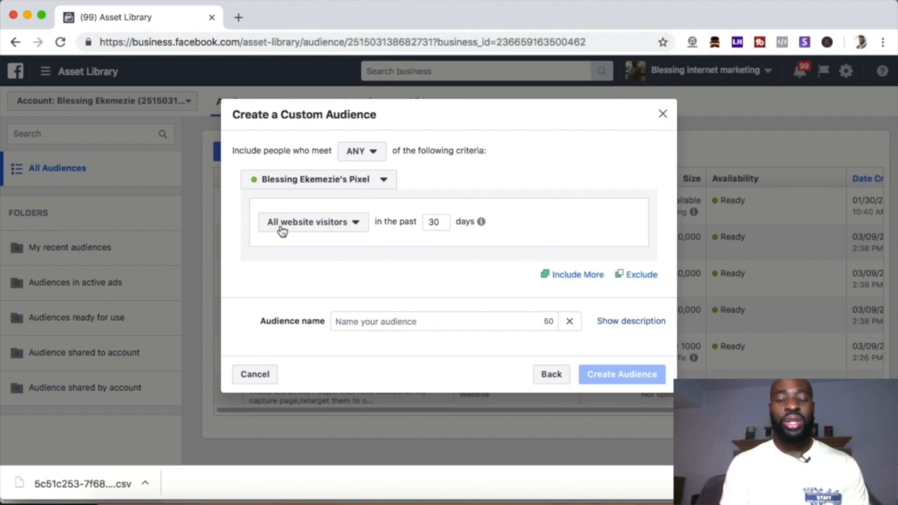
Step: Target All website visitors and set the time window to the past 90 days
left_click(343, 226)
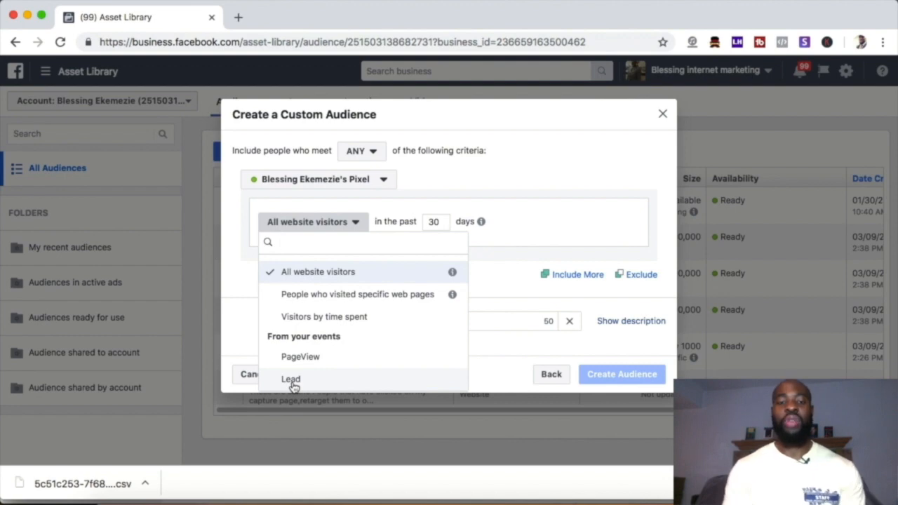
left_click(329, 273)
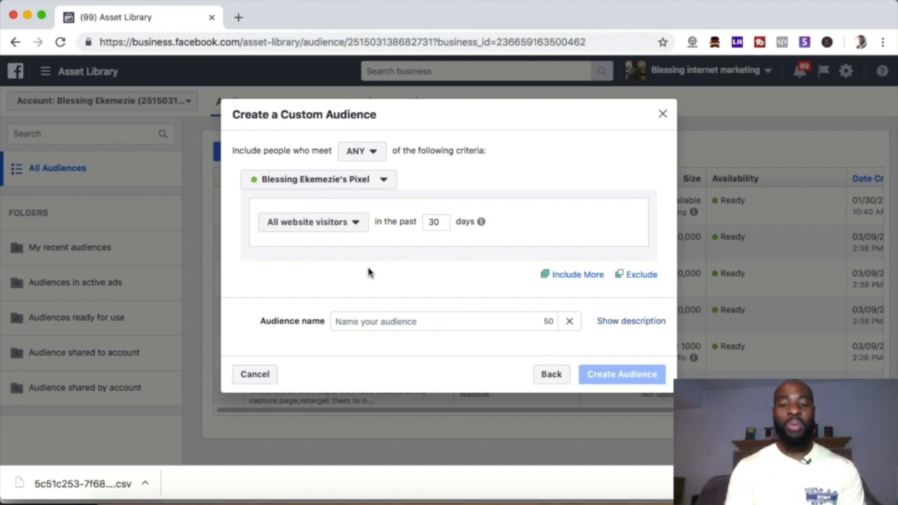
double_click(431, 223)
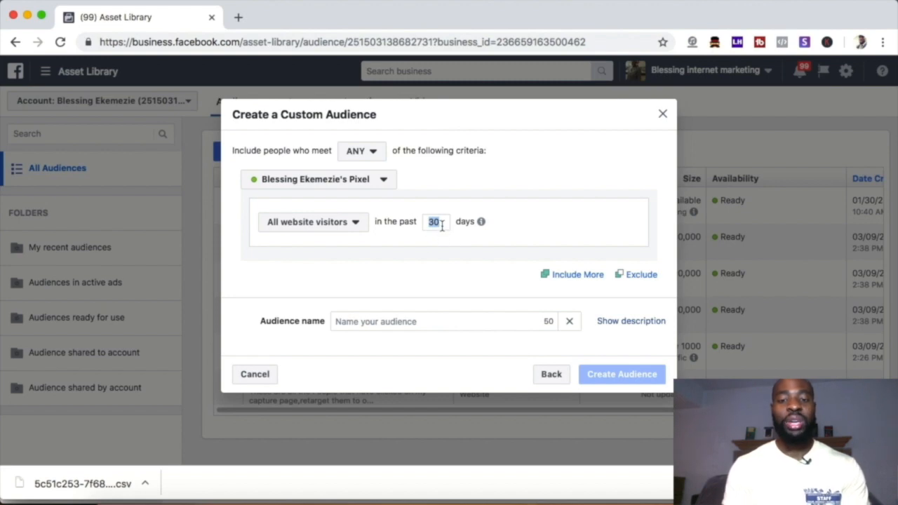
left_click(441, 223)
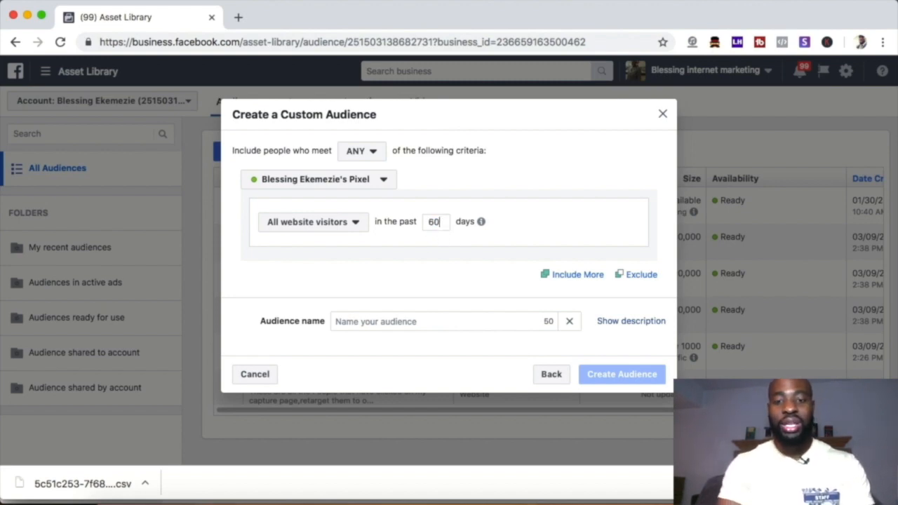
key("BackSpace")
key("BackSpace")
type("90")
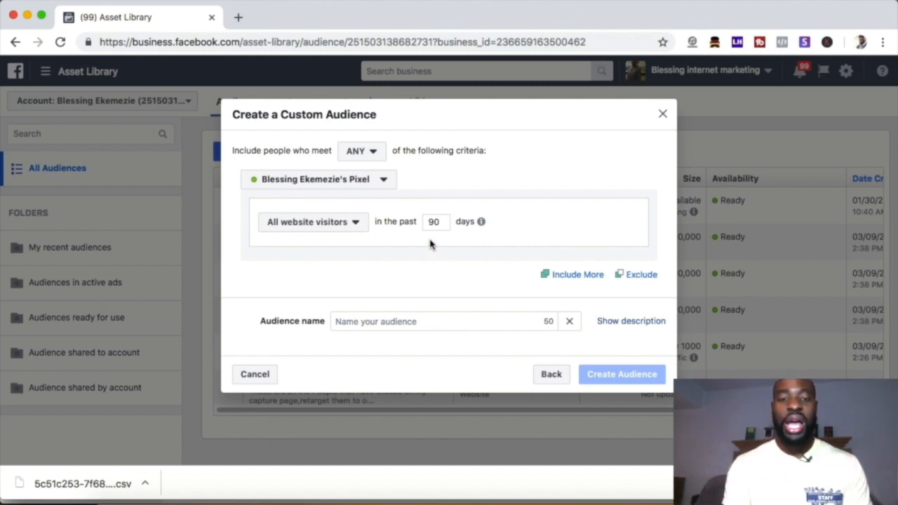
Step: Try the Lead event as the visitor criterion and switch it to People who visited specific web pages
left_click(345, 223)
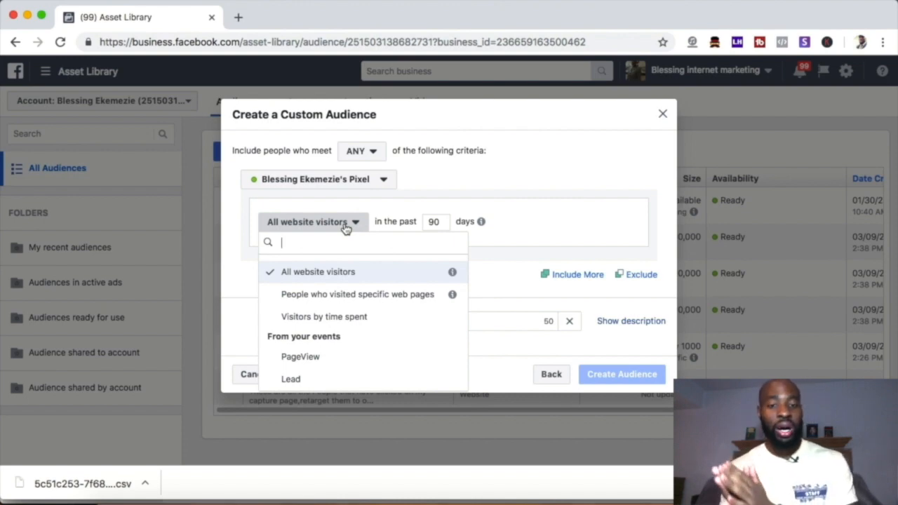
left_click(290, 379)
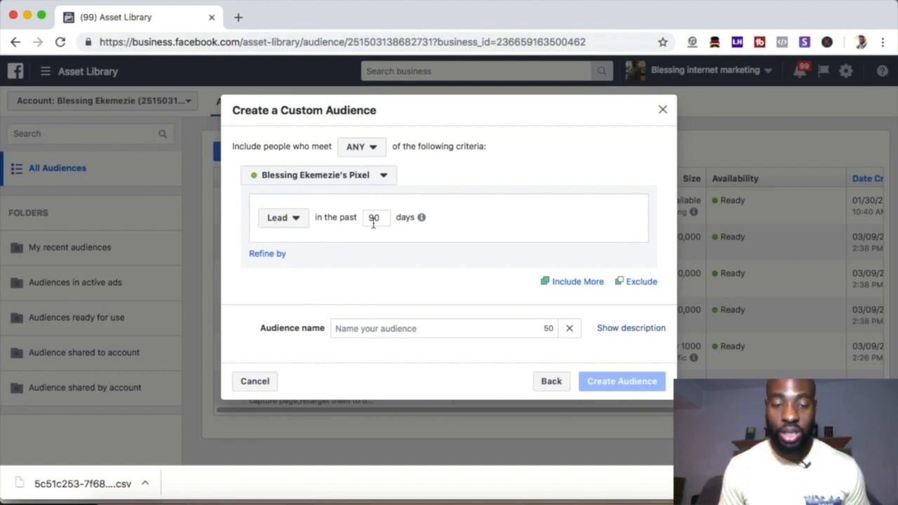
left_click(297, 218)
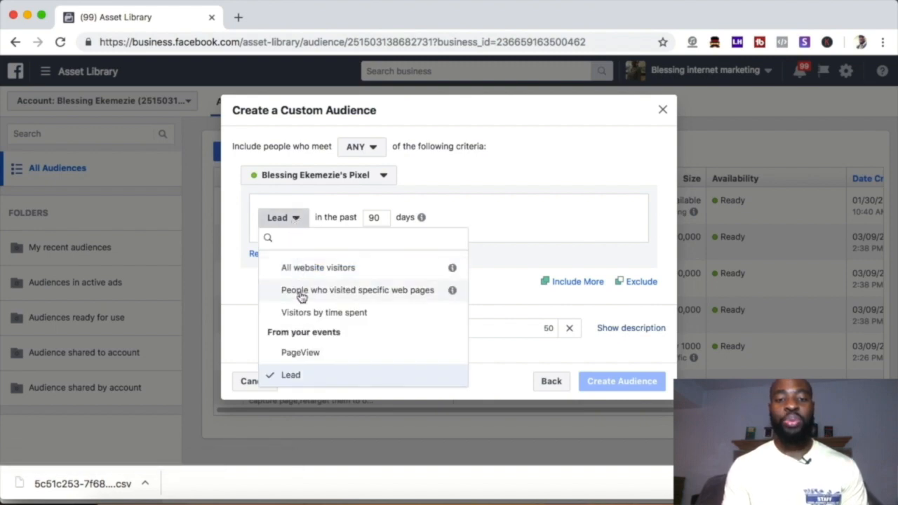
left_click(385, 299)
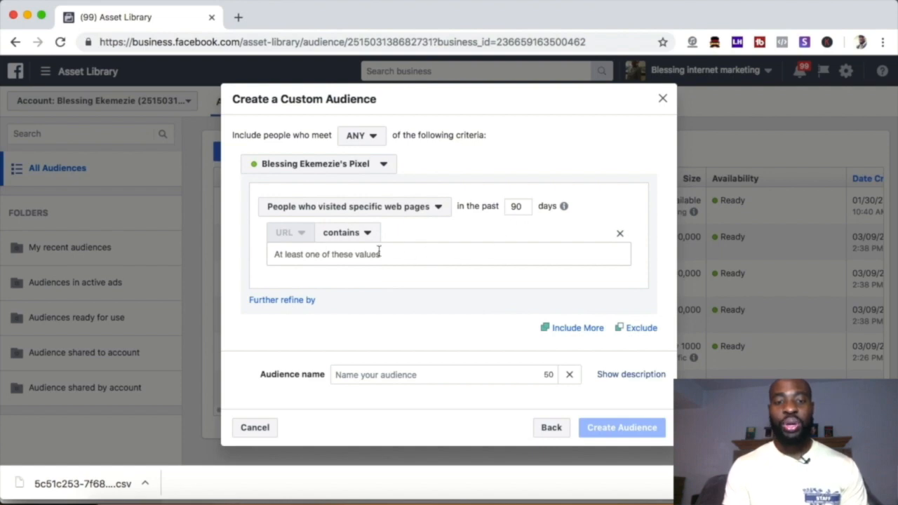
Step: Try a URL contains rule with the business owner's website domain, and return the criterion to All website visitors
left_click(338, 257)
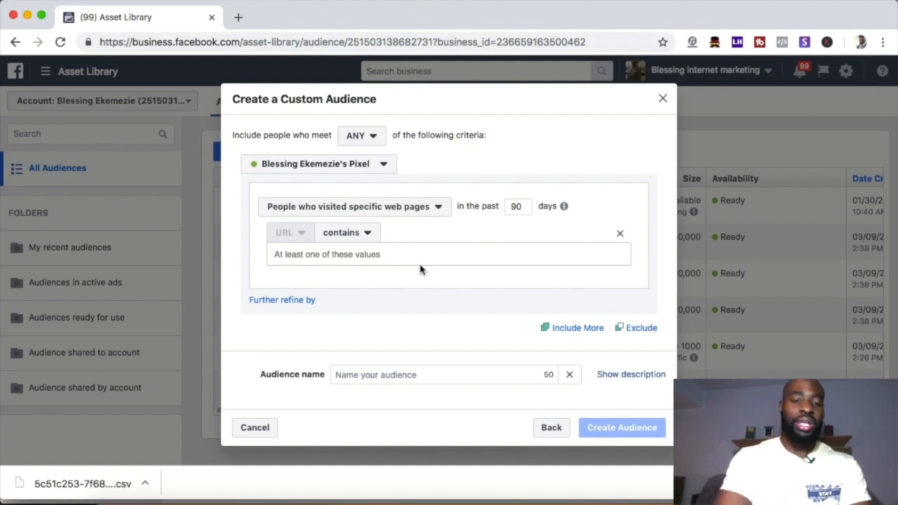
type("www.gabeekemezie.com")
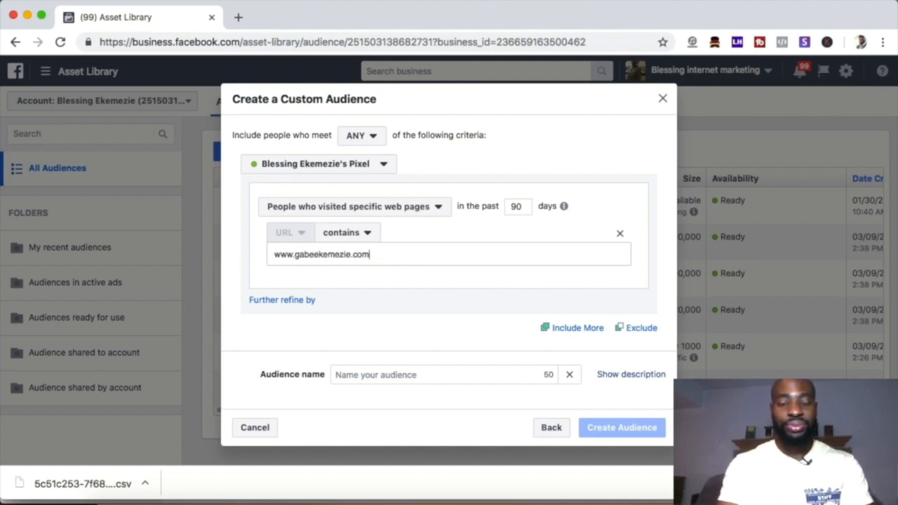
key("Return")
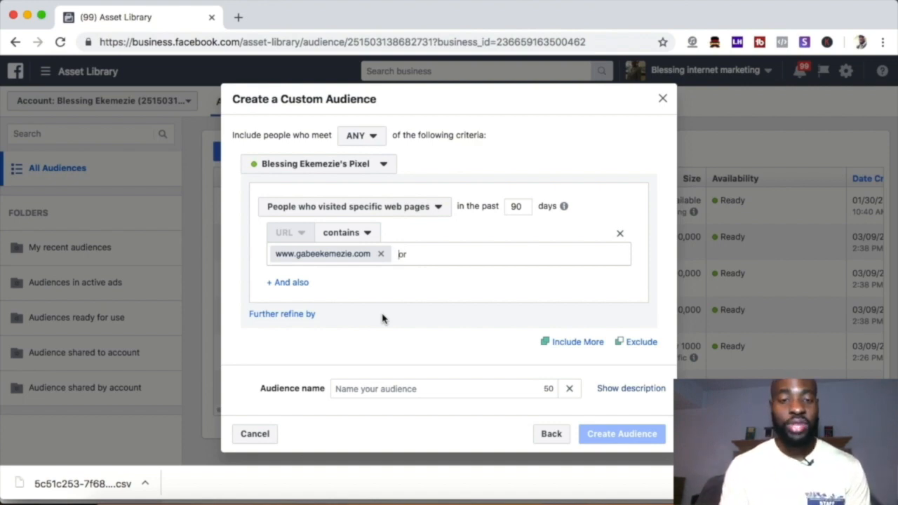
left_click(442, 209)
left_click(348, 257)
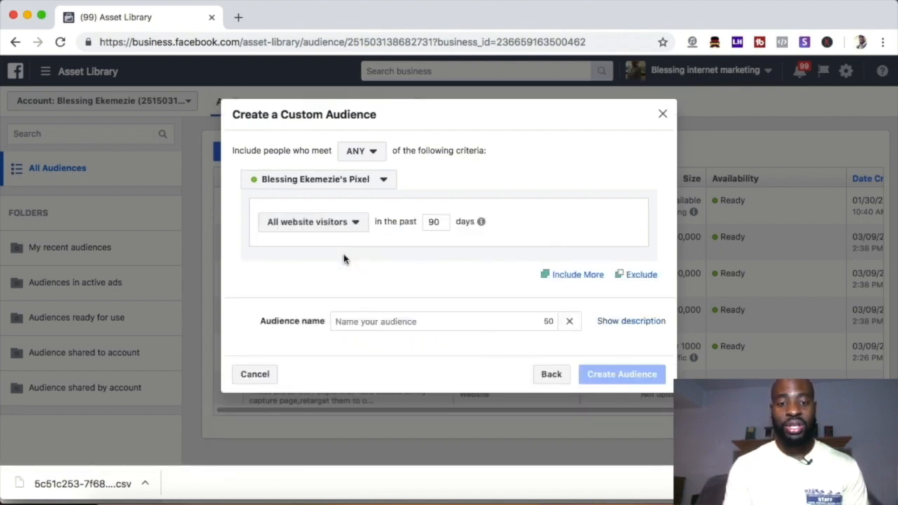
Step: Name the audience "Demo FB pixel audience" and create it
left_click(373, 318)
left_click(372, 318)
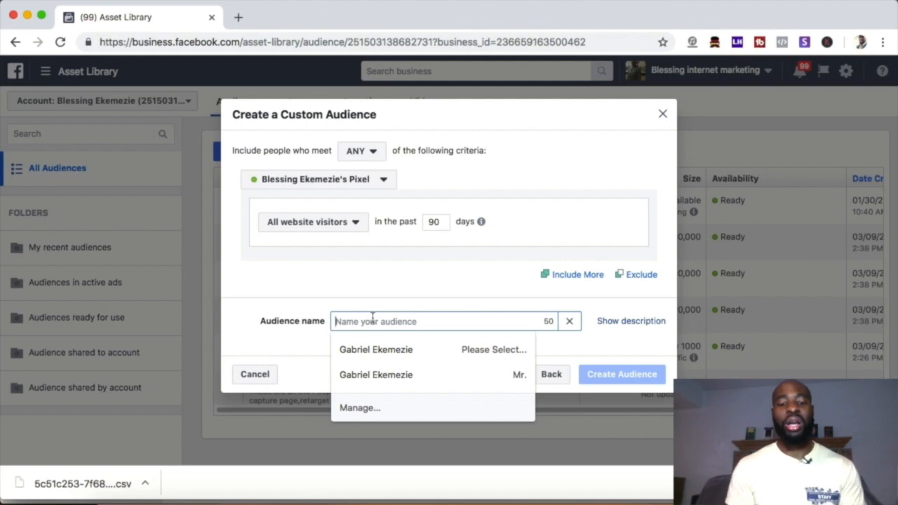
type("Demo FB pixel audiience")
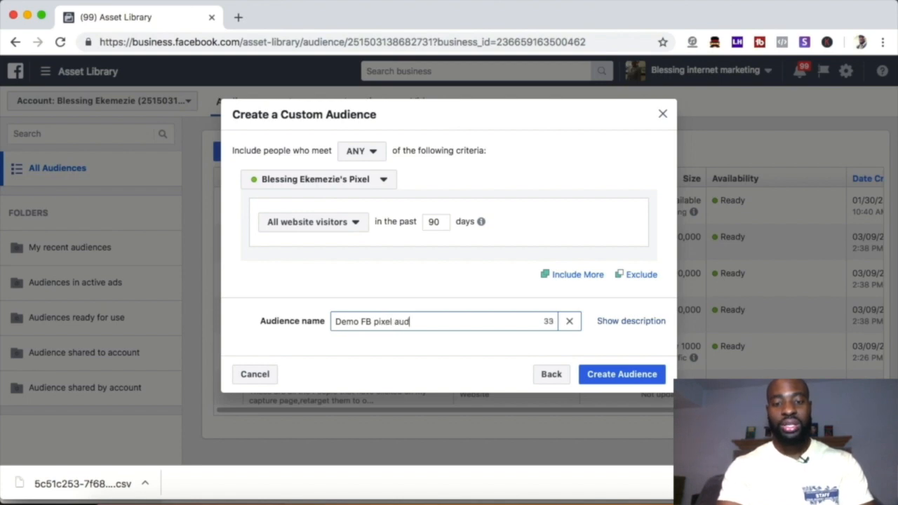
left_click(608, 377)
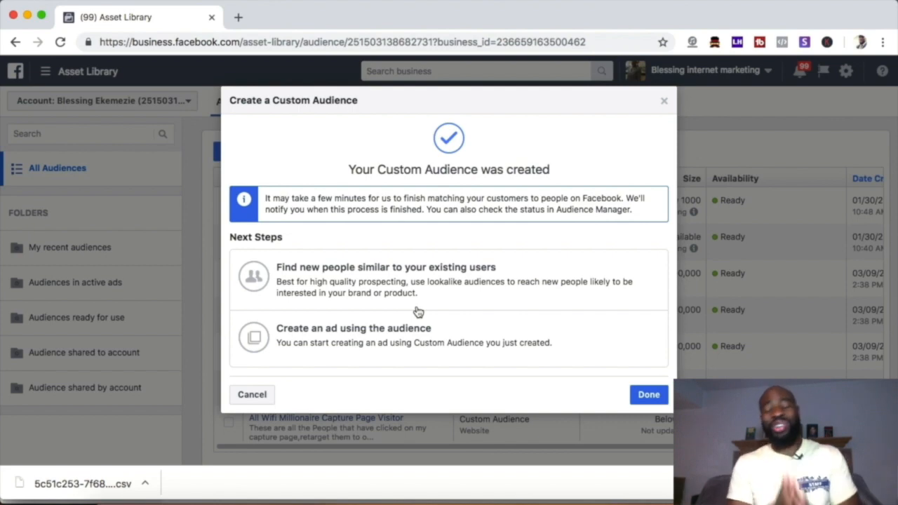
Step: Close the audience creation confirmation and check the type and size status of the two demo audiences in the list
left_click(649, 392)
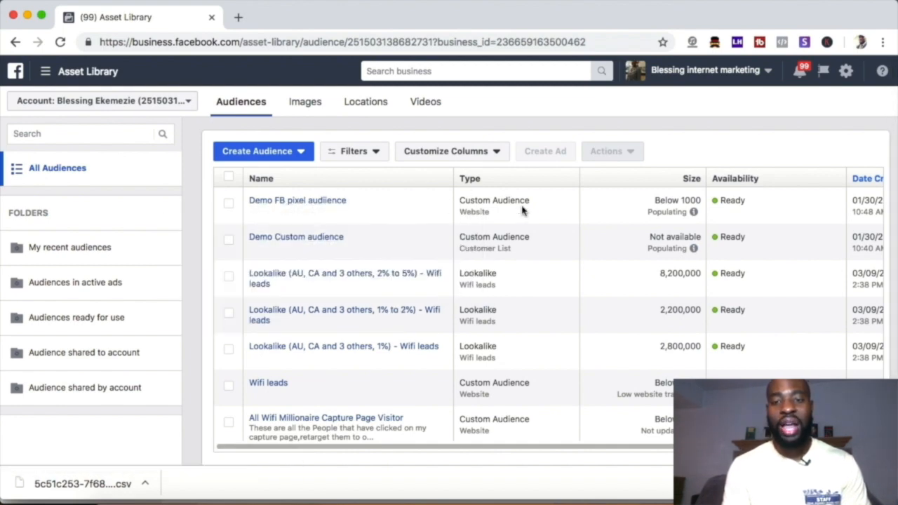
left_click_drag(491, 213, 460, 209)
left_click_drag(514, 256, 459, 255)
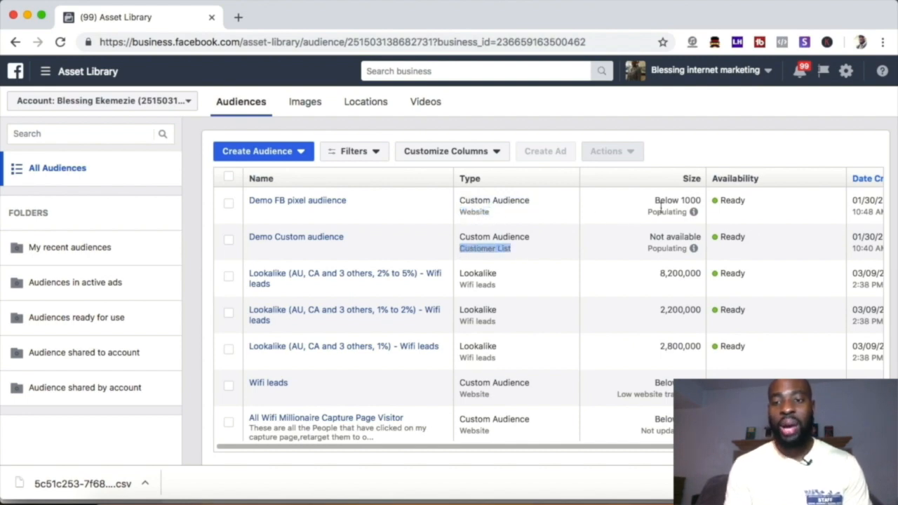
mouse_move(679, 211)
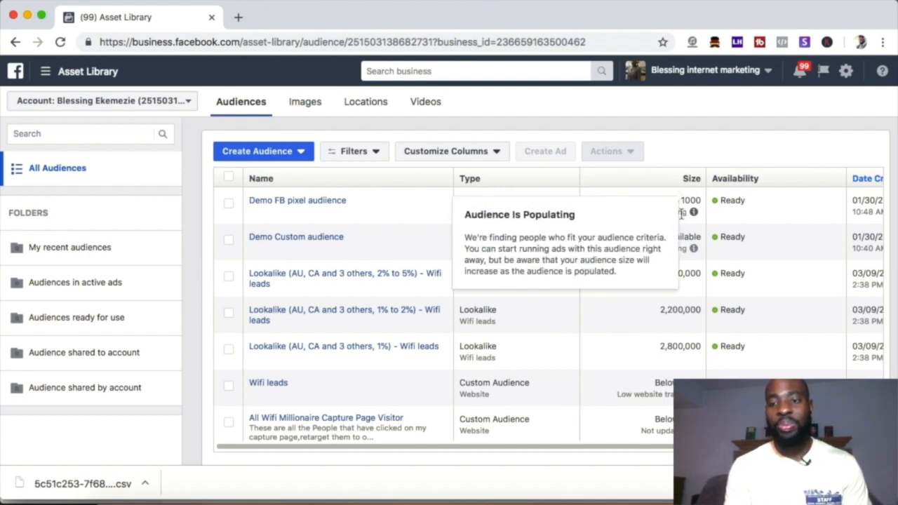
Step: Try sorting the audience list by size and by name, and return it to newest creation date first
left_click(640, 184)
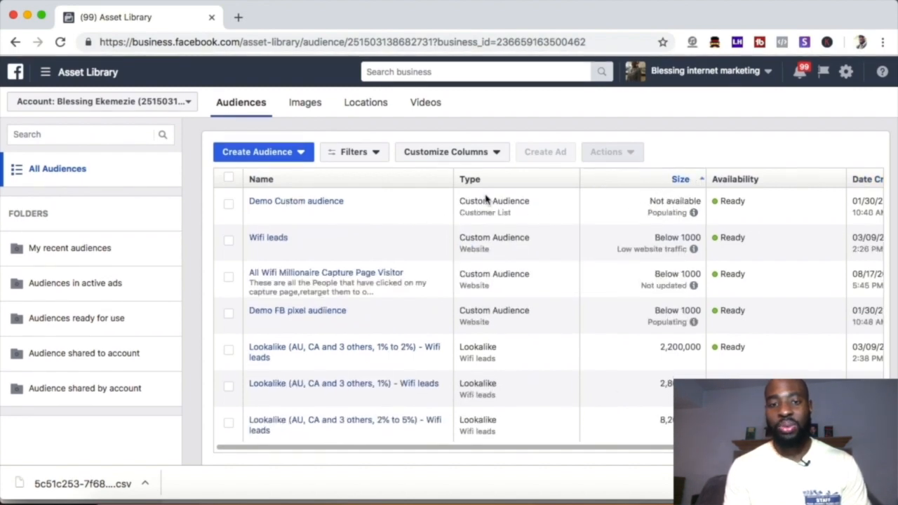
left_click(342, 184)
left_click(342, 184)
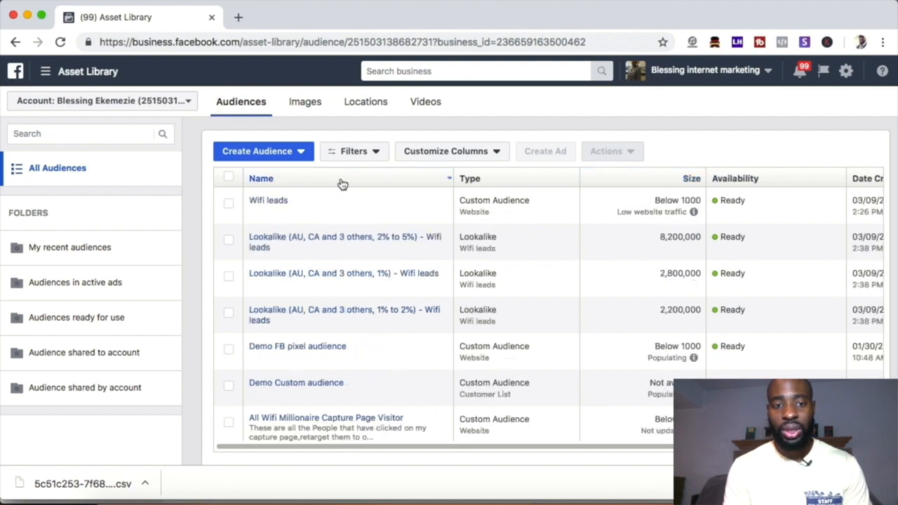
scroll(611, 235, "right", 5)
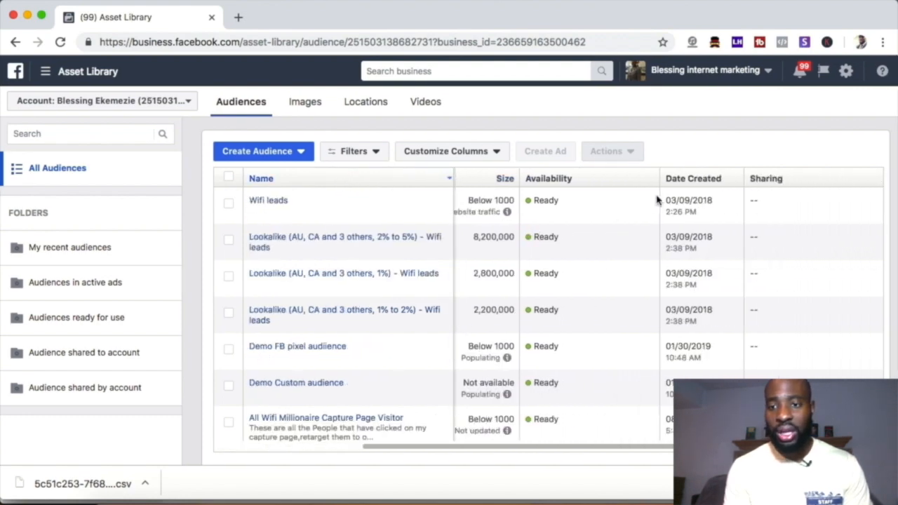
left_click(689, 180)
left_click(689, 179)
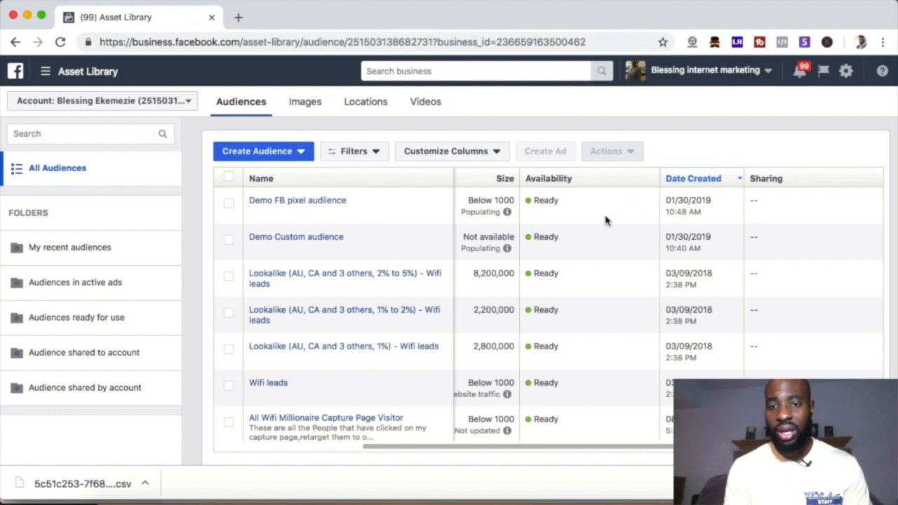
scroll(606, 220, "left", 5)
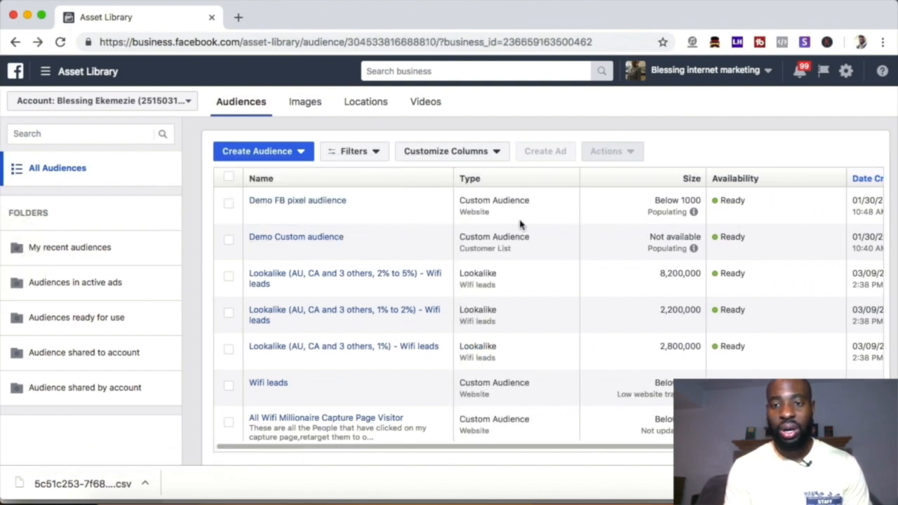
mouse_move(694, 212)
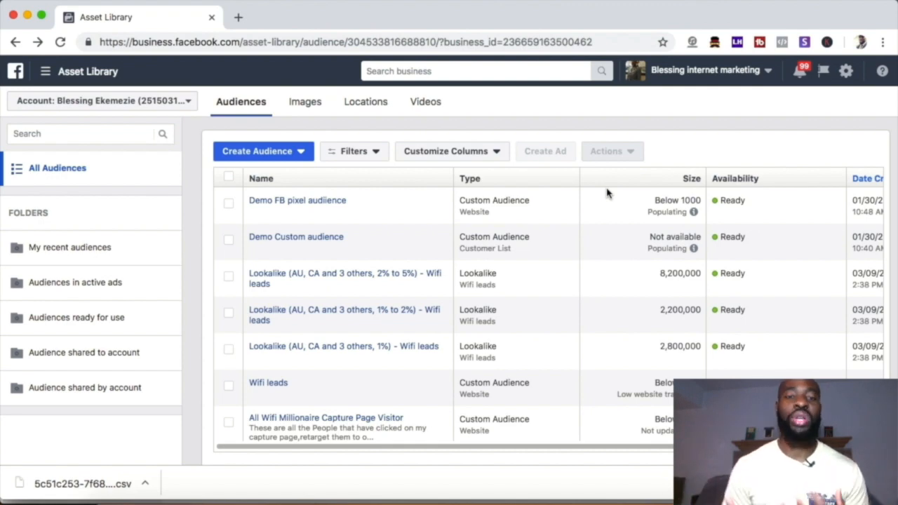
Step: Go to Ads Manager, start a new campaign with the Conversions objective, and continue to the ad set
left_click(48, 73)
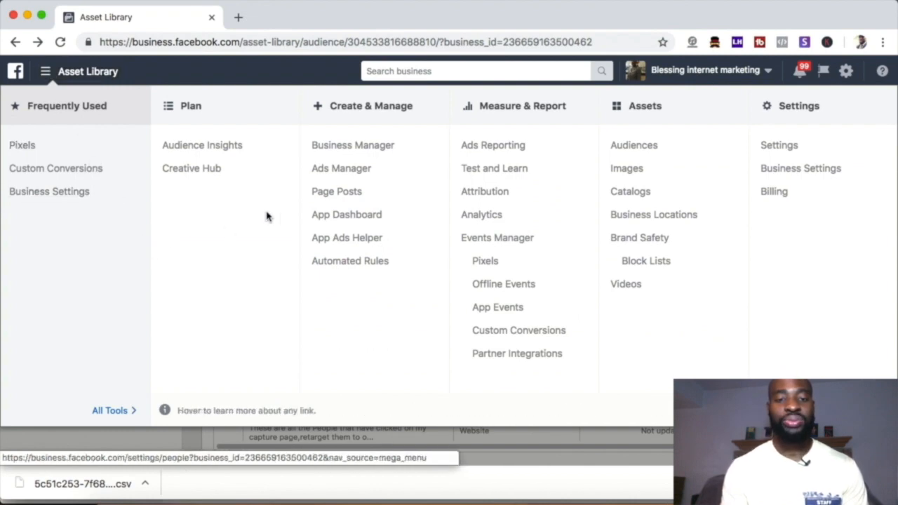
left_click(344, 171)
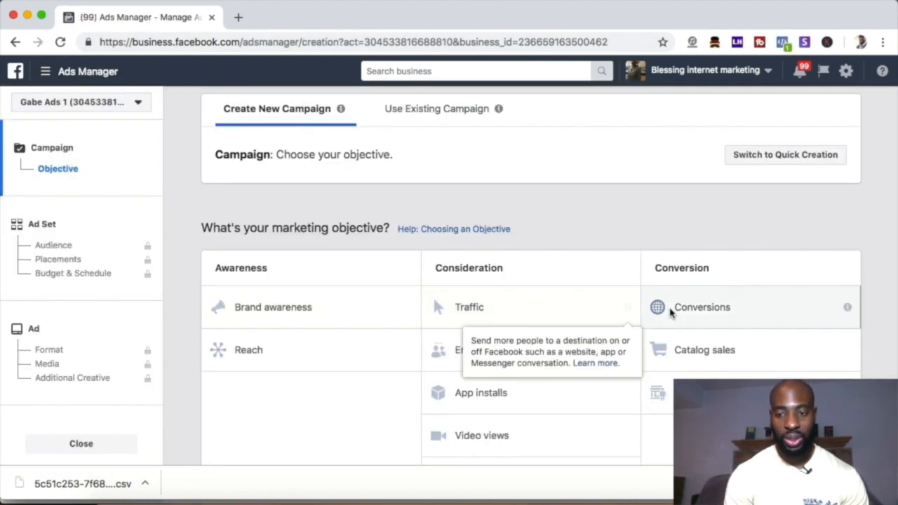
scroll(591, 286, "down", 5)
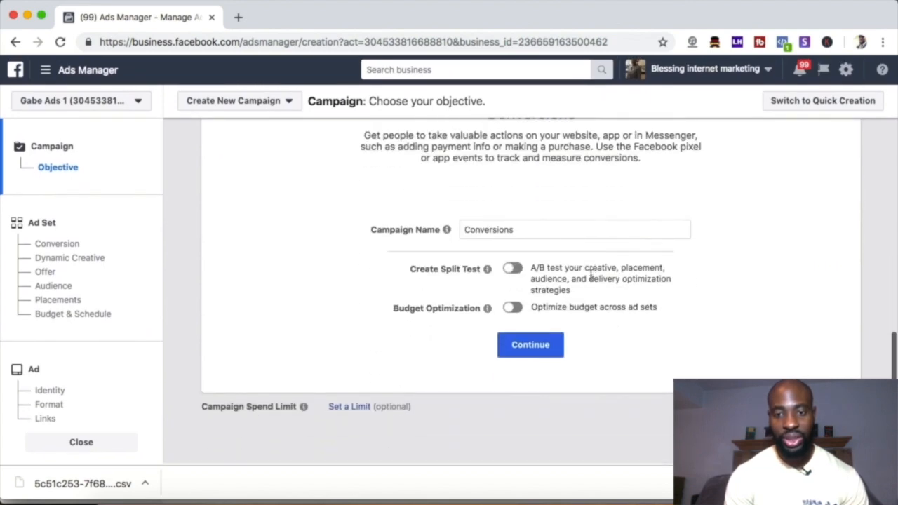
left_click(517, 346)
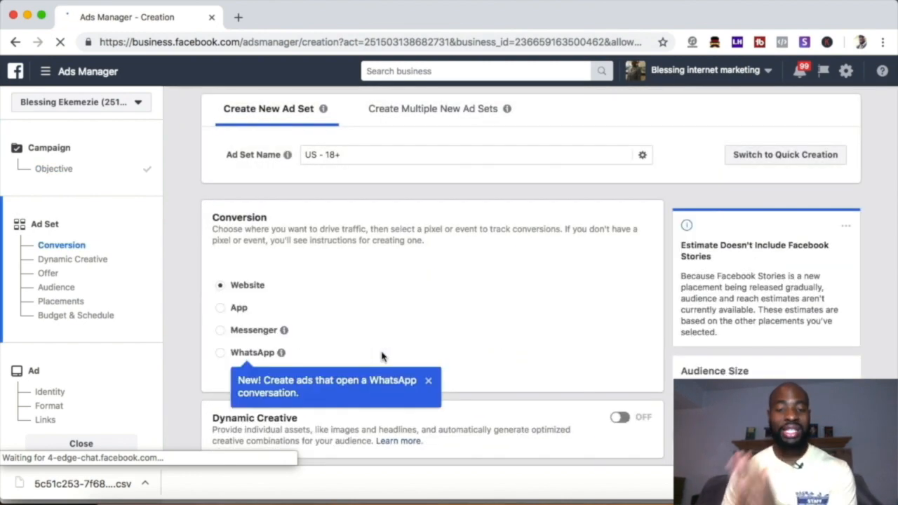
Step: Dismiss the WhatsApp ads tip in the ad set and go to the Audience section
scroll(382, 356, "down", 3)
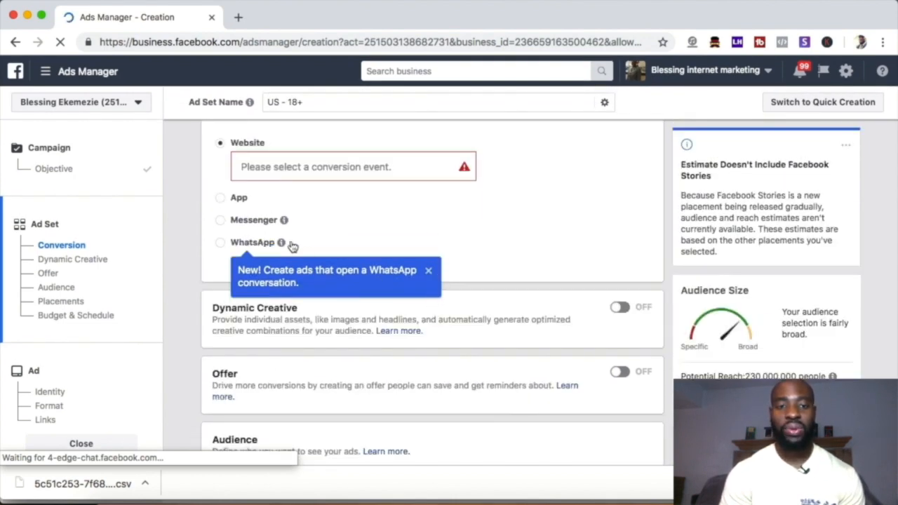
scroll(316, 210, "up", 3)
scroll(330, 181, "down", 5)
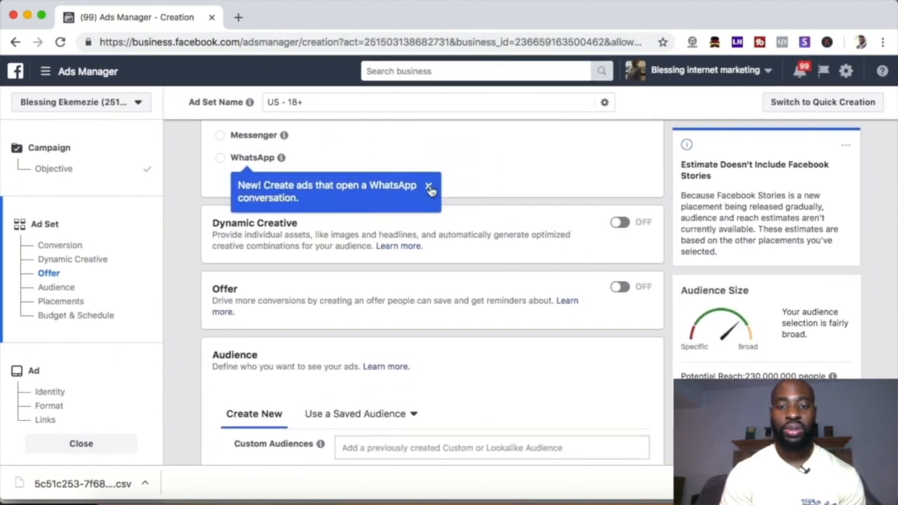
left_click(429, 187)
scroll(343, 286, "down", 4)
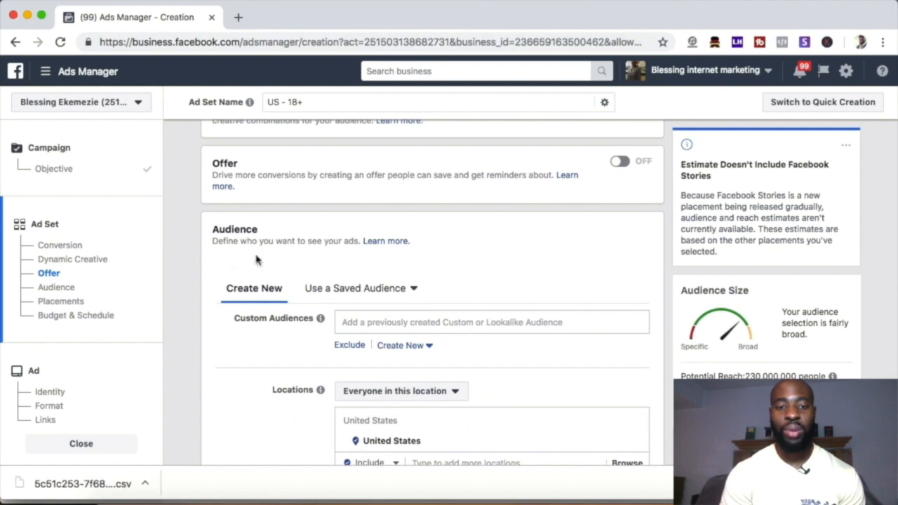
Step: Add the website custom audience "Demo FB pixel audiience" to the ad set's Custom Audiences
left_click_drag(231, 322, 320, 321)
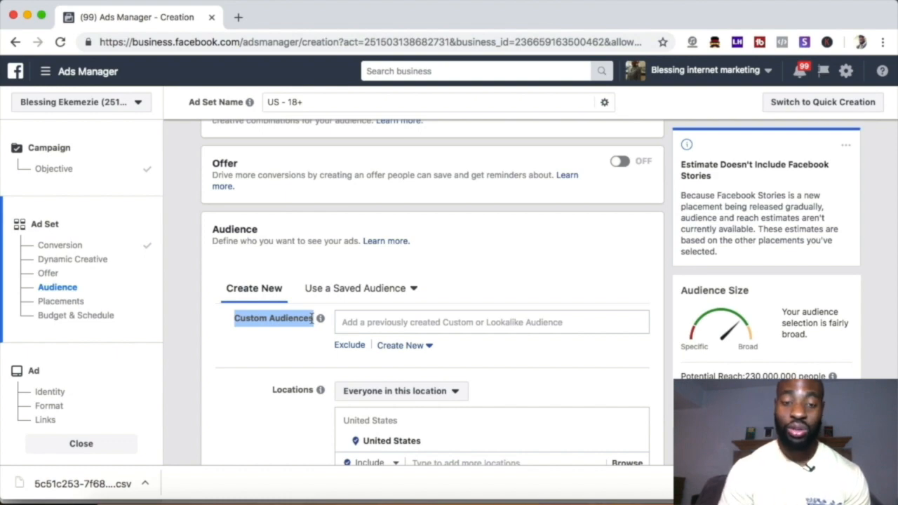
left_click(363, 322)
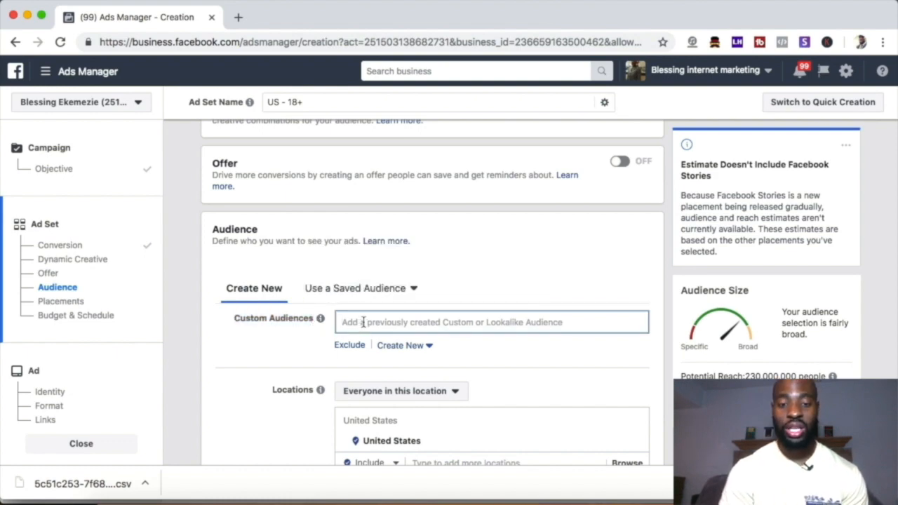
scroll(363, 322, "down", 2)
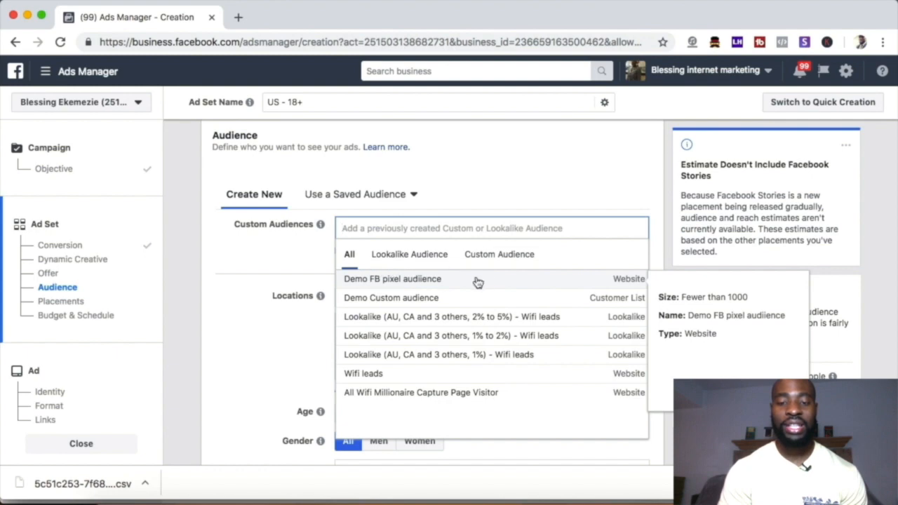
left_click(495, 261)
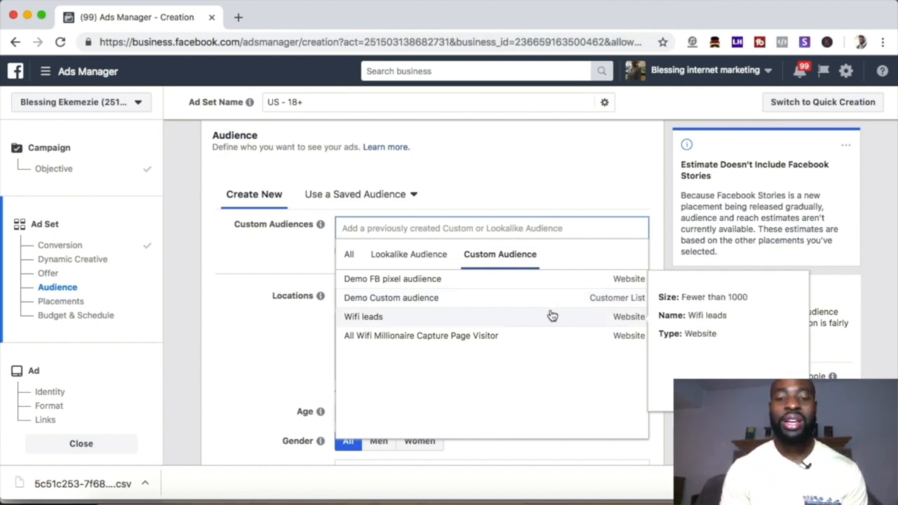
left_click(454, 281)
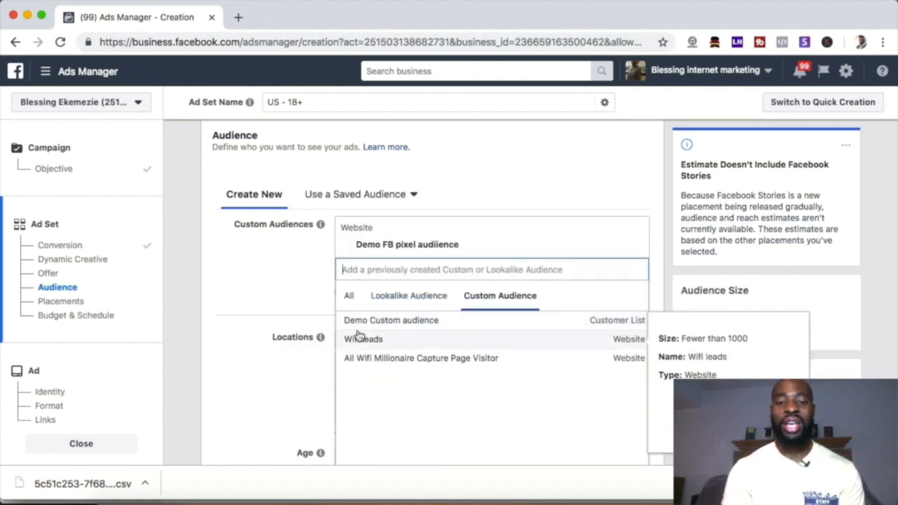
left_click(234, 295)
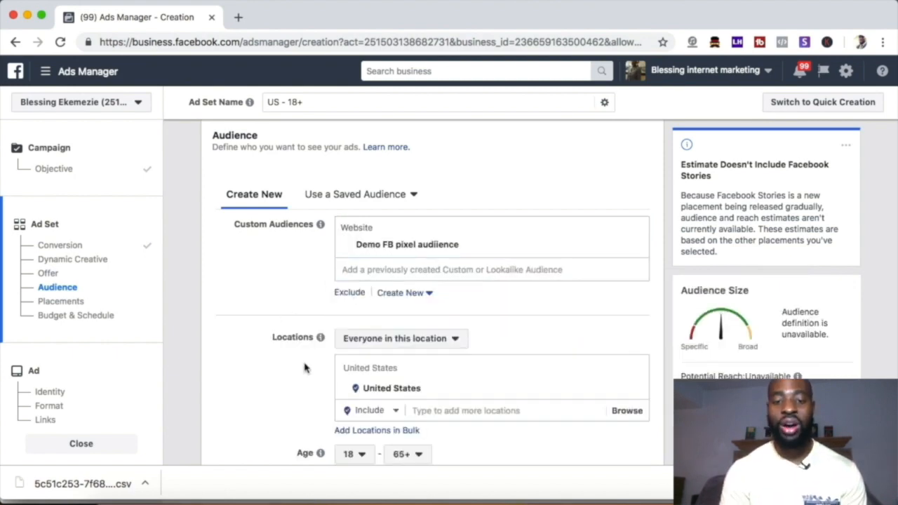
Step: Review the ad set's custom audience alongside its location, age, gender, language, detailed targeting and connection settings
scroll(304, 372, "down", 3)
mouse_move(319, 261)
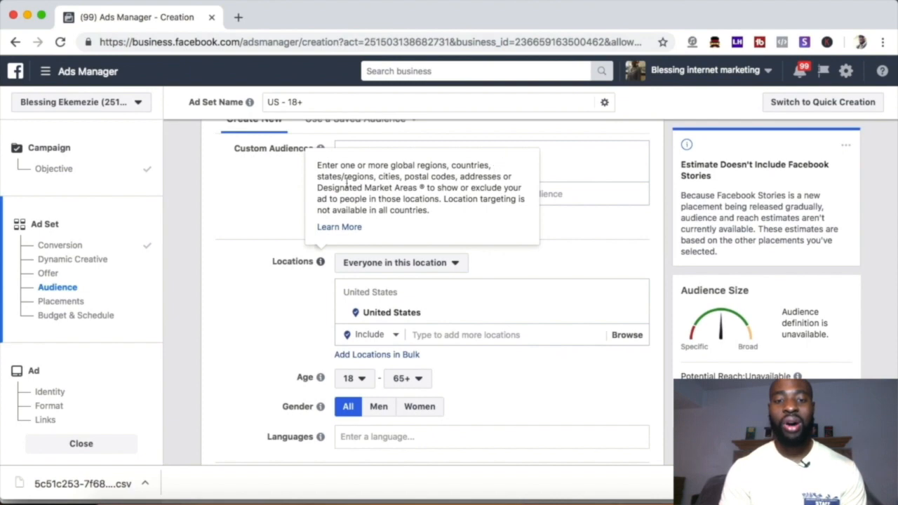
scroll(306, 321, "down", 5)
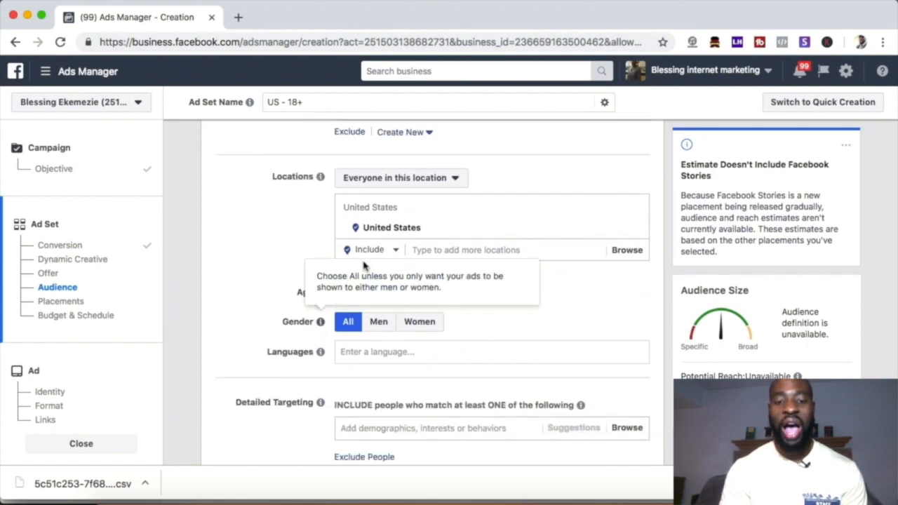
scroll(474, 224, "up", 5)
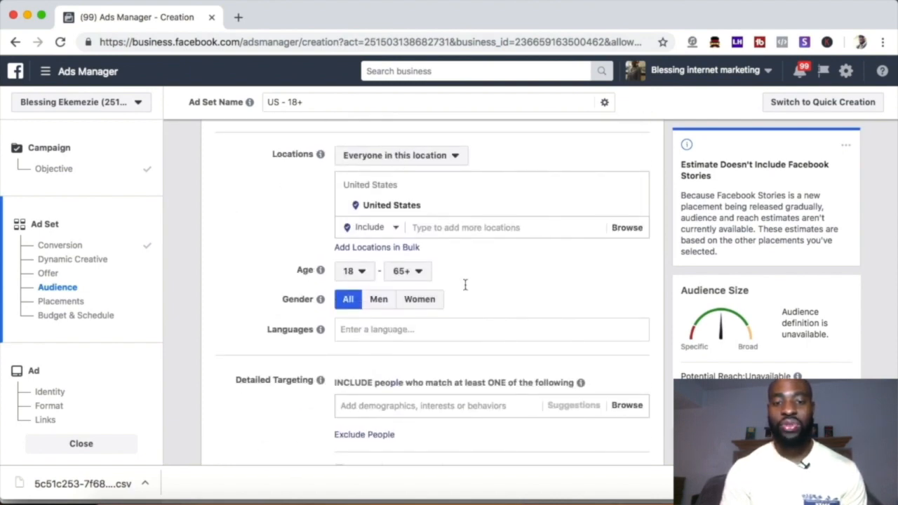
scroll(363, 207, "up", 2)
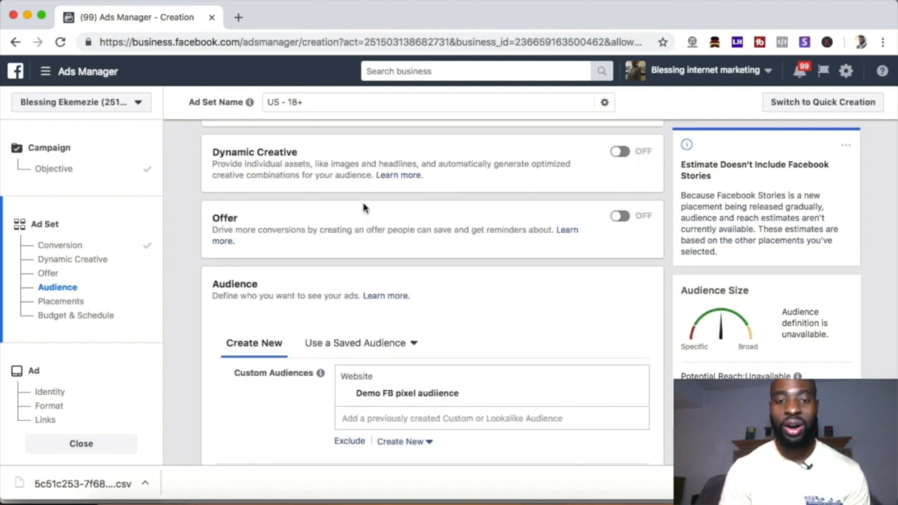
scroll(369, 343, "down", 1)
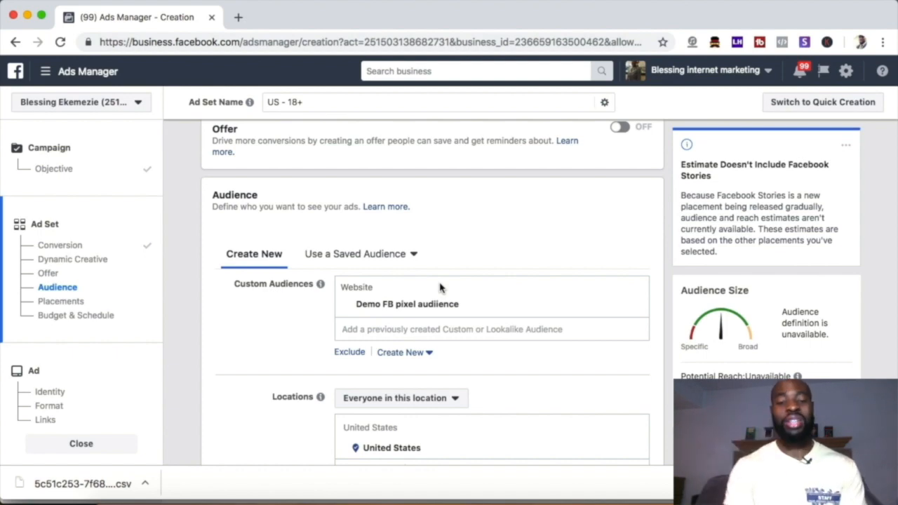
scroll(440, 287, "down", 5)
scroll(393, 210, "down", 3)
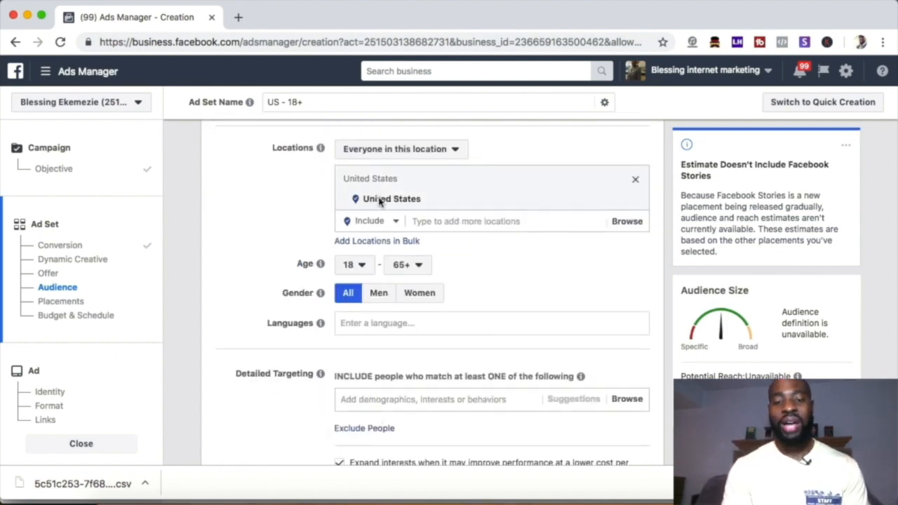
scroll(351, 372, "up", 3)
scroll(441, 222, "down", 4)
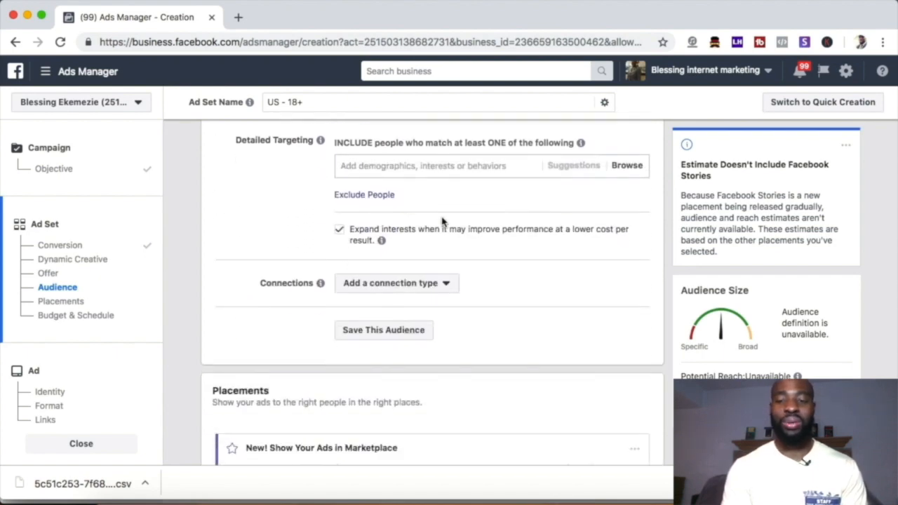
scroll(425, 274, "up", 4)
scroll(425, 273, "up", 3)
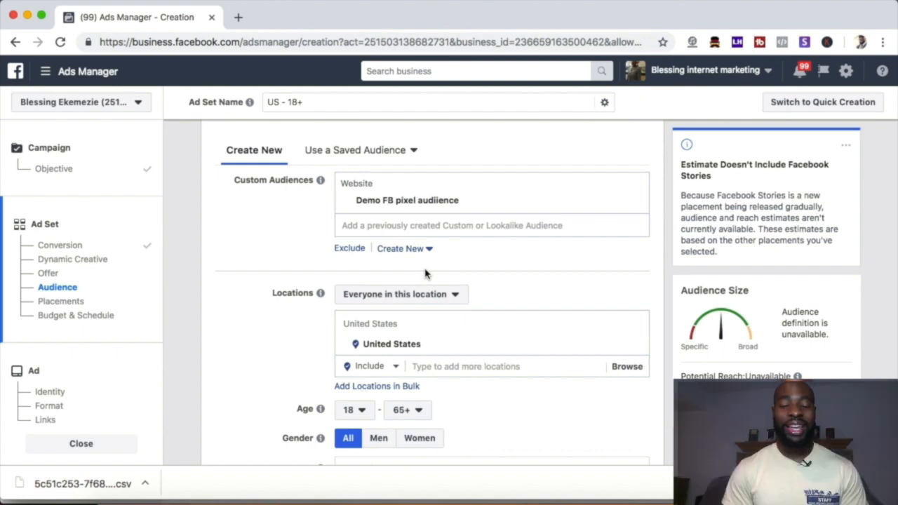
scroll(315, 379, "down", 3)
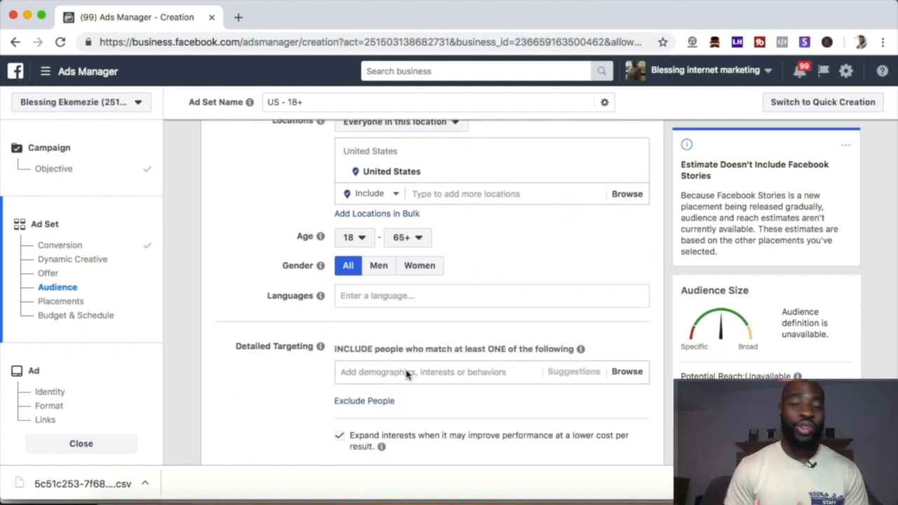
scroll(407, 374, "down", 1)
scroll(449, 292, "up", 4)
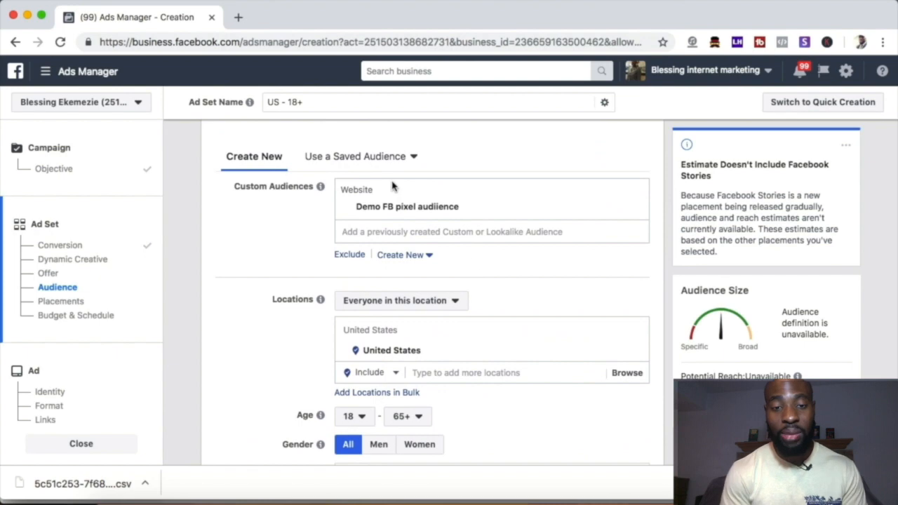
scroll(361, 309, "down", 2)
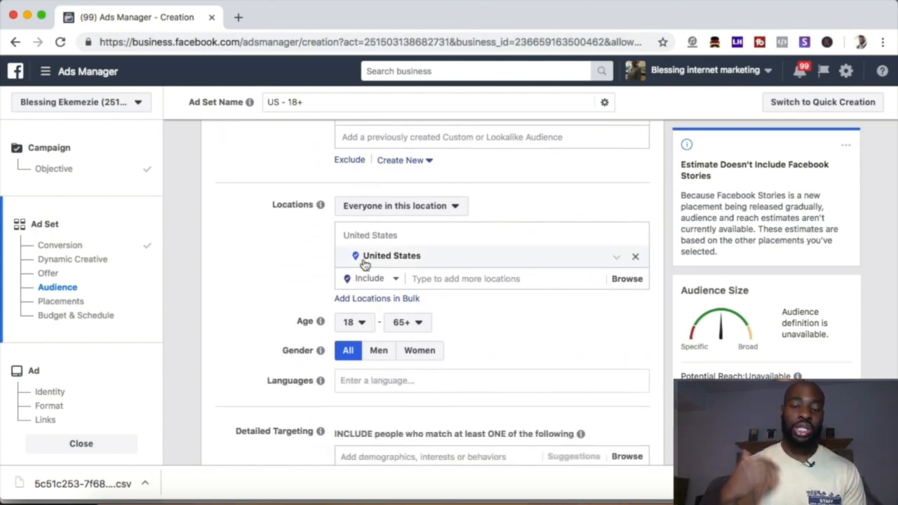
scroll(451, 260, "up", 3)
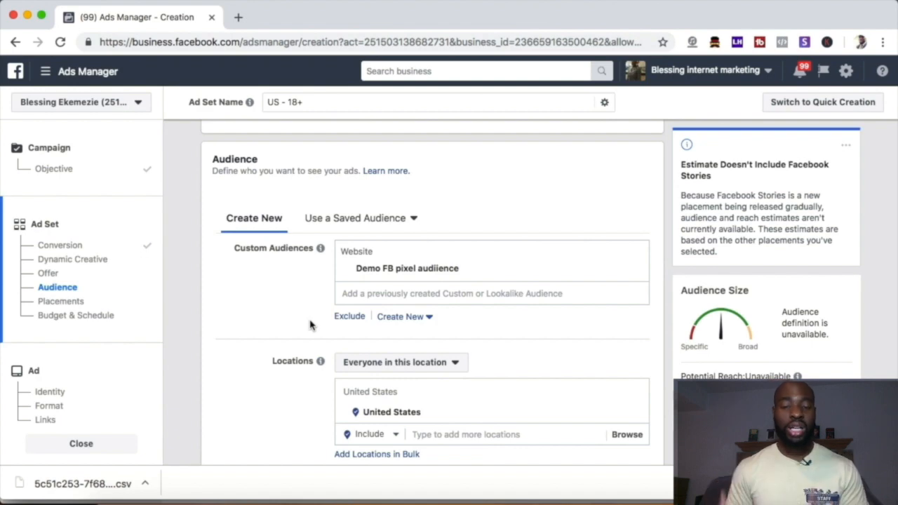
scroll(311, 325, "down", 3)
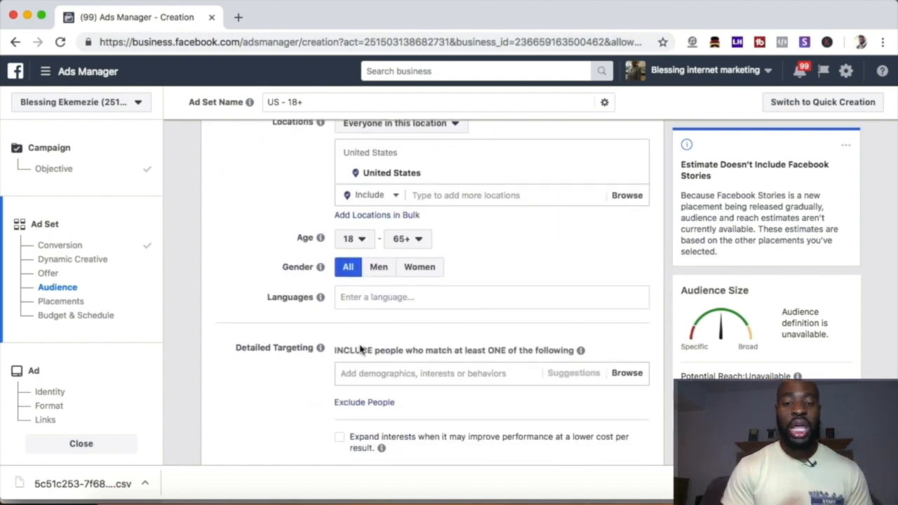
scroll(360, 348, "up", 1)
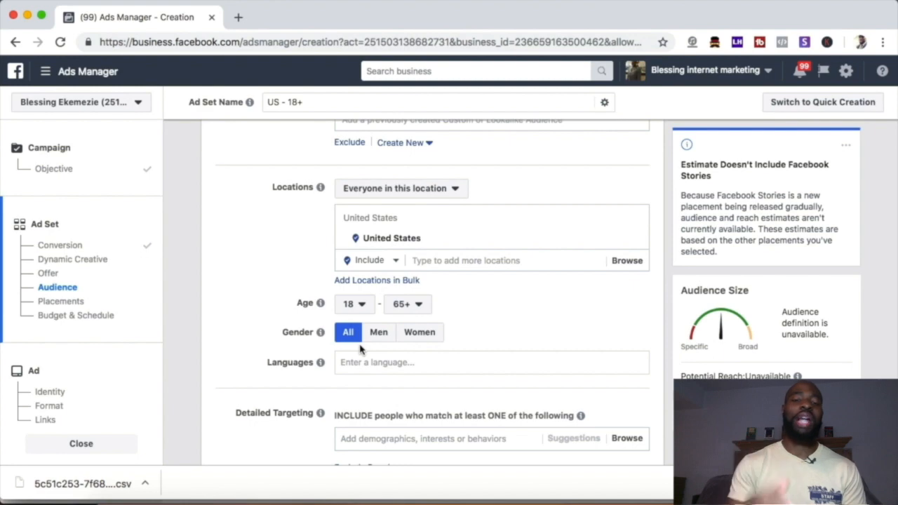
scroll(361, 350, "up", 1)
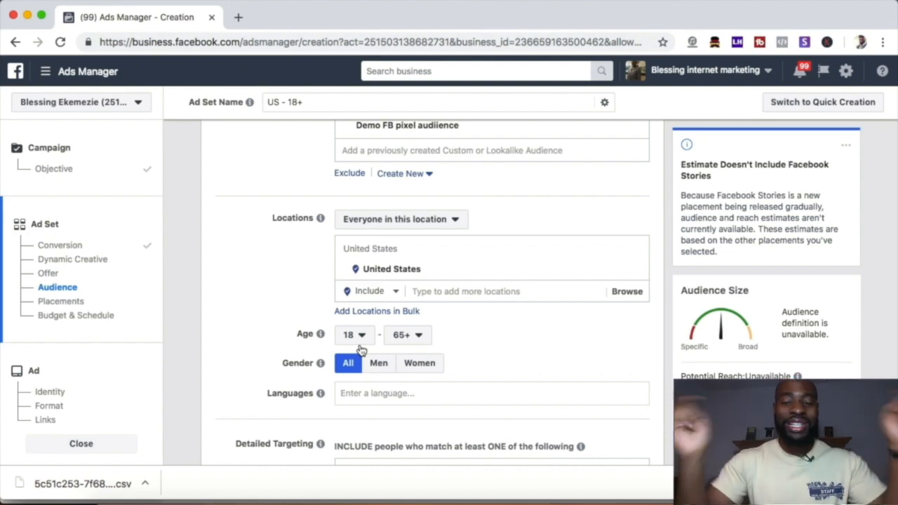
scroll(360, 349, "down", 2)
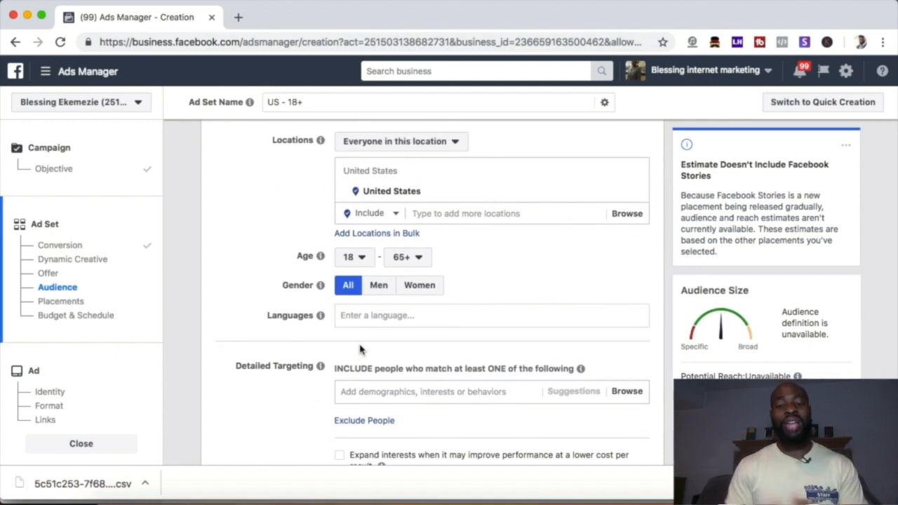